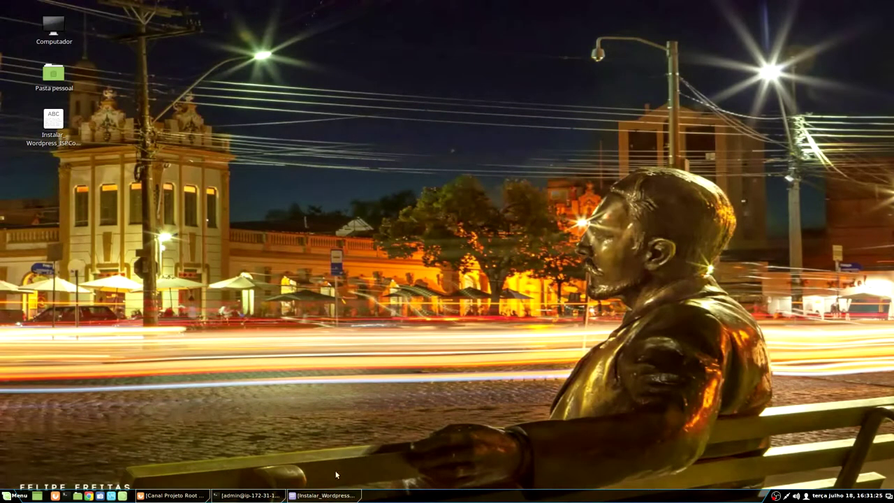
# Step: Restore the Instalar_Wordpress_ISPConfig.txt notes window from the taskbar
pyautogui.click(325, 495)
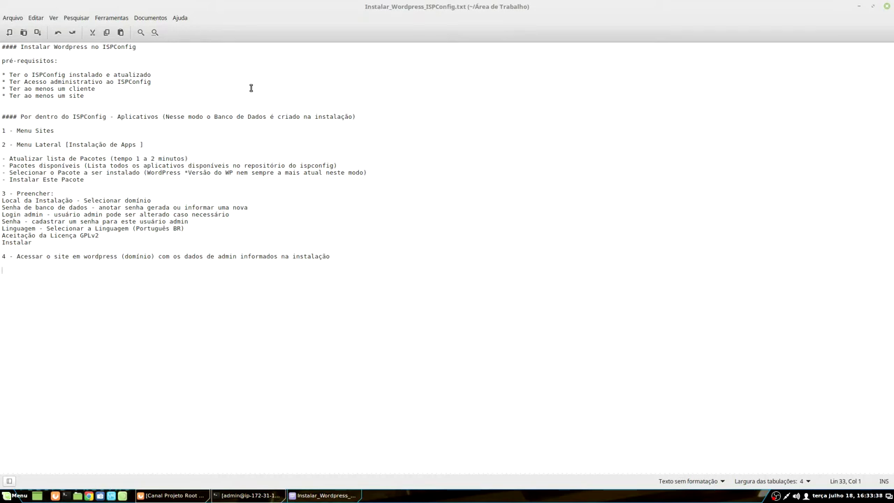
# Step: Review the inside-ISPConfig procedure, then move to the 'Por fora do ISPConfig - Shell' heading
pyautogui.tripleClick(217, 118)
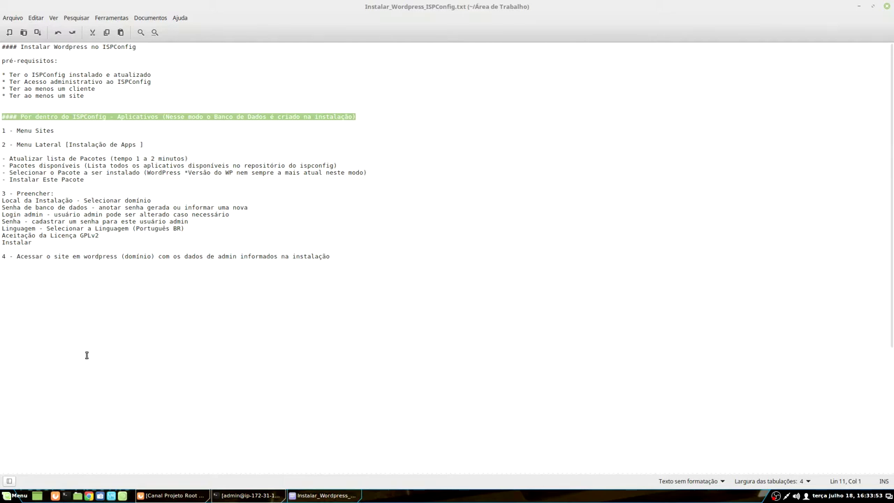
pyautogui.moveTo(166, 279); pyautogui.dragTo(3, 110)
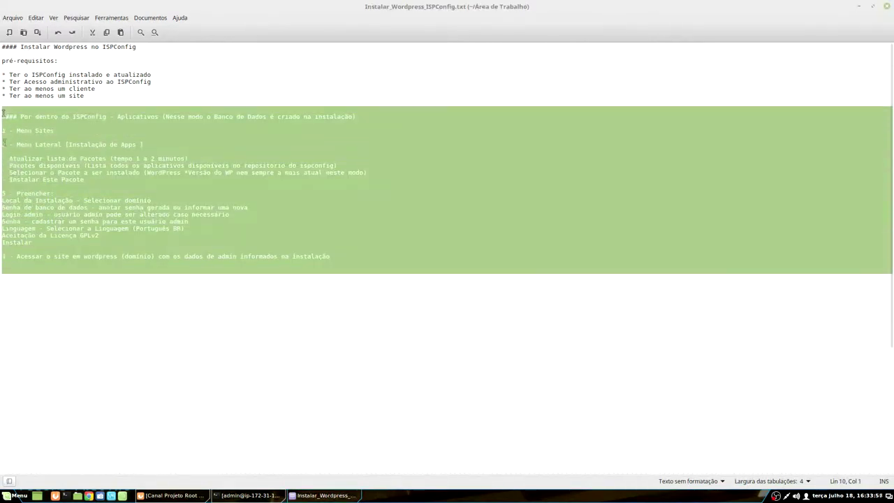
pyautogui.click(166, 304)
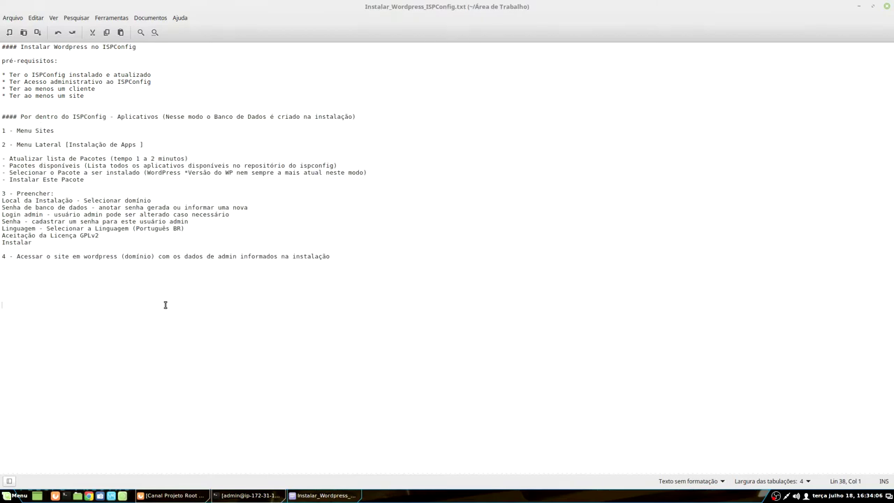
pyautogui.scroll(-5, 166, 305)
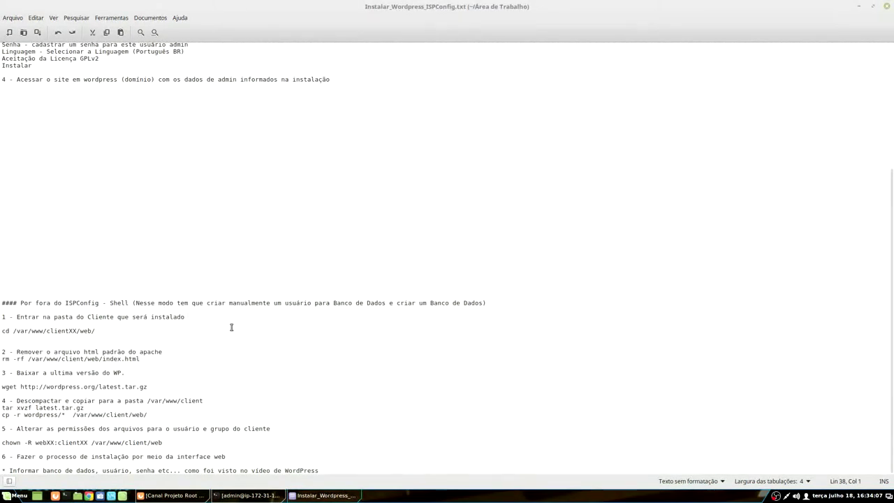
pyautogui.hotkey('ctrl', 'v')
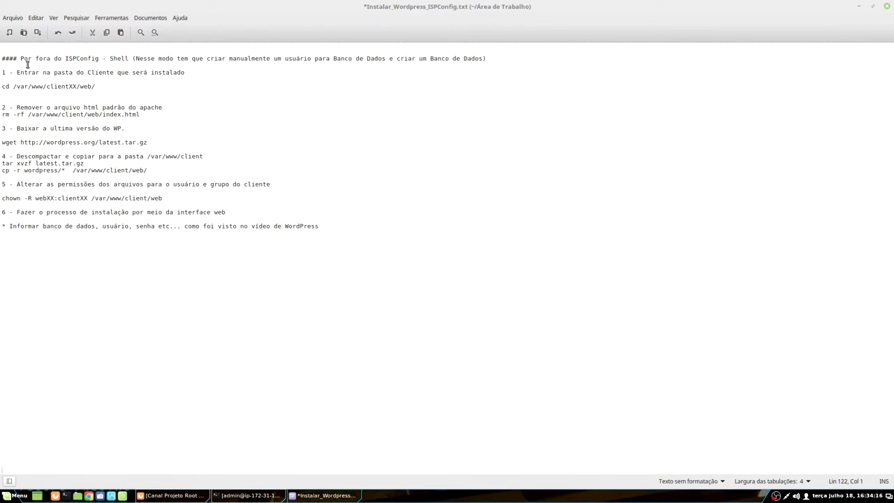
pyautogui.tripleClick(116, 58)
pyautogui.press('Left')
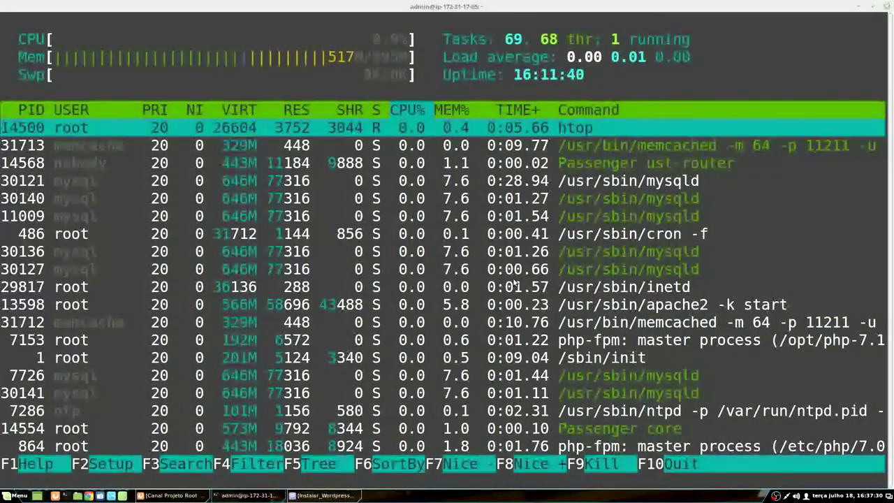
# Step: Quit htop and clear the terminal screen
pyautogui.press('F10')
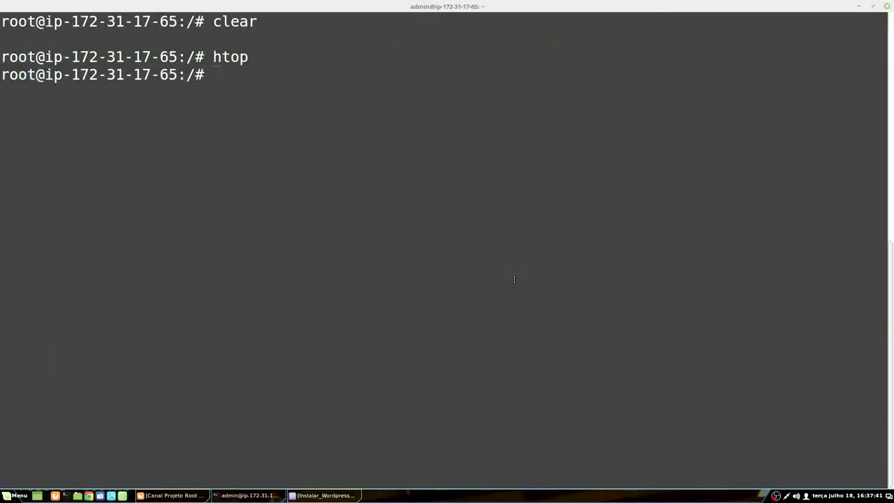
pyautogui.write('clear')
pyautogui.press('Return')
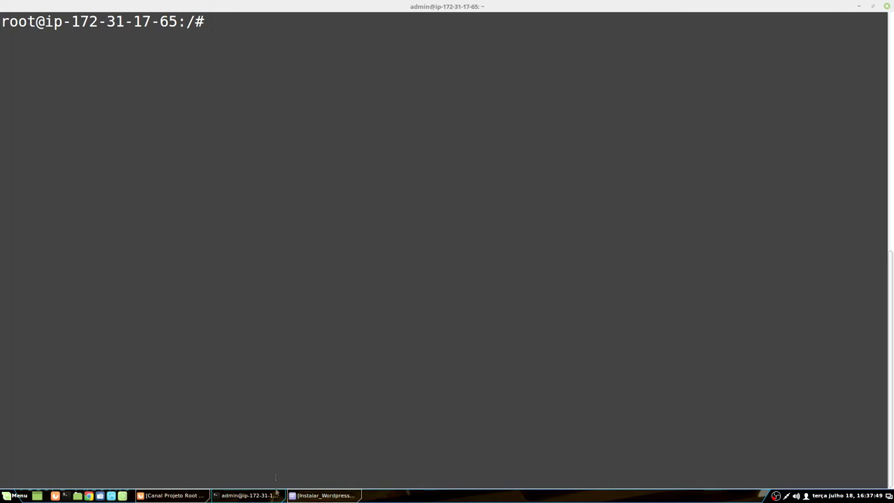
# Step: Check the server's uptime, then minimize the terminal so the notes show
pyautogui.click(322, 495)
pyautogui.moveTo(14, 67); pyautogui.dragTo(140, 126)
pyautogui.click(139, 126)
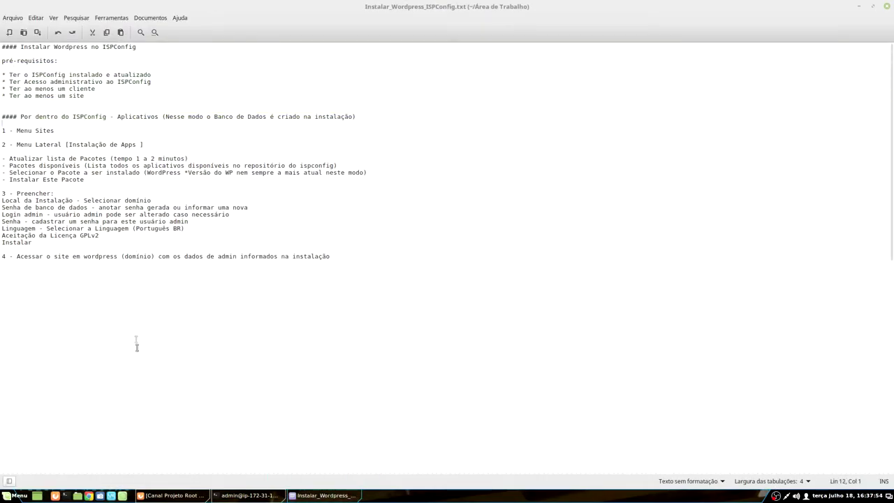
pyautogui.click(246, 496)
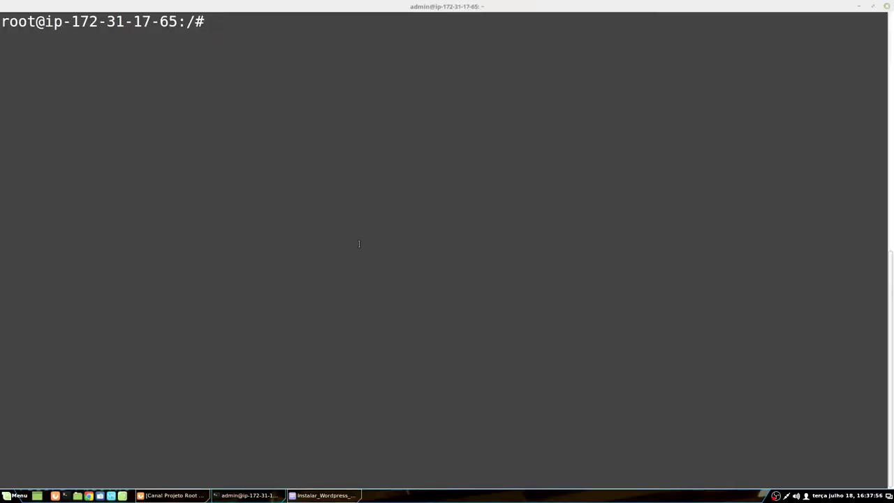
pyautogui.write('uptime')
pyautogui.press('Return')
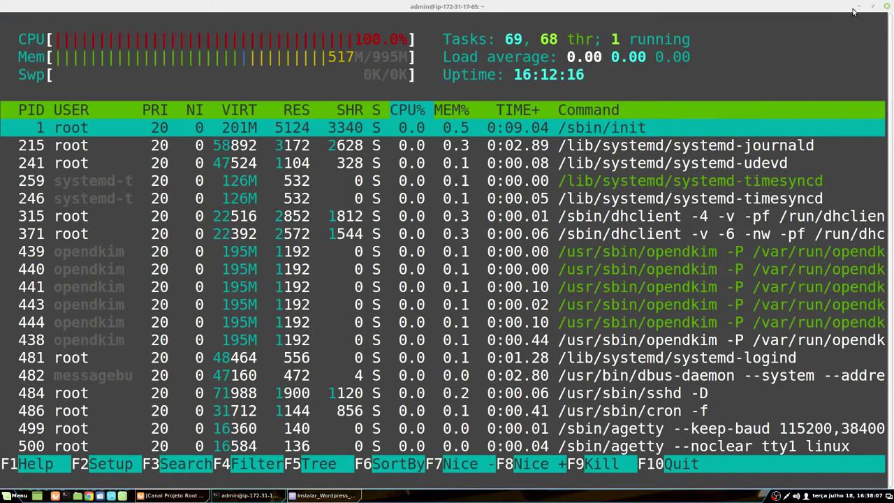
pyautogui.click(858, 7)
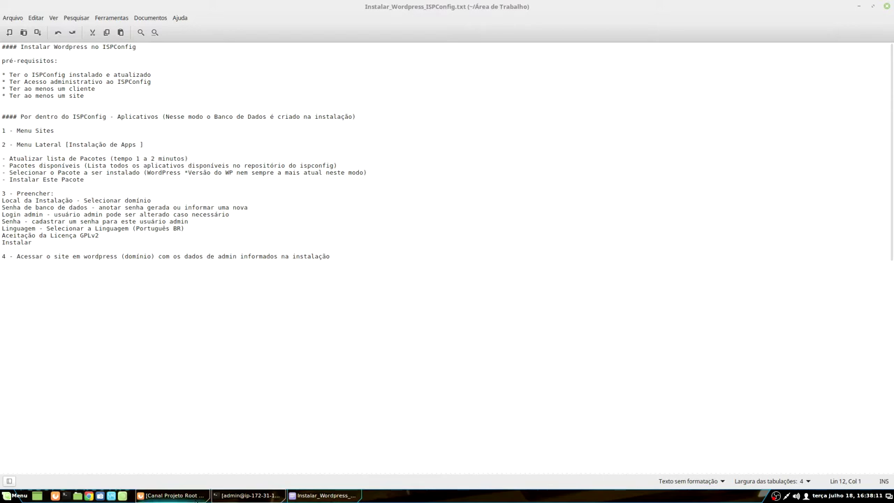
# Step: Bring Firefox forward on the ISPConfig login page tab
pyautogui.click(195, 500)
pyautogui.click(160, 34)
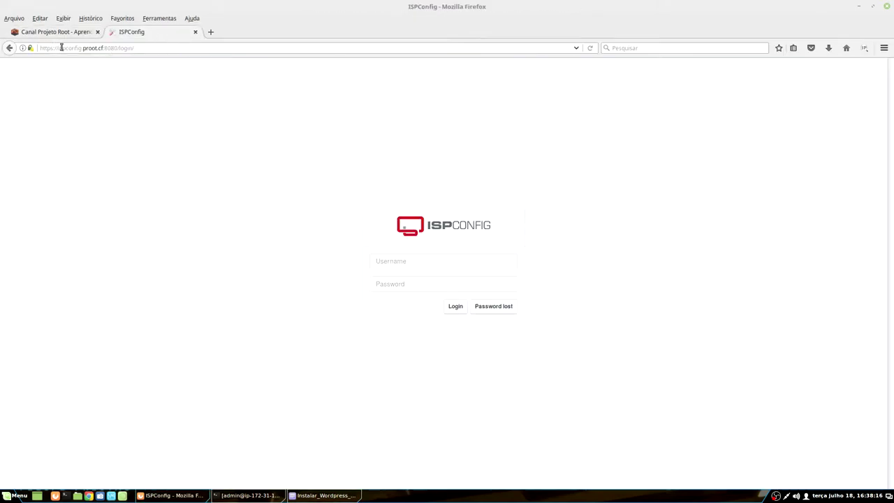
pyautogui.moveTo(55, 47); pyautogui.dragTo(134, 48)
pyautogui.click(100, 133)
# Step: Log in as admin with the account password, declining to save it
pyautogui.click(428, 262)
pyautogui.write('admin')
pyautogui.press('Tab')
pyautogui.write('•••••')
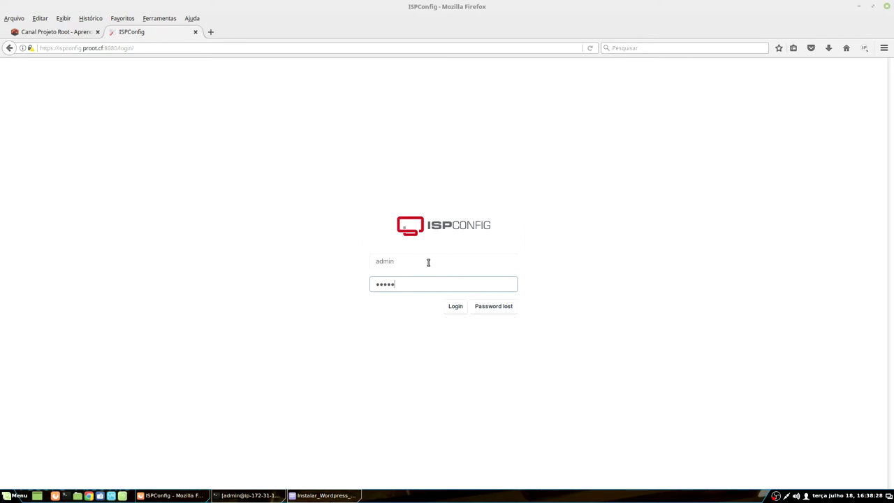
pyautogui.press('Return')
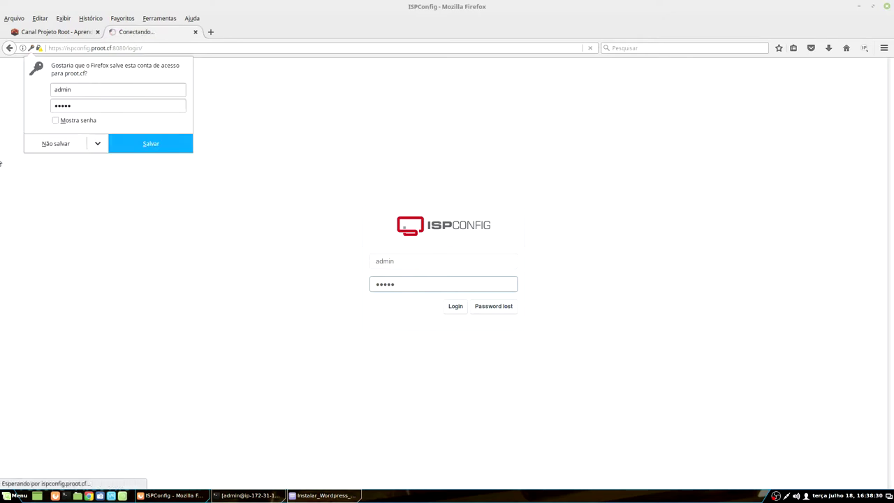
pyautogui.click(66, 145)
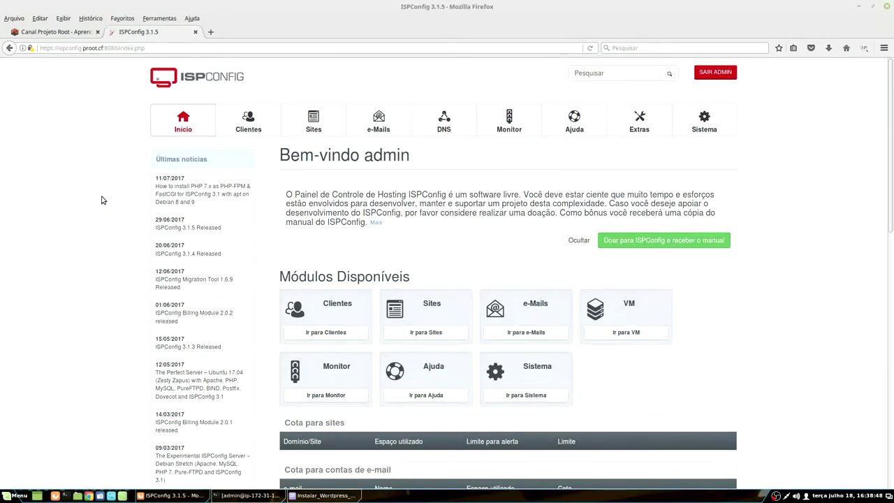
# Step: Open the Clientes list and view the existing client's details
pyautogui.scroll(-4, 101, 201)
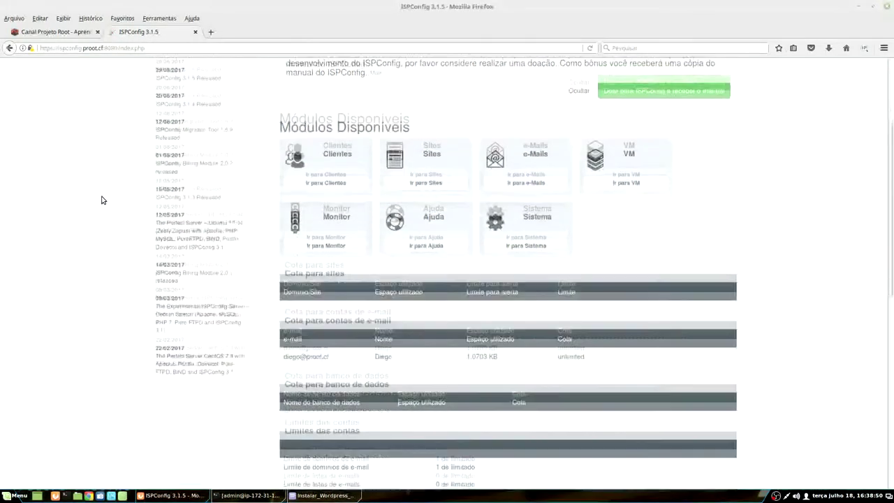
pyautogui.scroll(4, 101, 200)
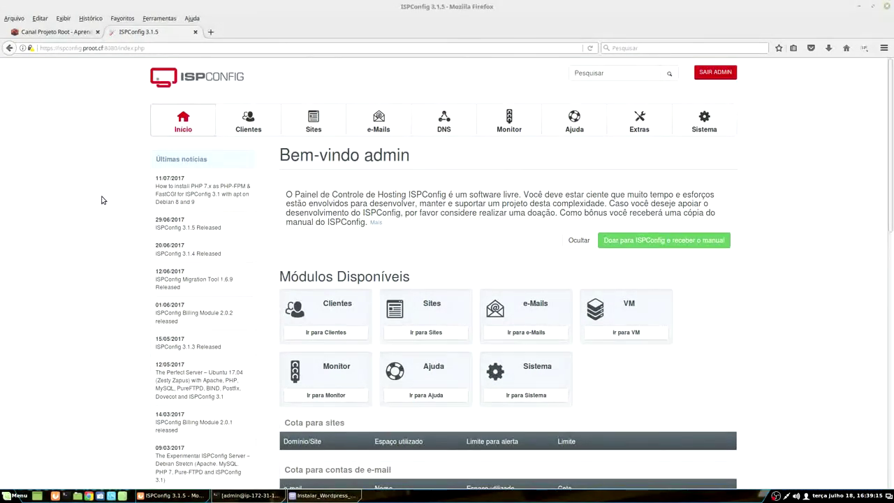
pyautogui.click(271, 120)
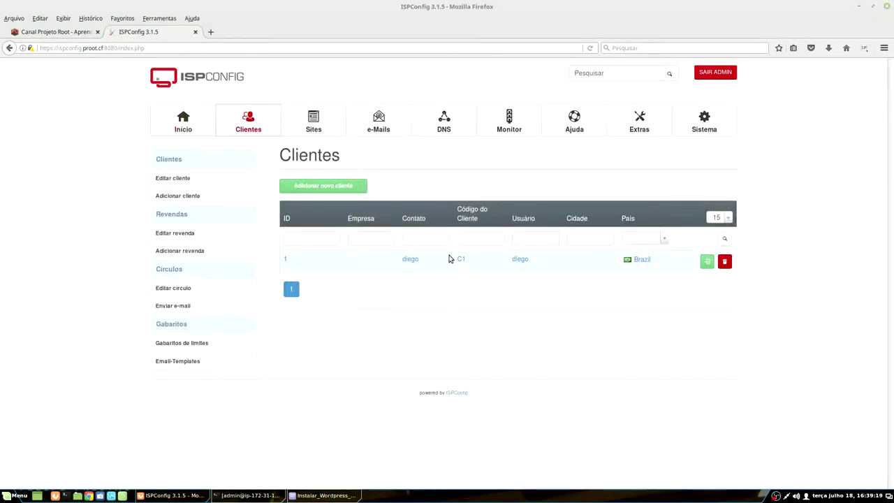
pyautogui.click(409, 259)
pyautogui.scroll(-3, 381, 476)
pyautogui.scroll(5, 295, 303)
# Step: Check the e-mail accounts, open webmail in a new tab, then return to the empty Sites list
pyautogui.click(312, 124)
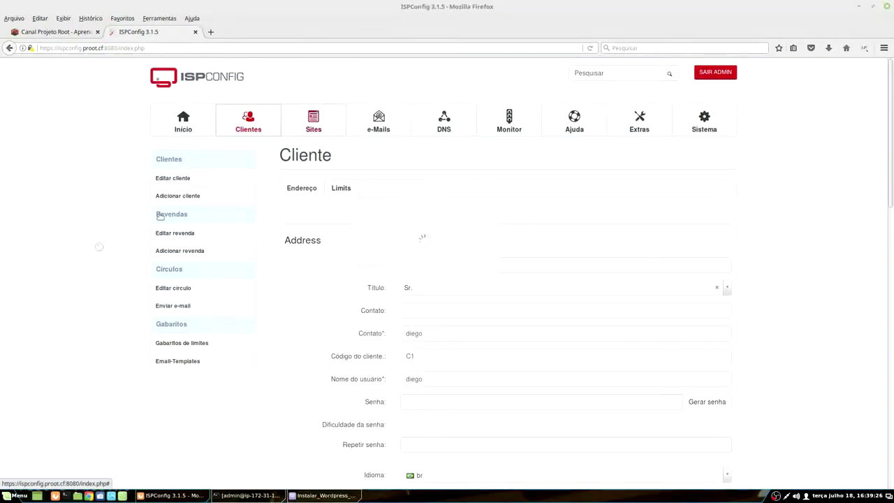
pyautogui.click(392, 121)
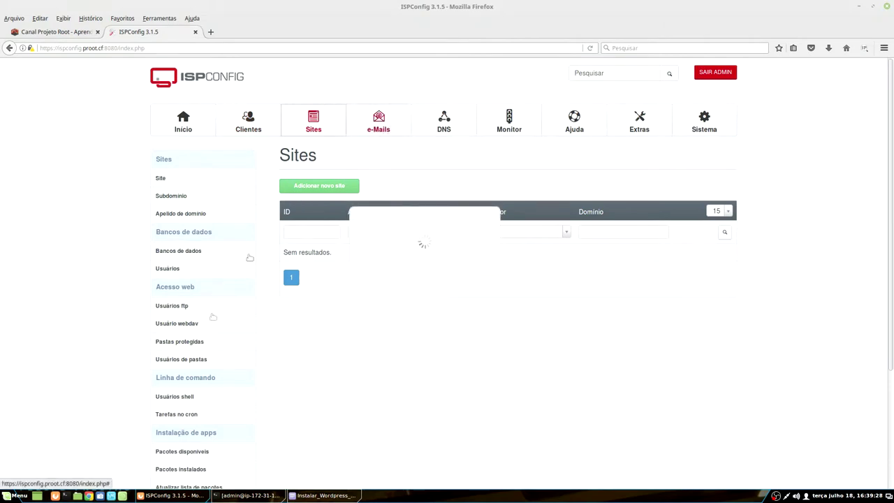
pyautogui.click(178, 213)
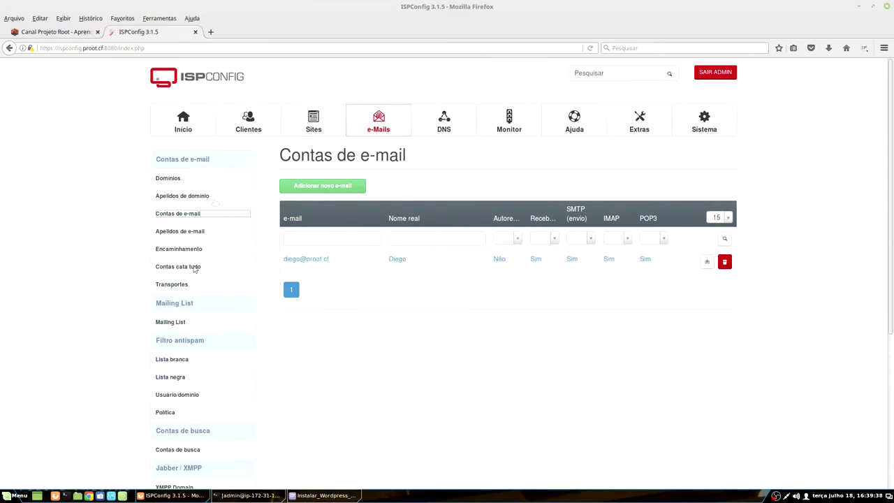
pyautogui.click(707, 261)
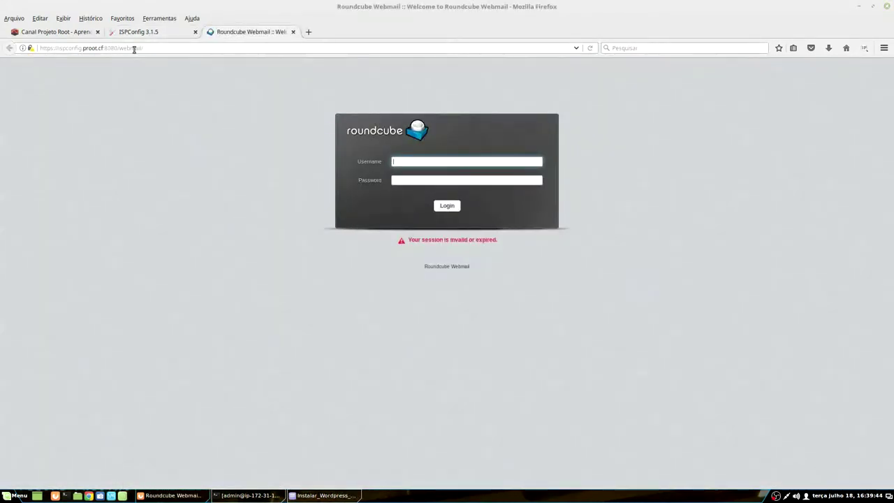
pyautogui.click(148, 32)
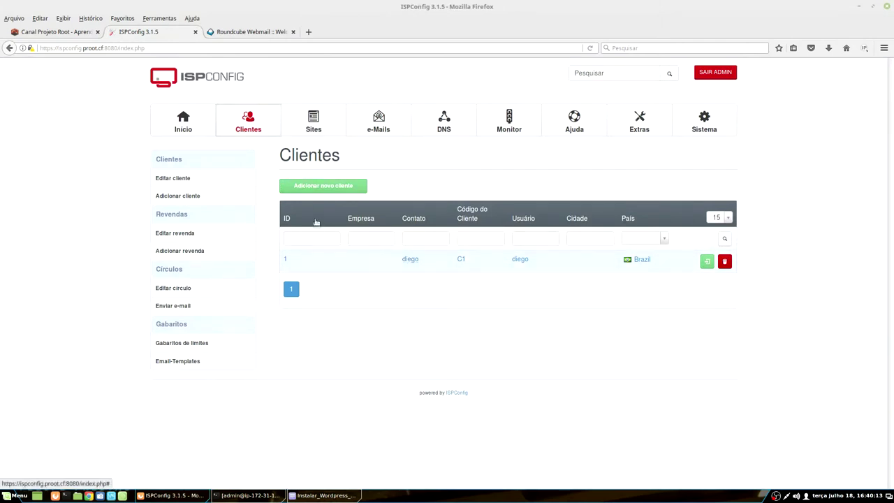
pyautogui.click(317, 129)
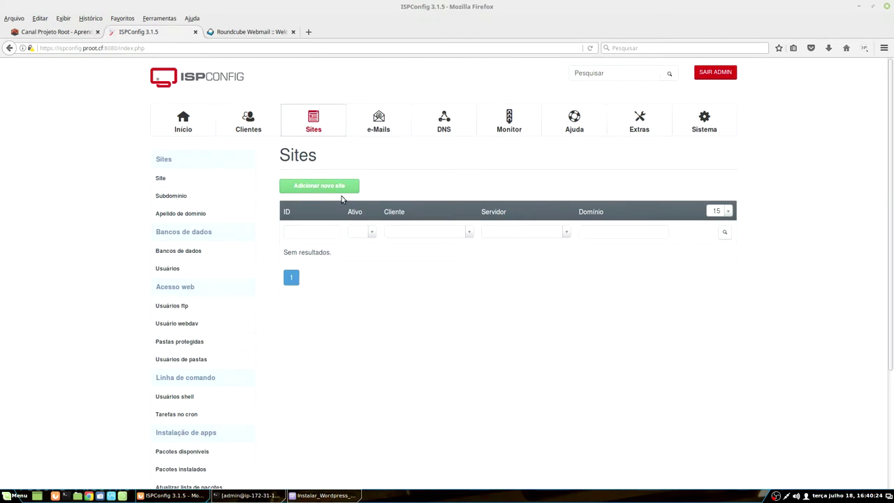
# Step: Start a new website assigned to the existing client
pyautogui.click(349, 187)
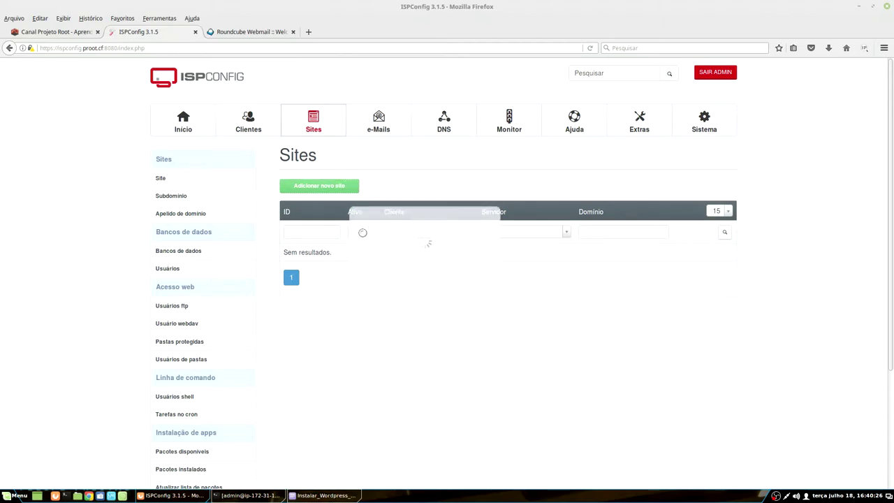
pyautogui.scroll(-2, 434, 298)
pyautogui.click(413, 184)
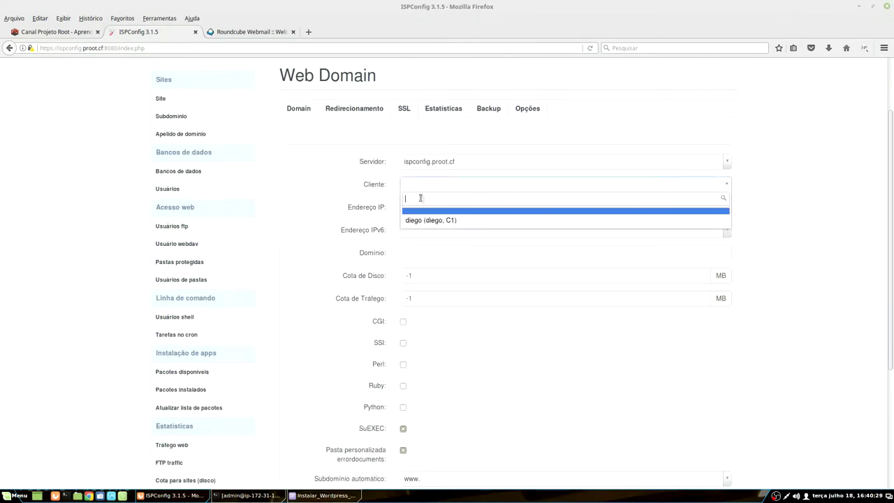
pyautogui.click(423, 222)
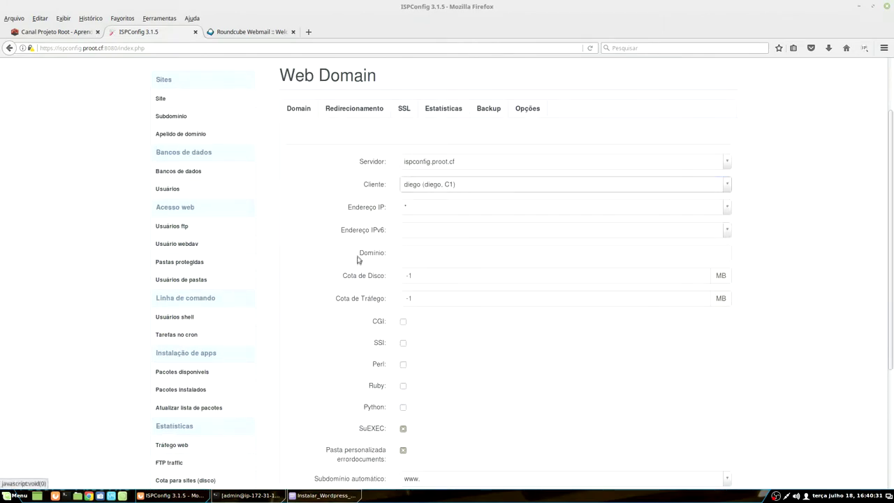
pyautogui.scroll(-2, 359, 256)
# Step: Enter wordpress.proot.cf in the Domínio field
pyautogui.click(424, 180)
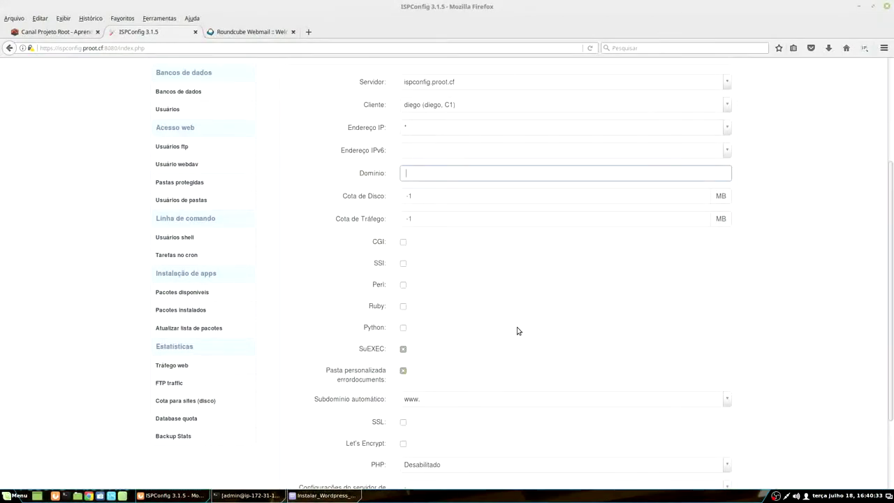
pyautogui.write('wordpress.proot.cf')
pyautogui.moveTo(405, 176); pyautogui.dragTo(440, 174)
pyautogui.click(433, 174)
pyautogui.tripleClick(430, 174)
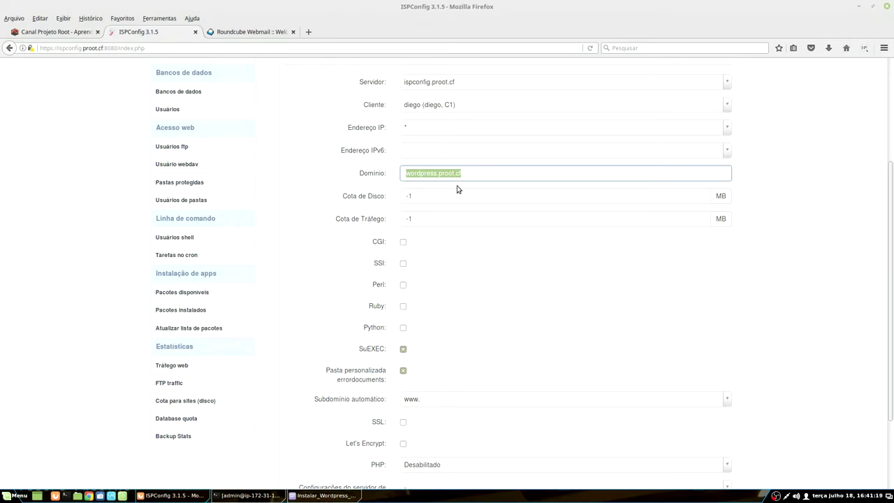
pyautogui.scroll(-3, 415, 284)
pyautogui.scroll(3, 419, 230)
pyautogui.click(423, 176)
# Step: Retype the subdomain before .proot.cf so it reads wordpress again
pyautogui.moveTo(438, 176); pyautogui.dragTo(406, 175)
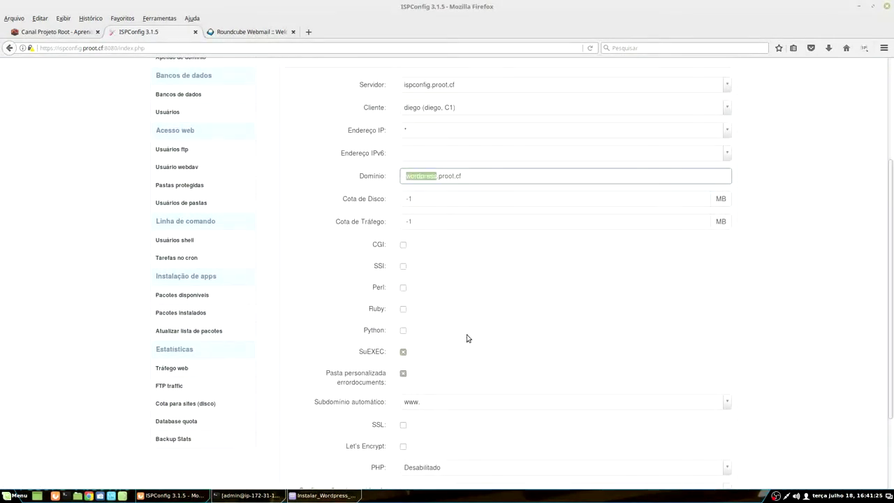
pyautogui.write('blog')
pyautogui.press('BackSpace')
pyautogui.press('BackSpace')
pyautogui.press('BackSpace')
pyautogui.press('BackSpace')
pyautogui.write('s')
pyautogui.press('BackSpace')
pyautogui.write('wordpress')
pyautogui.scroll(-1, 475, 265)
pyautogui.scroll(-3, 458, 149)
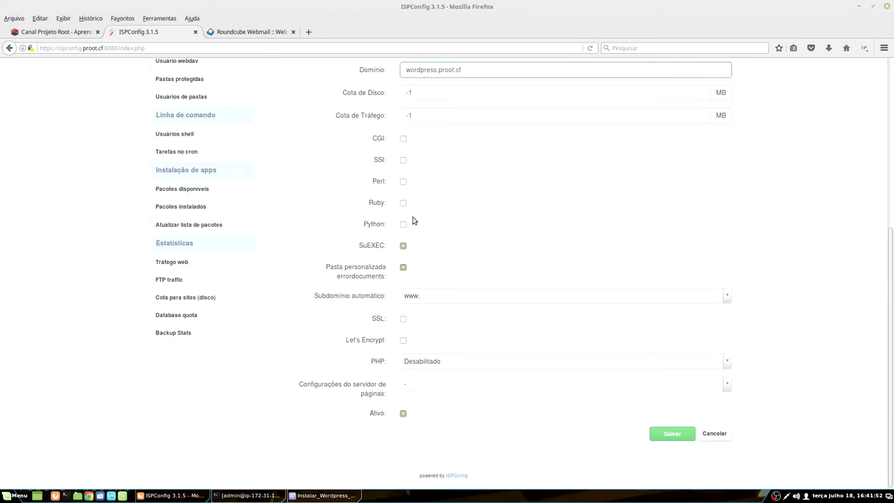
# Step: Set automatic subdomain to Não, PHP to PHP-FPM and version to PHP 7.0
pyautogui.click(427, 296)
pyautogui.click(424, 326)
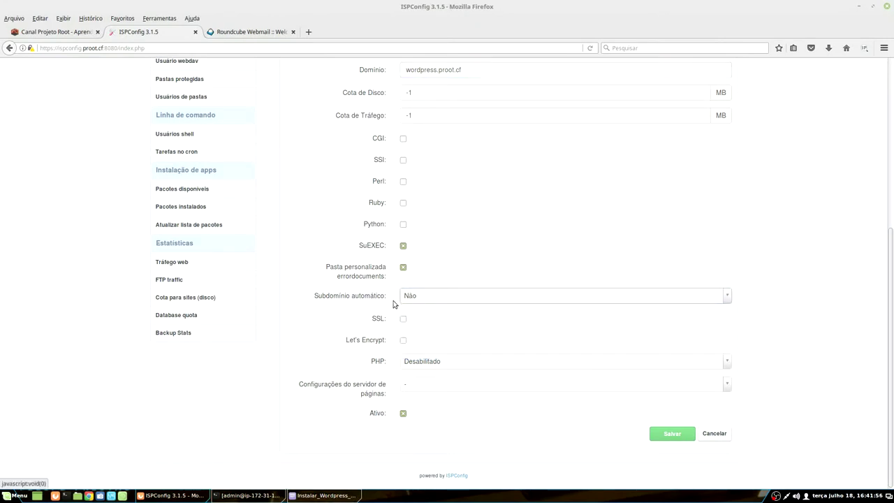
pyautogui.click(447, 365)
pyautogui.click(441, 458)
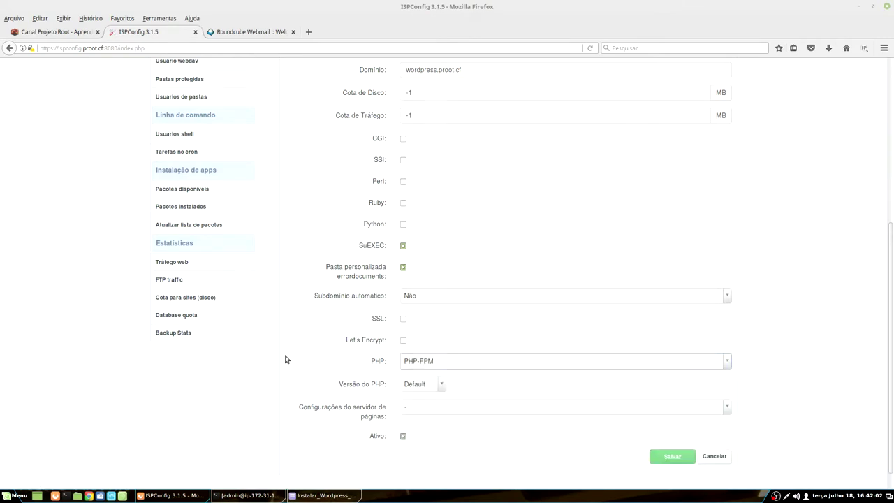
pyautogui.click(427, 385)
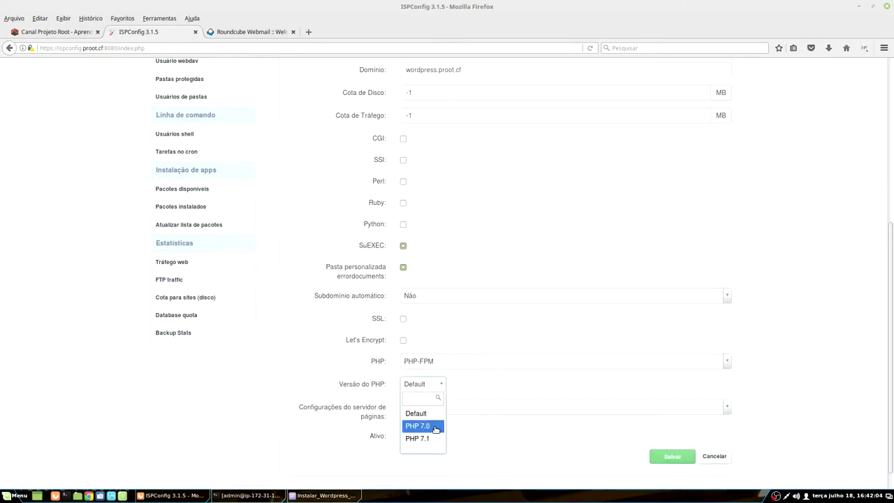
pyautogui.click(423, 426)
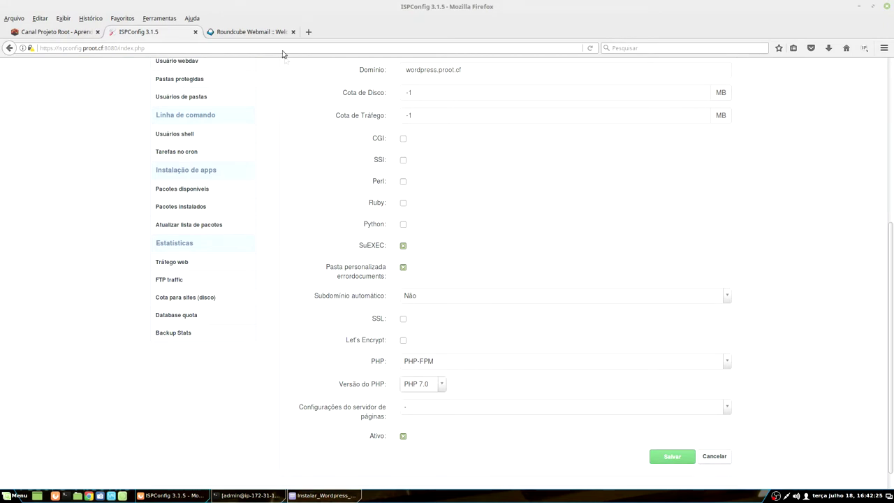
pyautogui.scroll(-1, 547, 157)
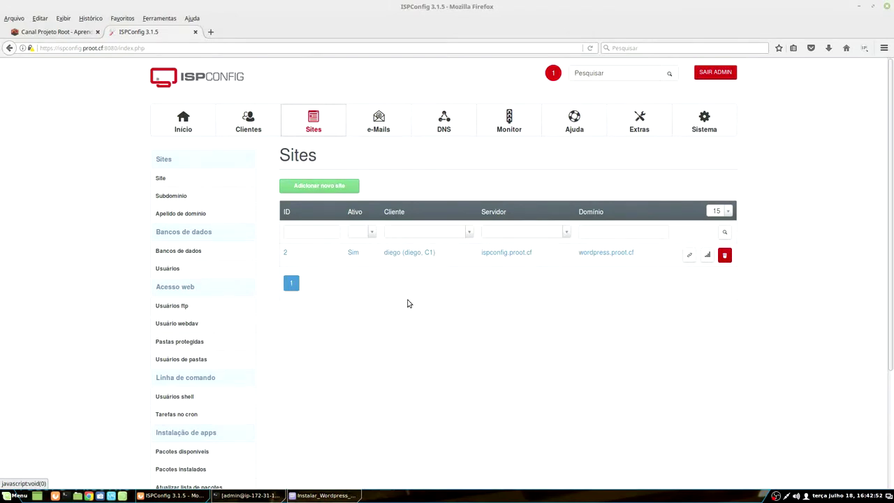
# Step: Bring the Instalar_Wordpress_ISPConfig.txt notes back in front of ISPConfig
pyautogui.click(307, 497)
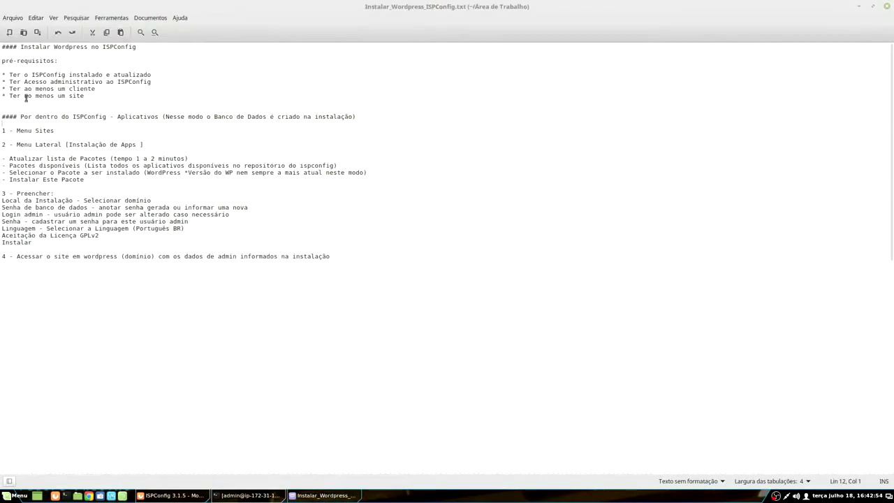
# Step: Highlight the at-least-one-client and at-least-one-site prerequisites in the notes
pyautogui.moveTo(31, 95); pyautogui.dragTo(84, 95)
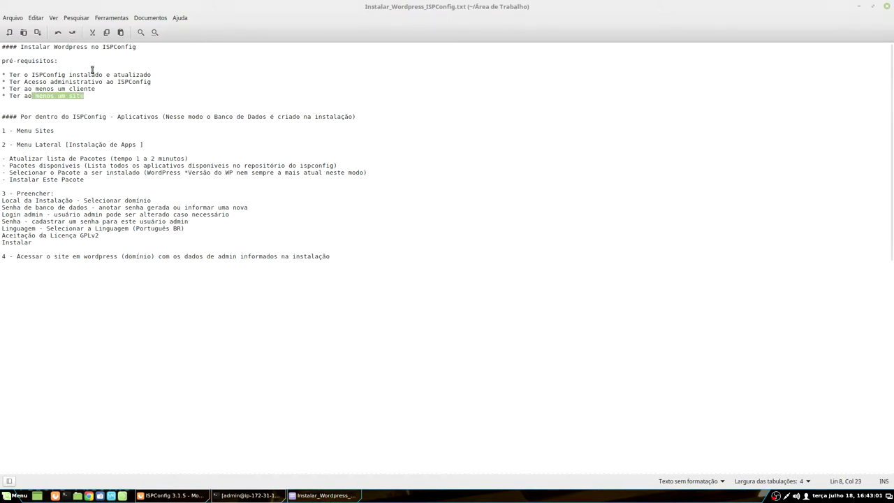
pyautogui.doubleClick(77, 96)
pyautogui.tripleClick(70, 89)
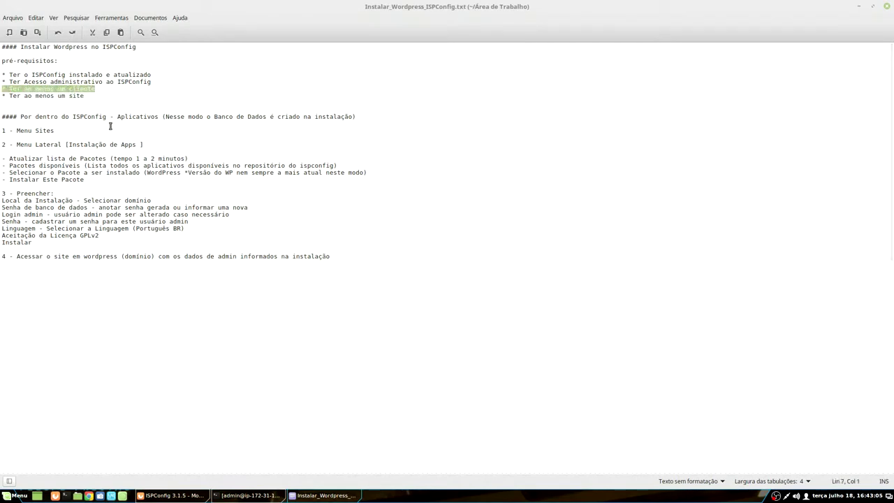
pyautogui.tripleClick(77, 96)
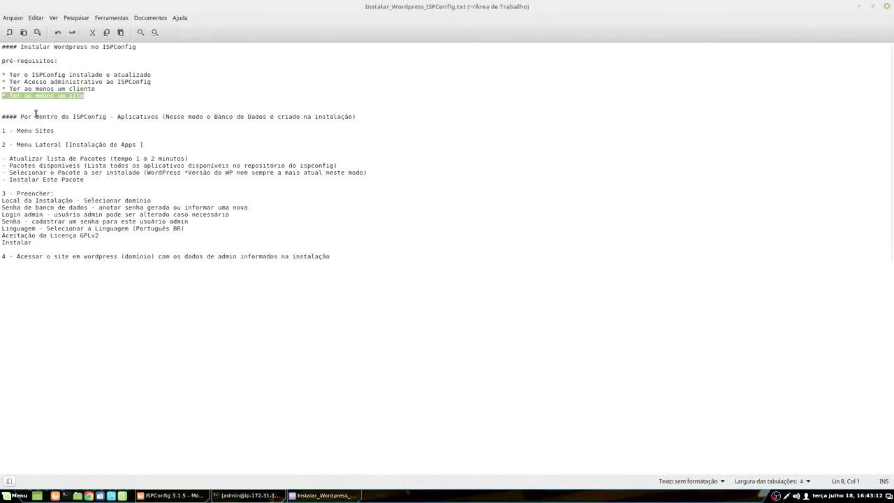
pyautogui.click(117, 116)
# Step: Walk through the Aplicativos section's Menu Sites and Menu Lateral steps
pyautogui.moveTo(117, 117); pyautogui.dragTo(160, 116)
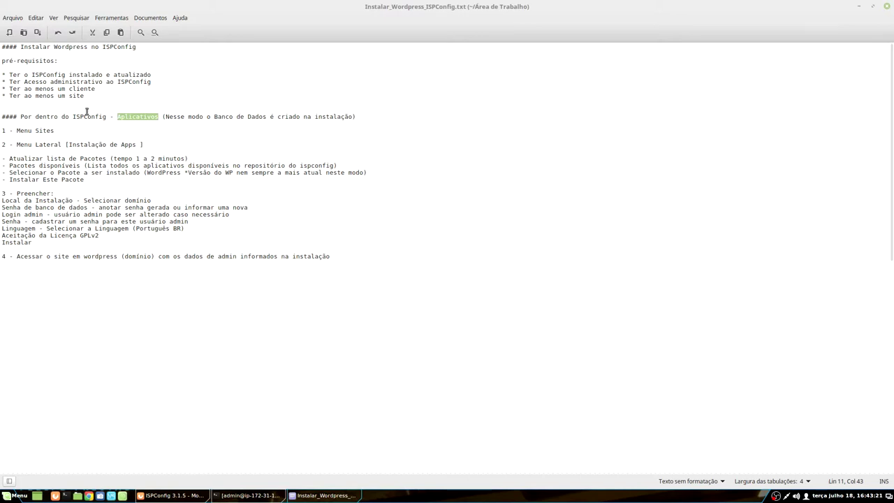
pyautogui.moveTo(21, 116); pyautogui.dragTo(160, 116)
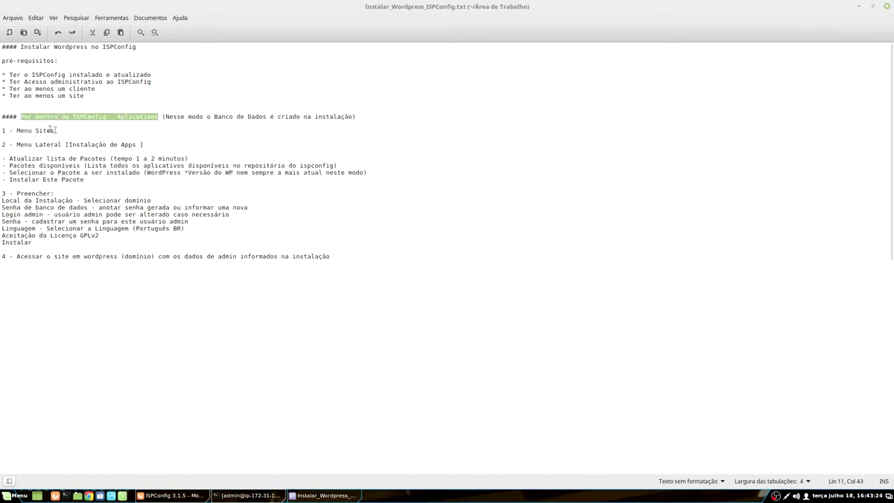
pyautogui.moveTo(17, 130); pyautogui.dragTo(137, 143)
pyautogui.click(69, 144)
# Step: Highlight the package list update step, then minimize the notes to show ISPConfig
pyautogui.click(858, 5)
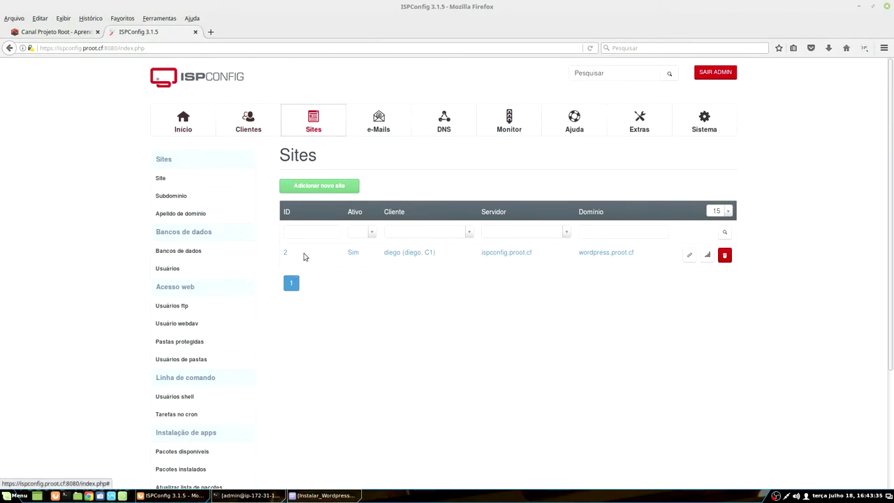
pyautogui.scroll(-3, 210, 336)
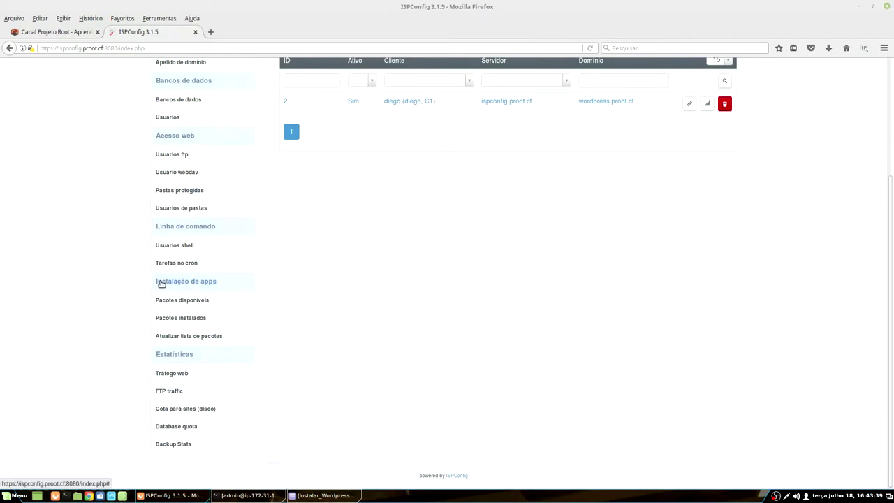
pyautogui.click(323, 495)
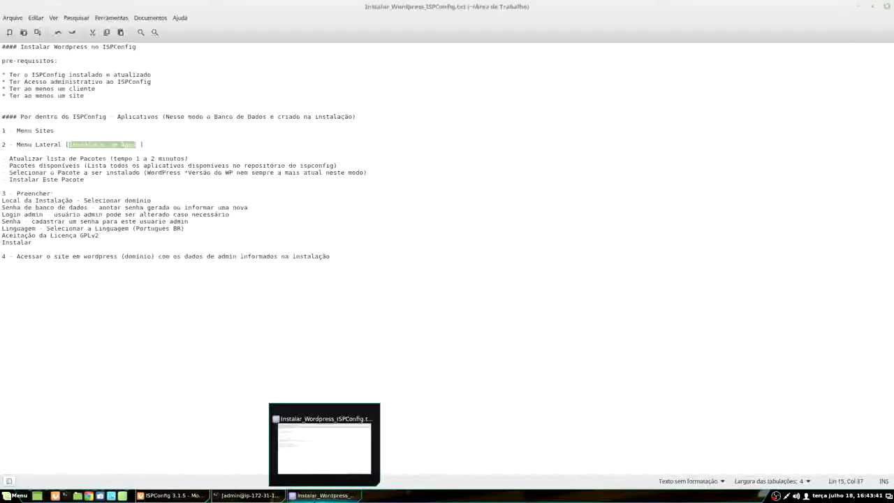
pyautogui.click(8, 159)
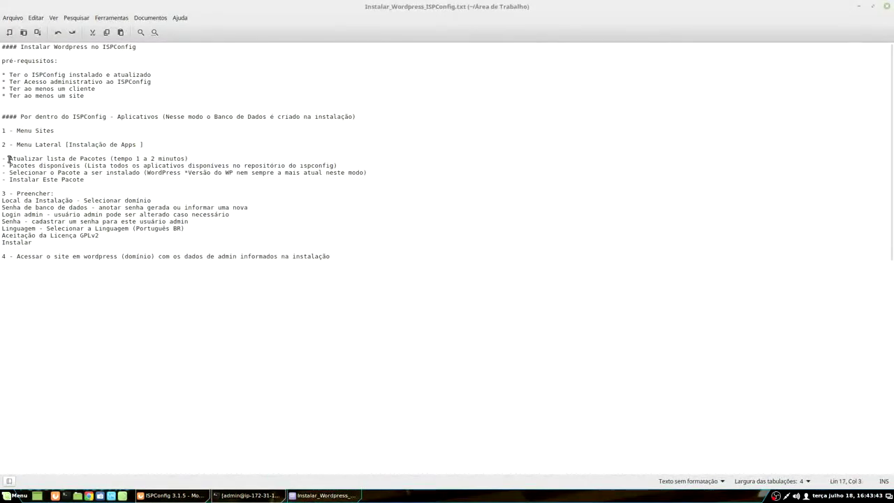
pyautogui.moveTo(8, 159); pyautogui.dragTo(188, 159)
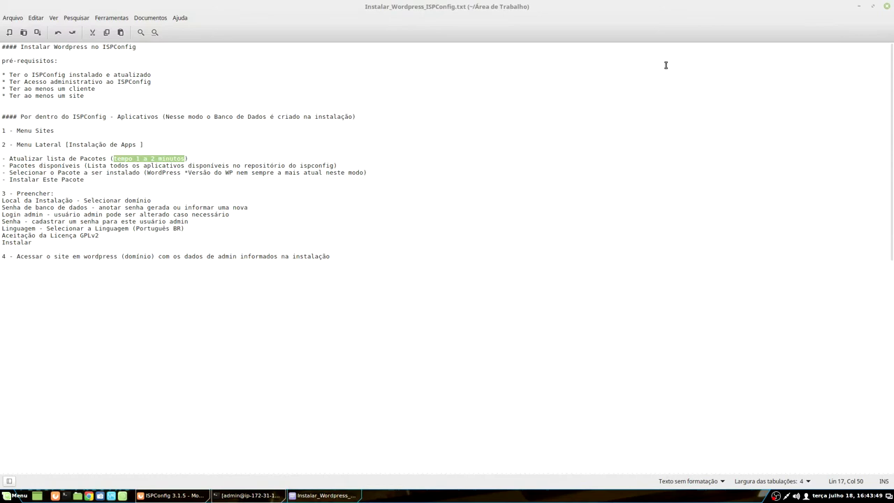
pyautogui.click(312, 497)
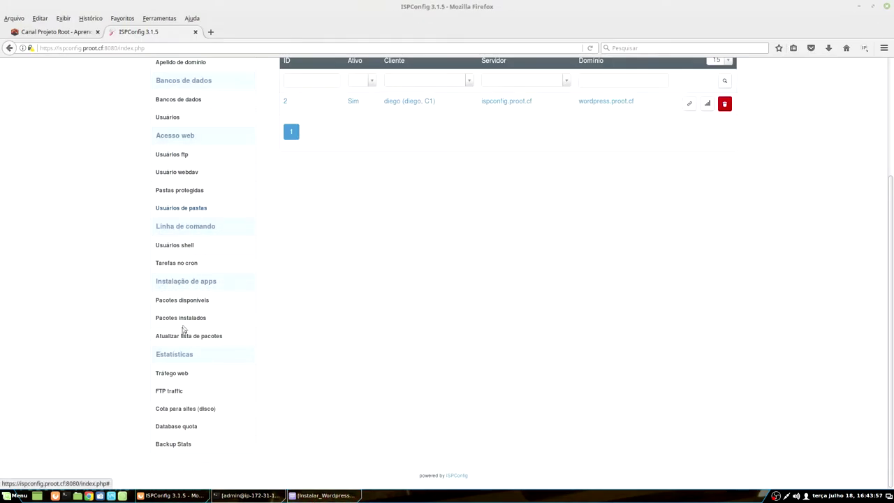
# Step: Run Atualizar lista de pacotes to refresh the installable app package list
pyautogui.click(200, 338)
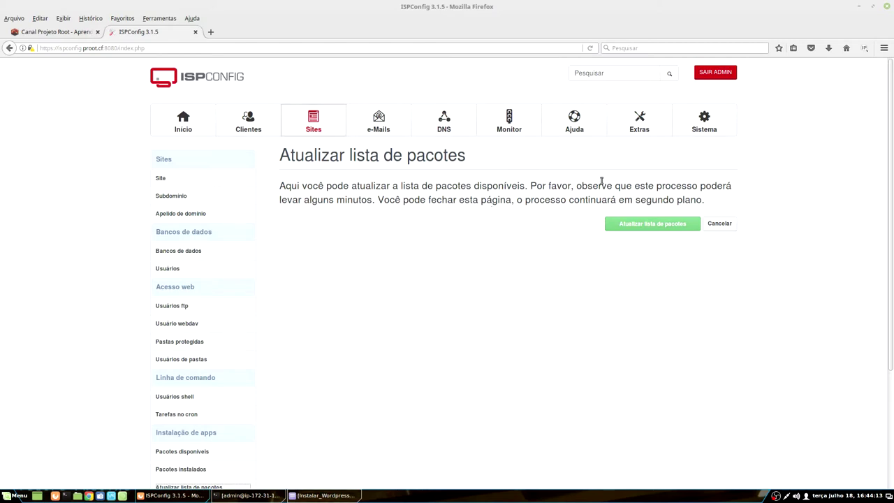
pyautogui.click(627, 224)
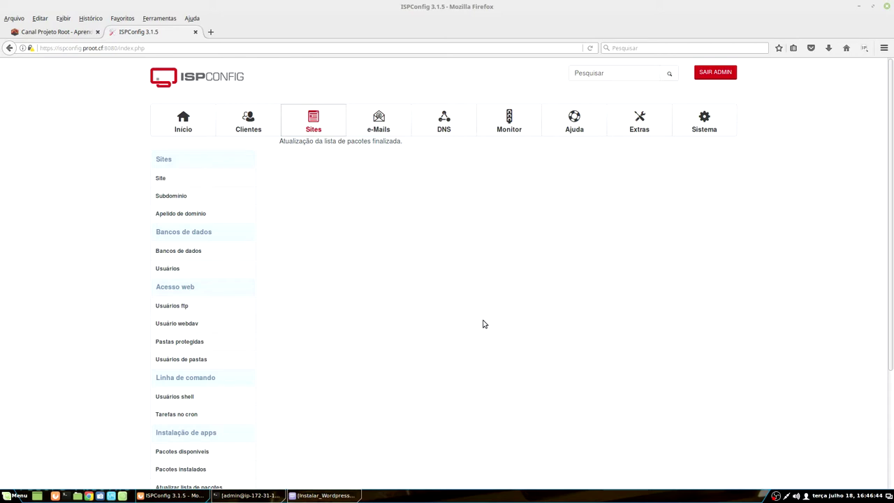
pyautogui.click(325, 495)
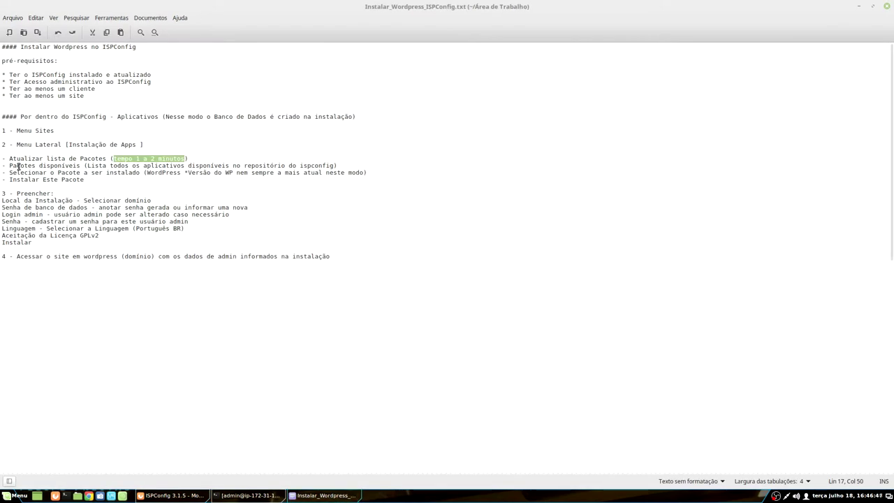
pyautogui.moveTo(8, 166); pyautogui.dragTo(81, 166)
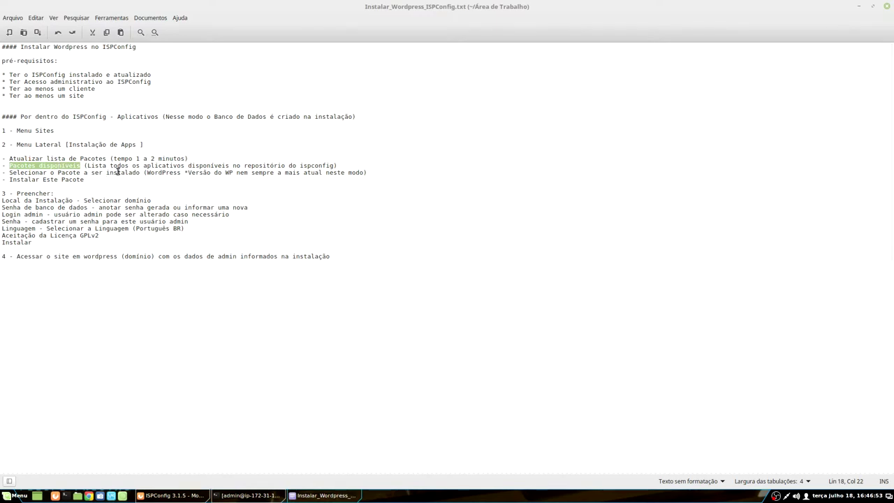
# Step: Open the Pacotes disponíveis list of installable applications
pyautogui.click(307, 496)
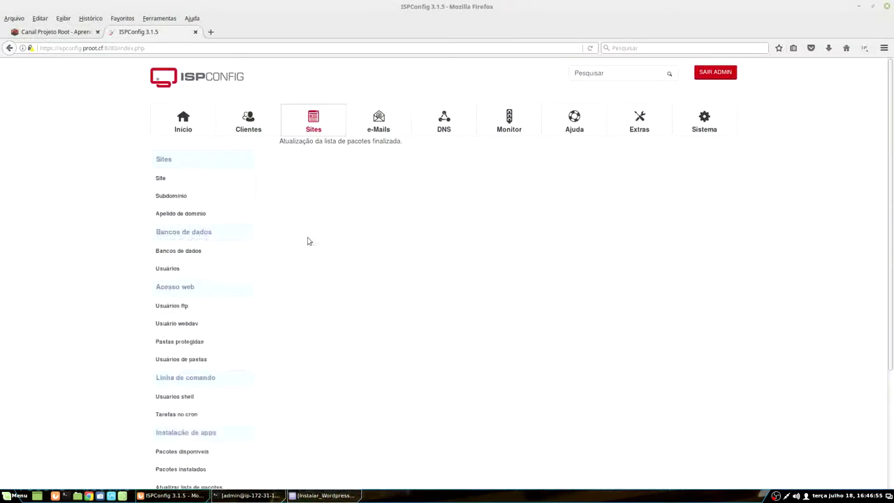
pyautogui.scroll(-4, 160, 214)
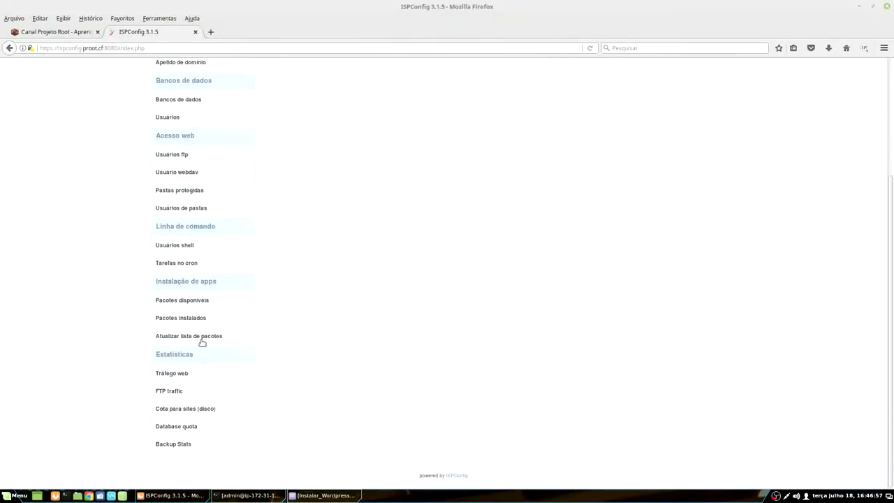
pyautogui.click(180, 302)
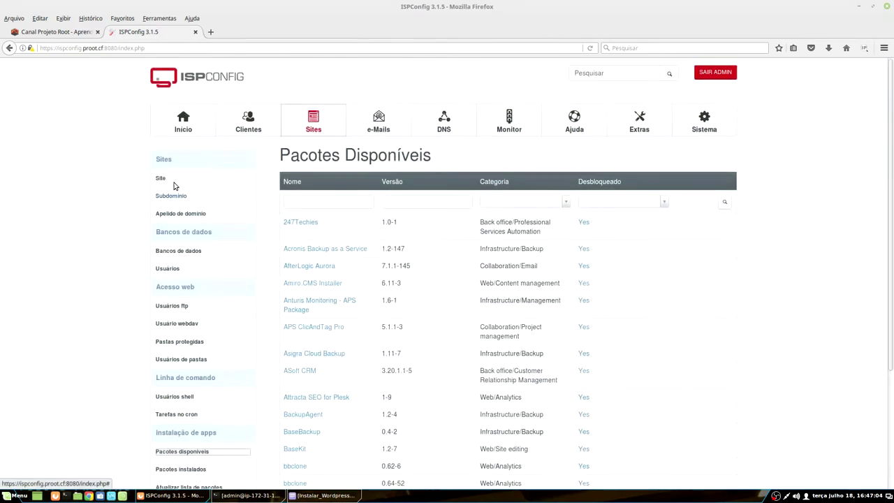
# Step: Filter the available packages by Customer Relationship Management, then by Infrastructure/Backup
pyautogui.scroll(-4, 313, 305)
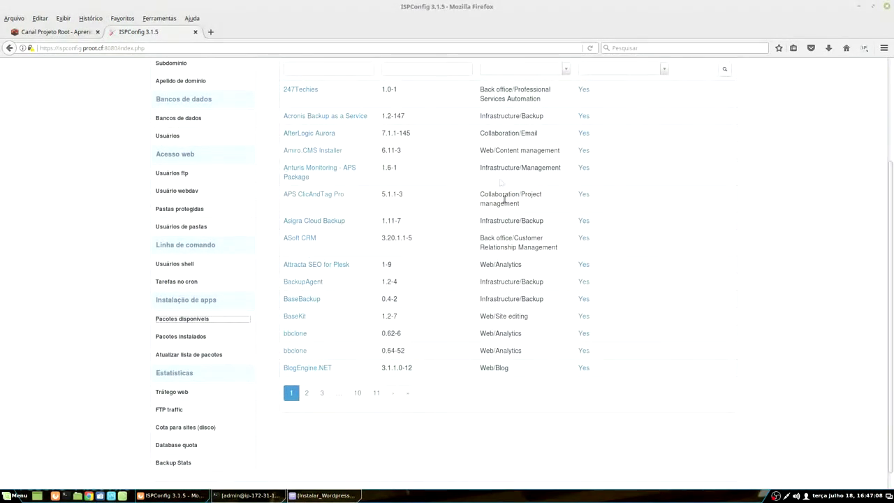
pyautogui.scroll(3, 432, 276)
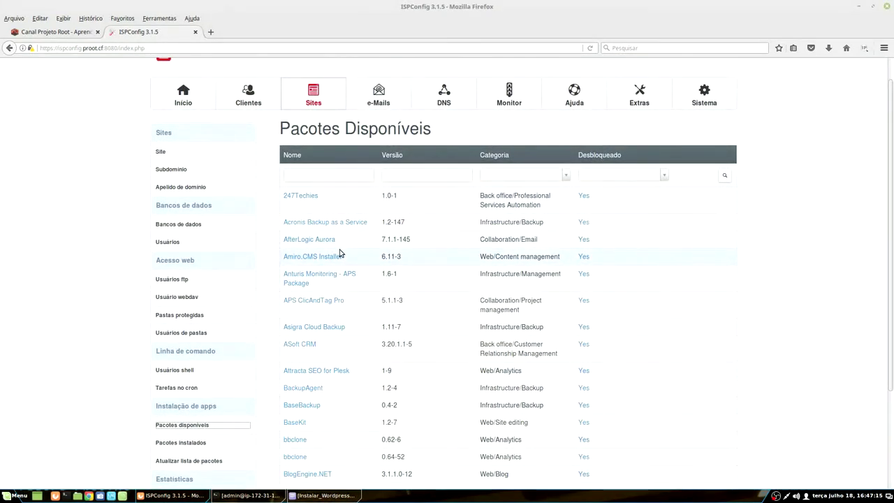
pyautogui.scroll(-2, 340, 253)
pyautogui.click(505, 95)
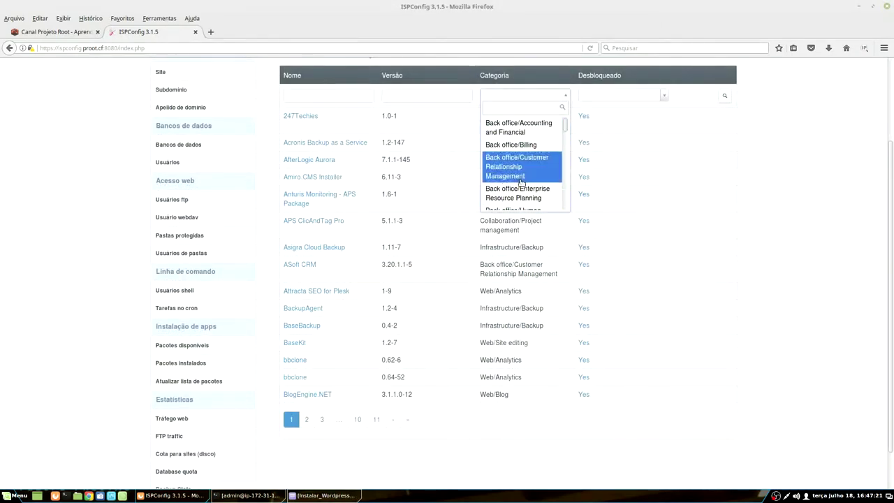
pyautogui.scroll(3, 516, 181)
pyautogui.click(516, 272)
pyautogui.click(524, 201)
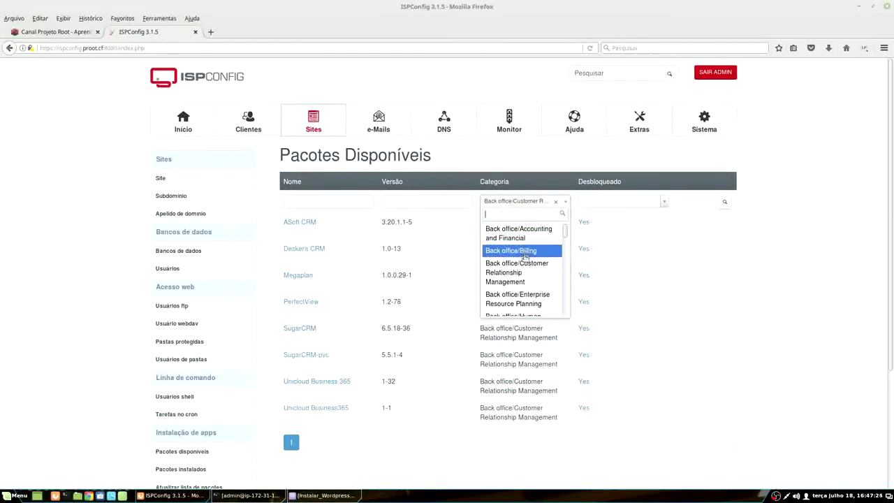
pyautogui.scroll(-5, 524, 268)
pyautogui.scroll(-3, 523, 268)
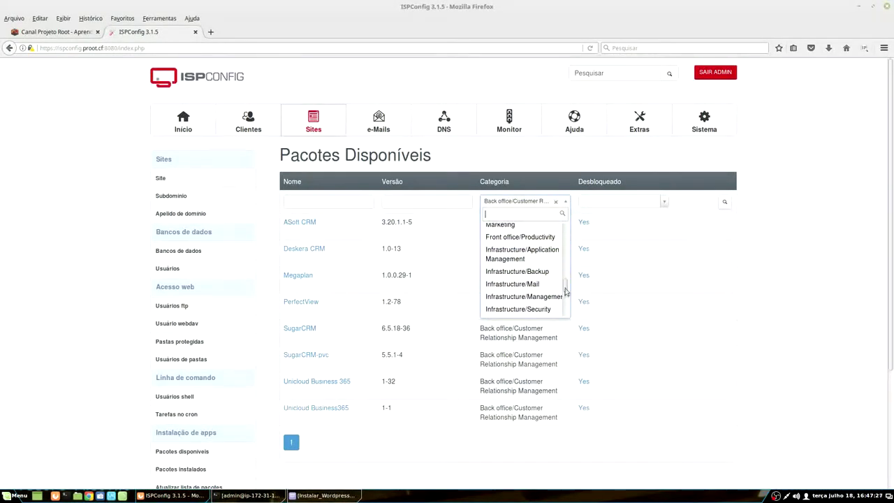
pyautogui.click(517, 270)
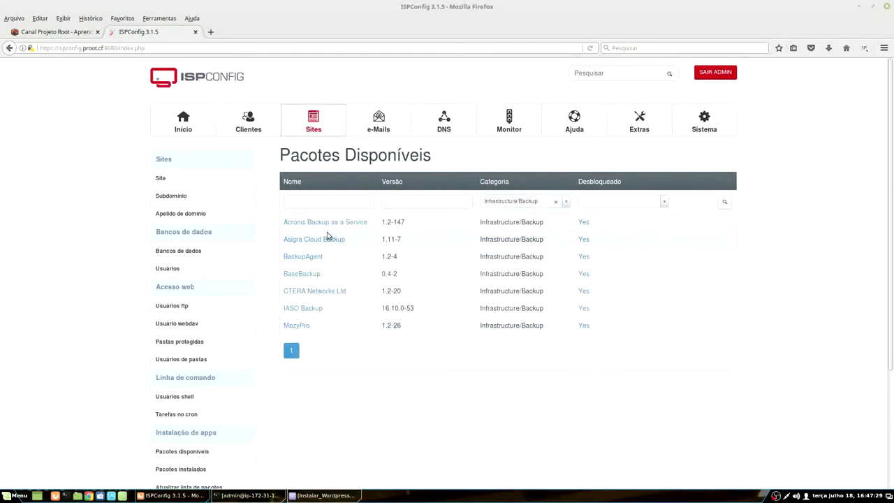
pyautogui.scroll(-1, 318, 225)
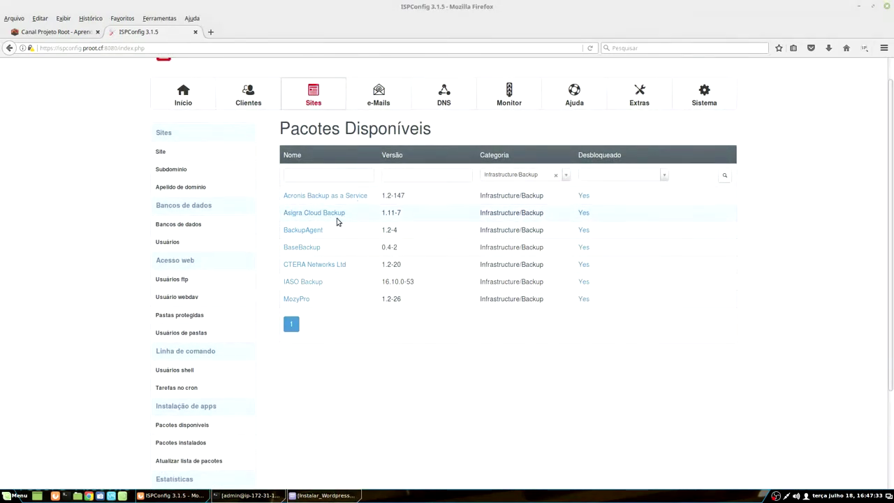
pyautogui.scroll(1, 335, 230)
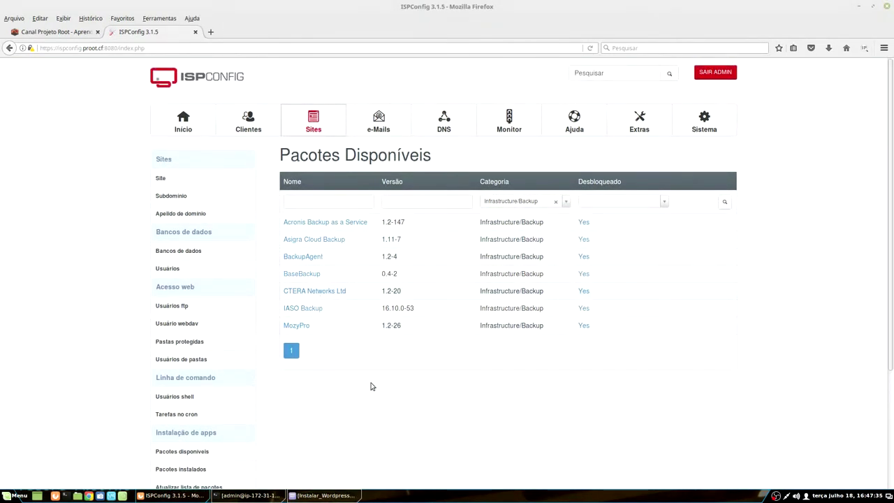
pyautogui.scroll(-1, 348, 382)
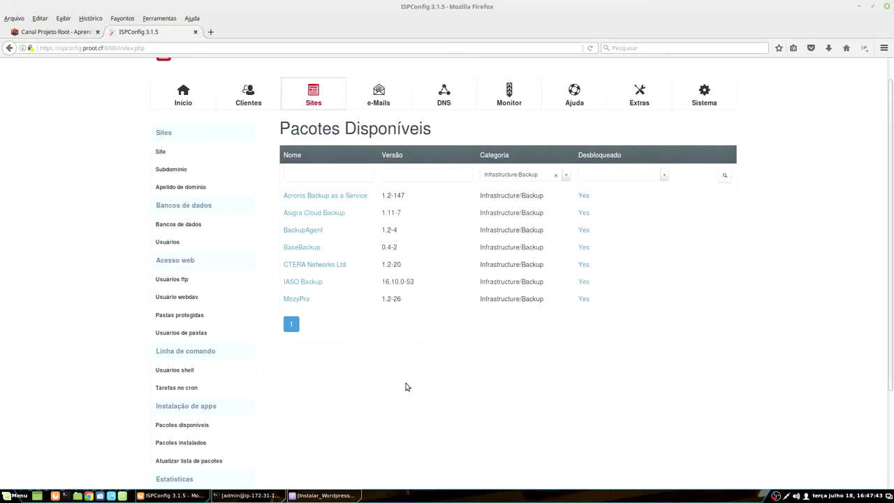
# Step: Filter to Web/Tools, then remove the category filter and focus the Nome filter field
pyautogui.click(529, 176)
pyautogui.scroll(1, 564, 258)
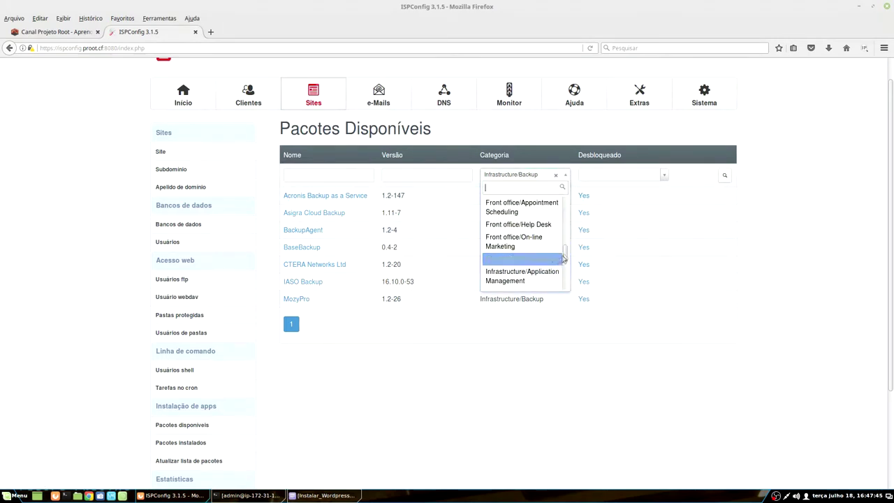
pyautogui.moveTo(564, 255); pyautogui.dragTo(568, 299)
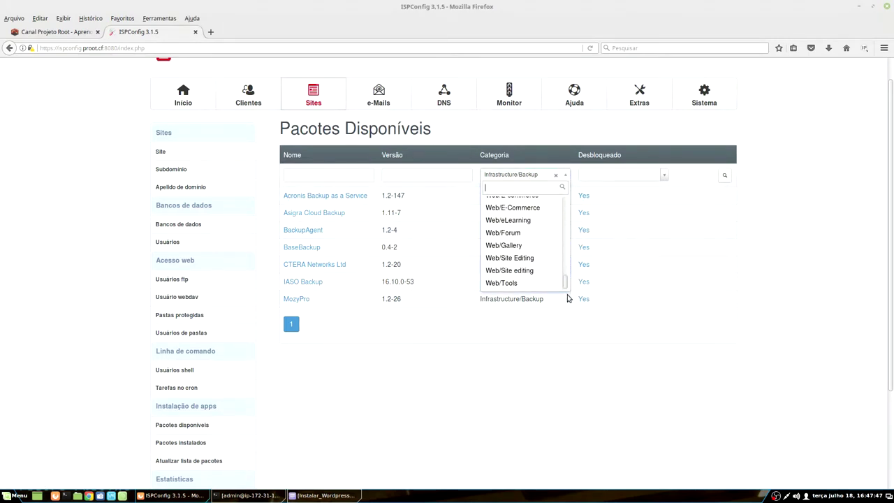
pyautogui.click(504, 283)
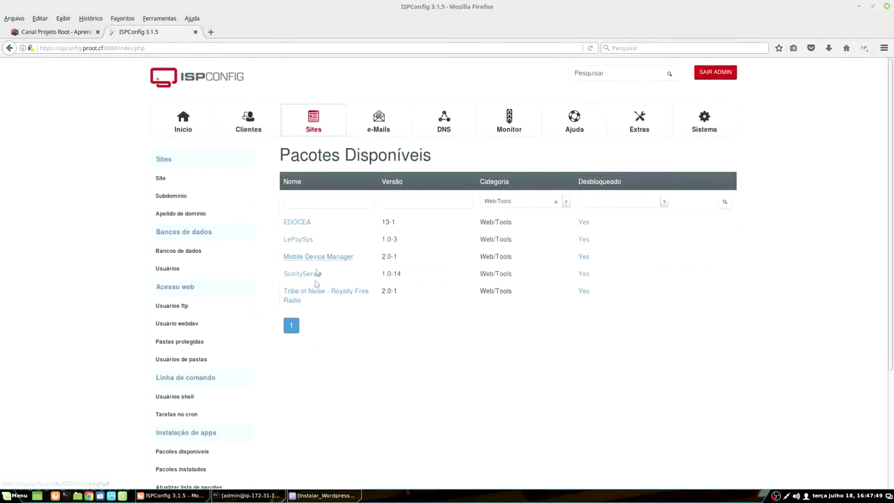
pyautogui.click(555, 201)
pyautogui.click(323, 199)
# Step: Type 'wor' into the Nome filter so only the WordPress packages remain
pyautogui.write('word')
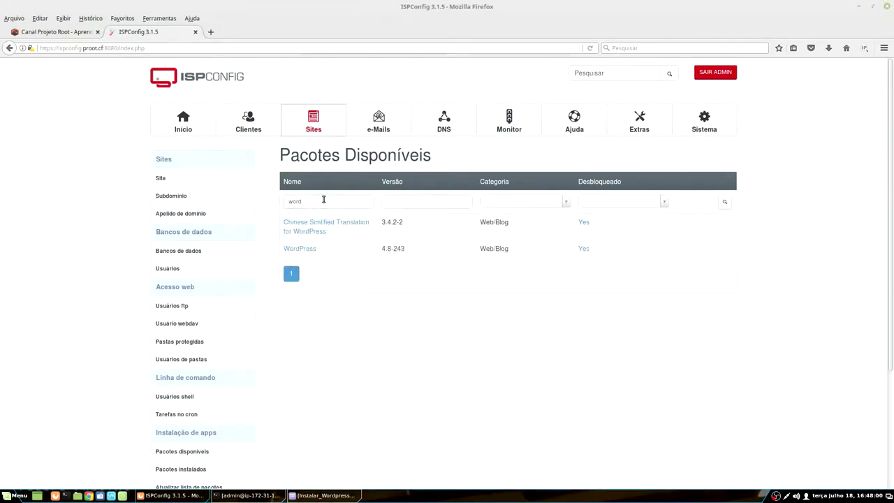
pyautogui.scroll(-1, 324, 200)
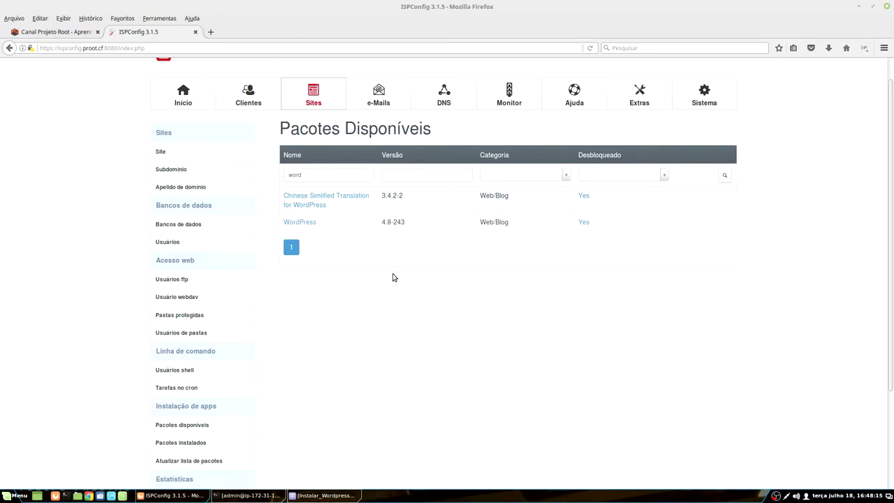
pyautogui.click(325, 495)
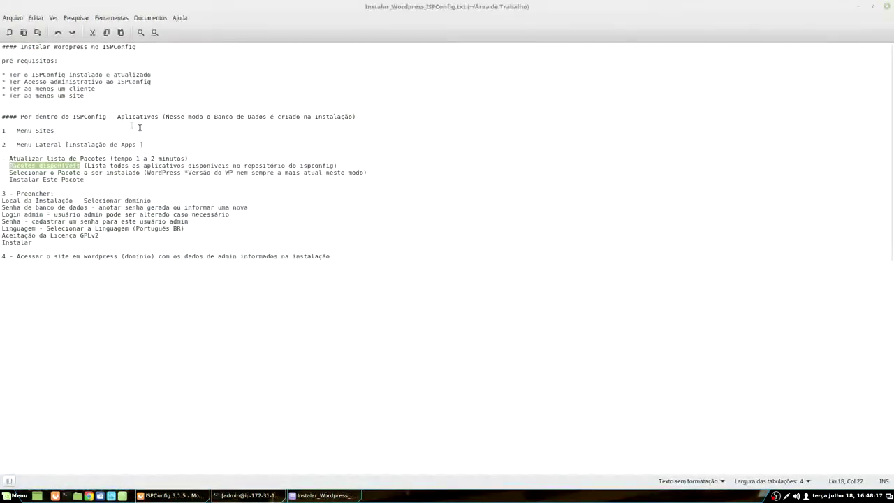
pyautogui.moveTo(31, 173); pyautogui.dragTo(141, 174)
pyautogui.click(148, 173)
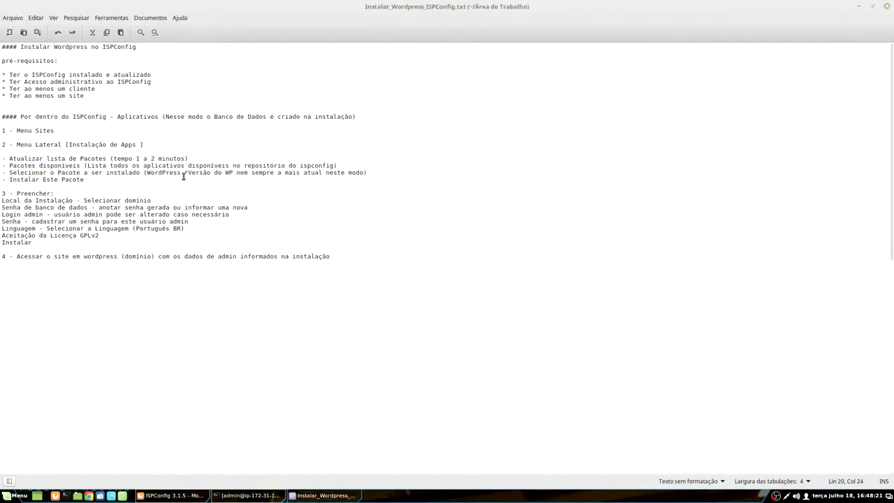
pyautogui.moveTo(193, 174); pyautogui.dragTo(361, 175)
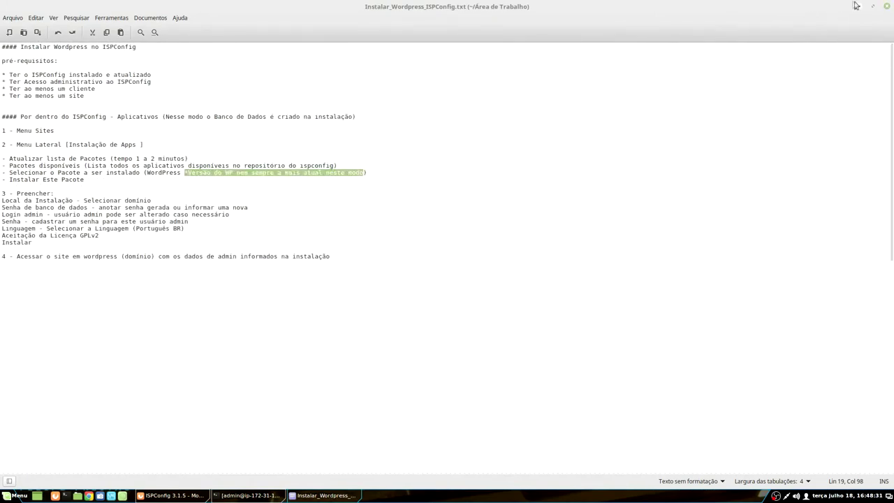
pyautogui.click(858, 6)
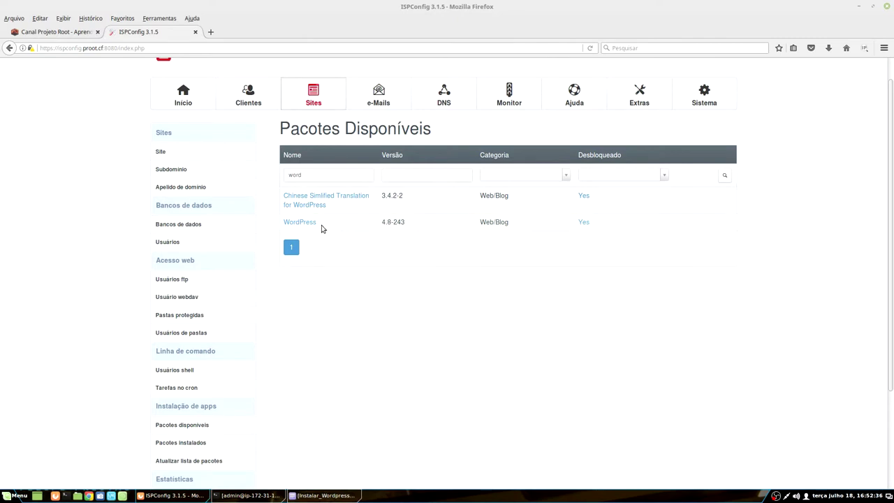
pyautogui.moveTo(380, 223); pyautogui.dragTo(393, 222)
pyautogui.click(391, 249)
pyautogui.doubleClick(395, 221)
pyautogui.click(401, 291)
pyautogui.moveTo(381, 222); pyautogui.dragTo(392, 222)
pyautogui.moveTo(407, 225); pyautogui.dragTo(392, 224)
pyautogui.click(325, 495)
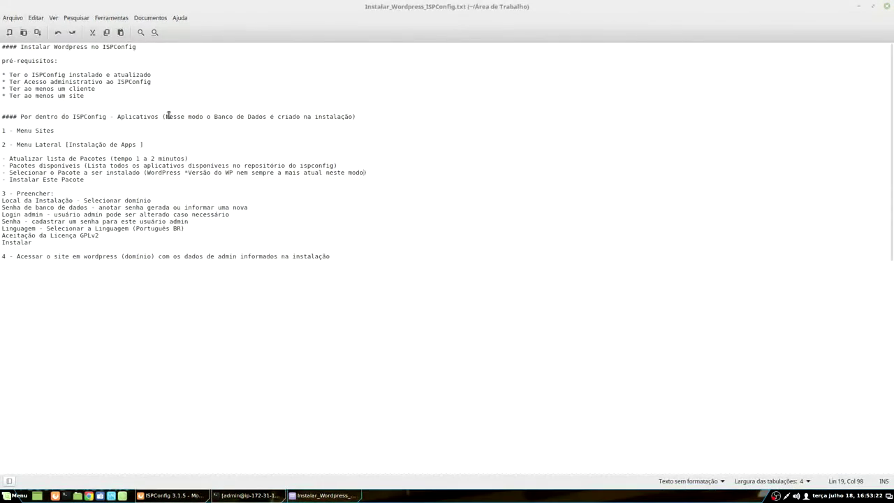
pyautogui.moveTo(187, 171); pyautogui.dragTo(357, 171)
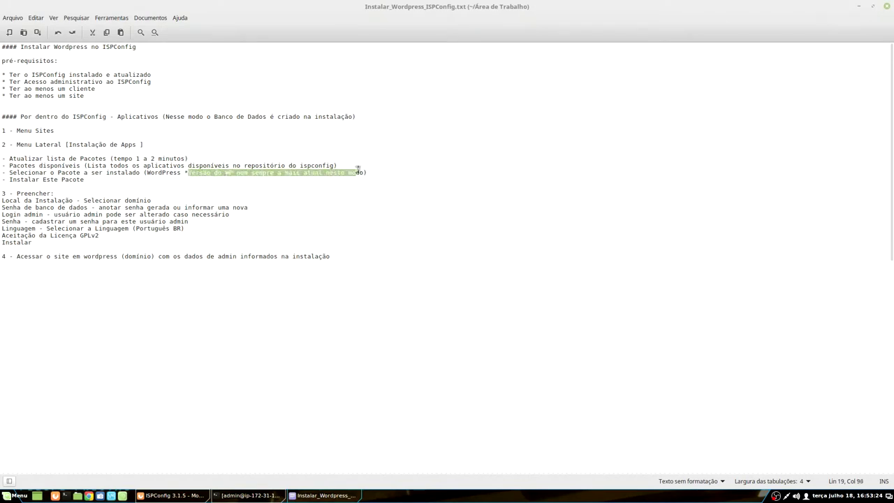
pyautogui.tripleClick(63, 180)
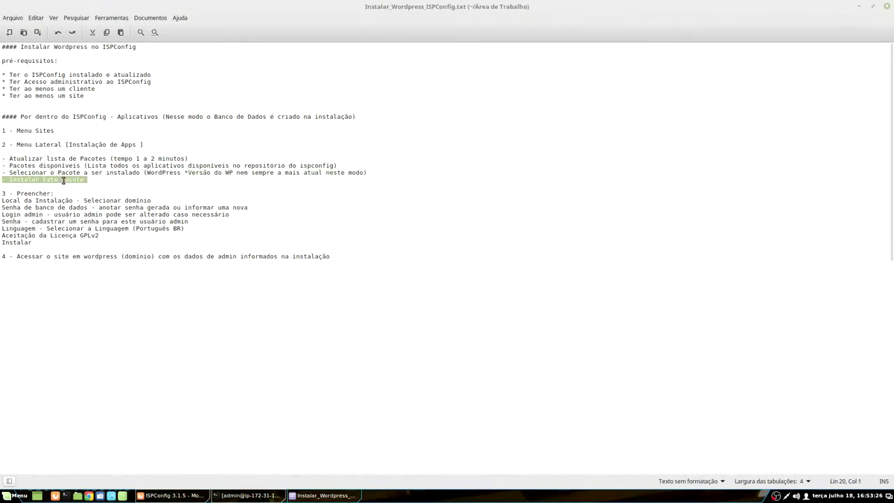
pyautogui.click(858, 6)
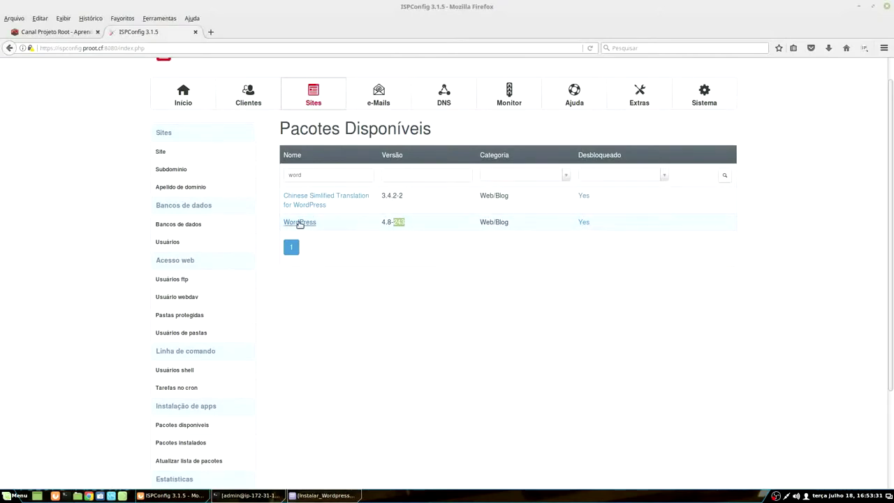
# Step: Open WordPress details and highlight its release number, 62.41 MB installed size and GPLv2 licence
pyautogui.click(299, 222)
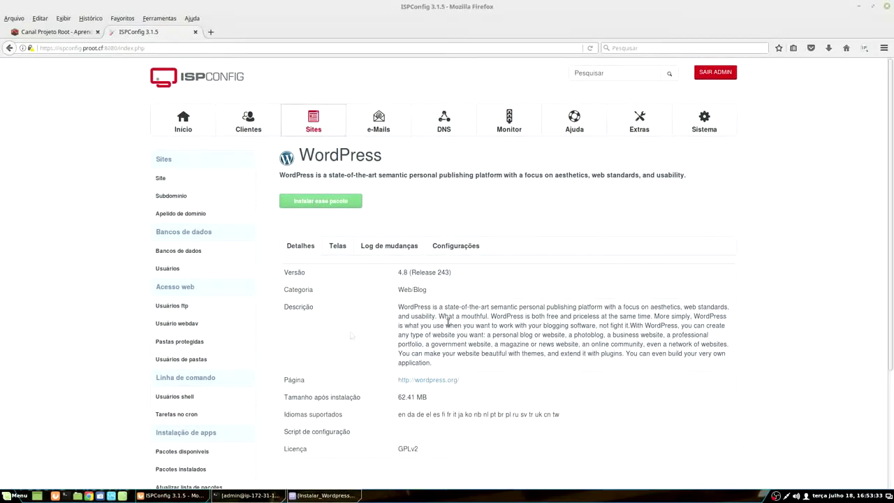
pyautogui.scroll(-2, 407, 200)
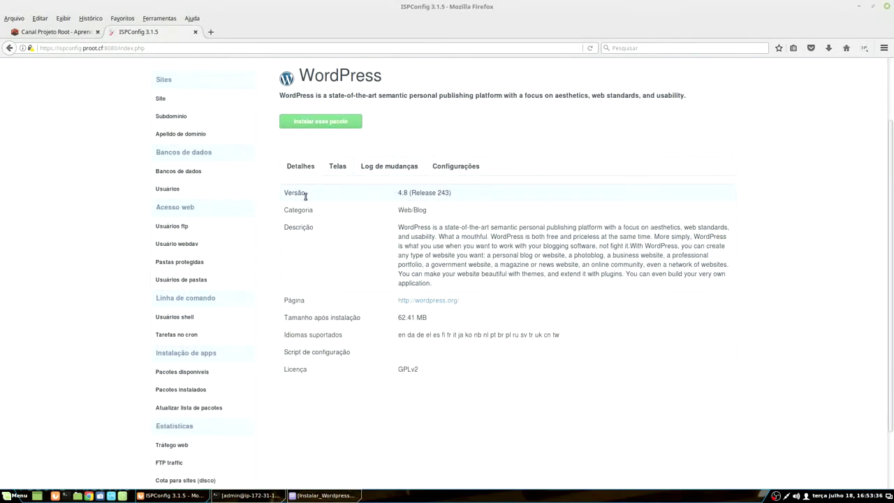
pyautogui.moveTo(412, 194); pyautogui.dragTo(451, 192)
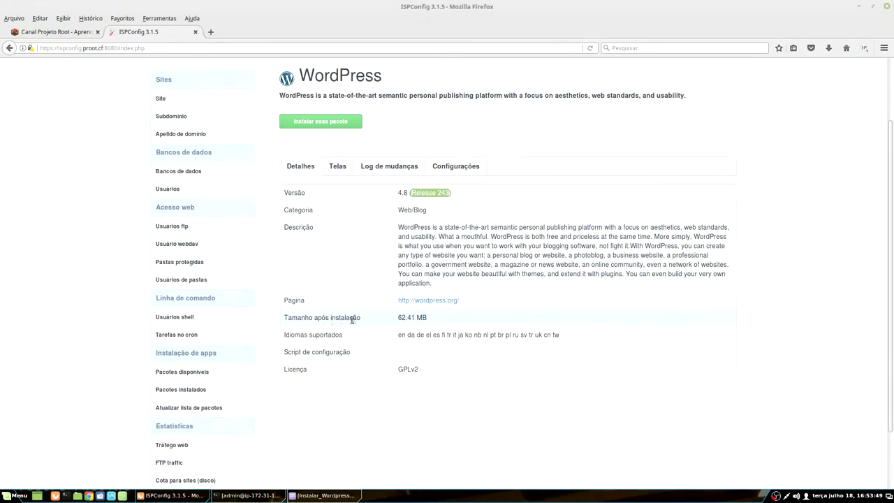
pyautogui.doubleClick(404, 318)
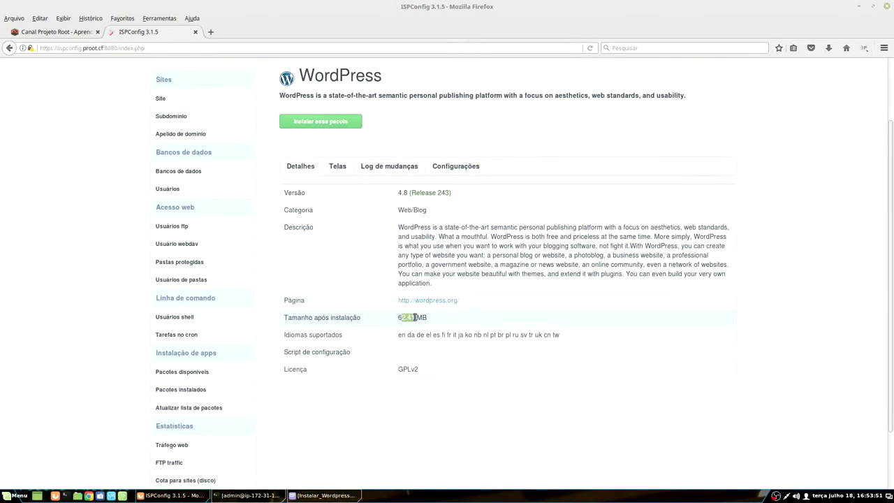
pyautogui.click(435, 318)
pyautogui.doubleClick(409, 369)
# Step: Browse the WordPress package screenshots on the Telas tab
pyautogui.click(345, 168)
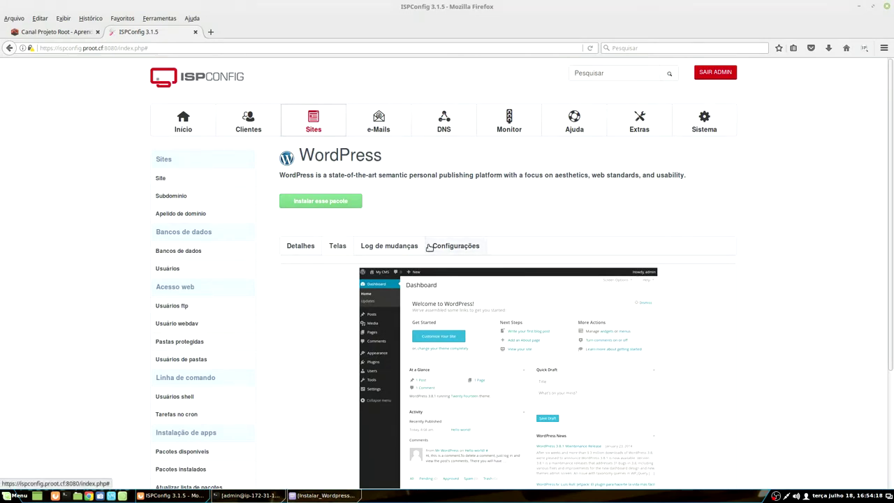
pyautogui.scroll(-1, 475, 105)
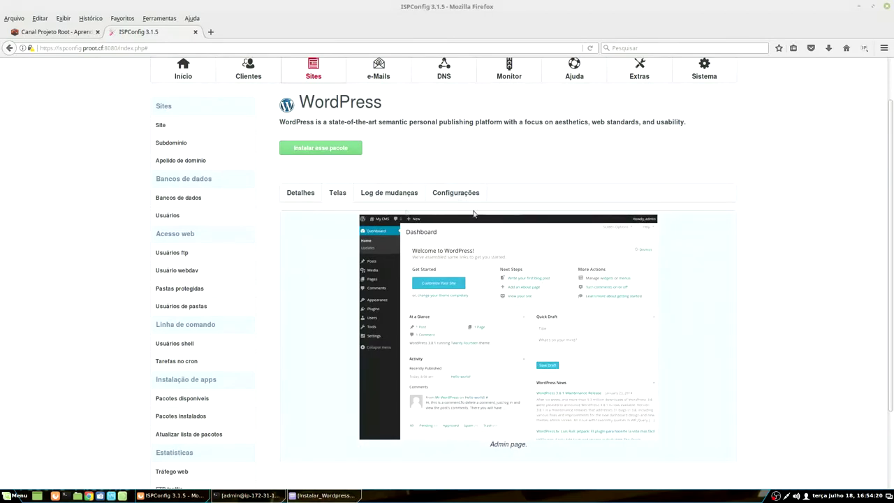
pyautogui.scroll(-1, 432, 333)
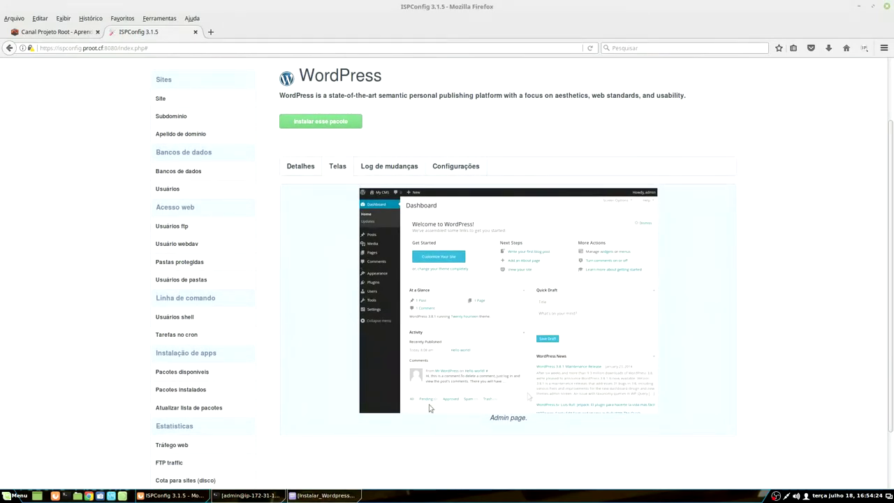
pyautogui.scroll(-1, 449, 336)
pyautogui.scroll(1, 449, 359)
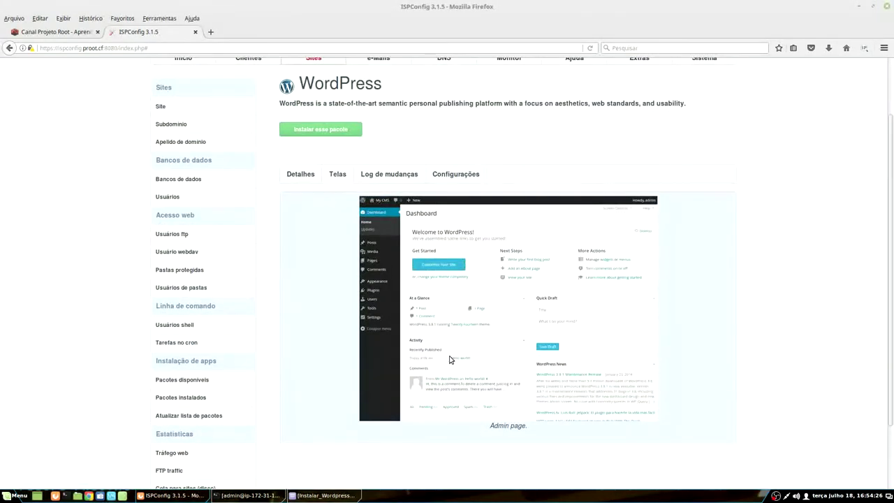
# Step: Read the WordPress changelog, then return to the Detalhes tab
pyautogui.click(366, 174)
pyautogui.scroll(-2, 353, 172)
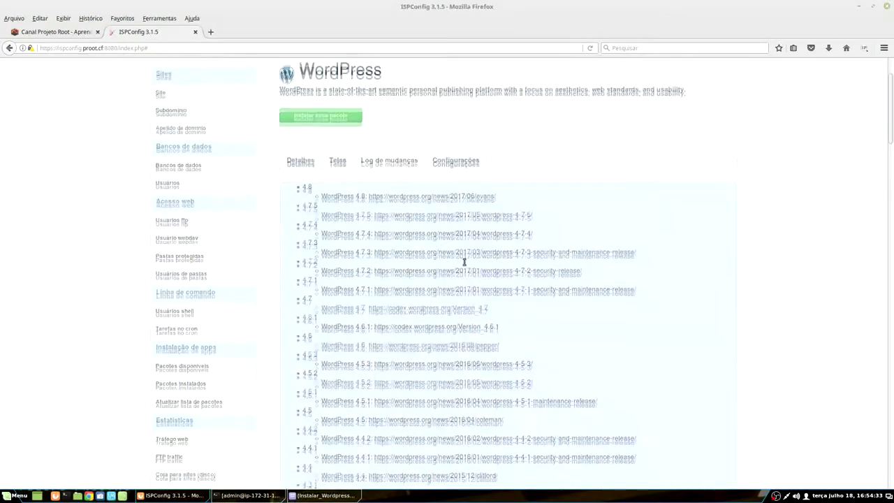
pyautogui.scroll(-3, 395, 312)
pyautogui.scroll(5, 364, 369)
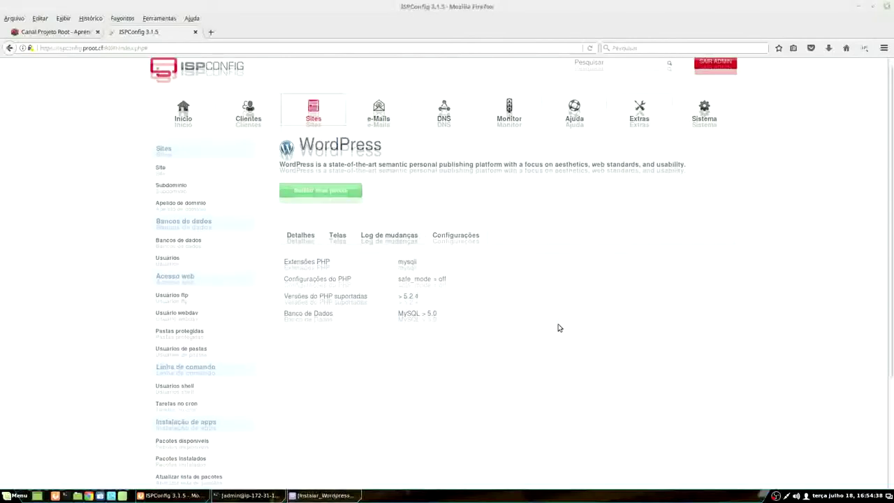
pyautogui.scroll(-2, 558, 326)
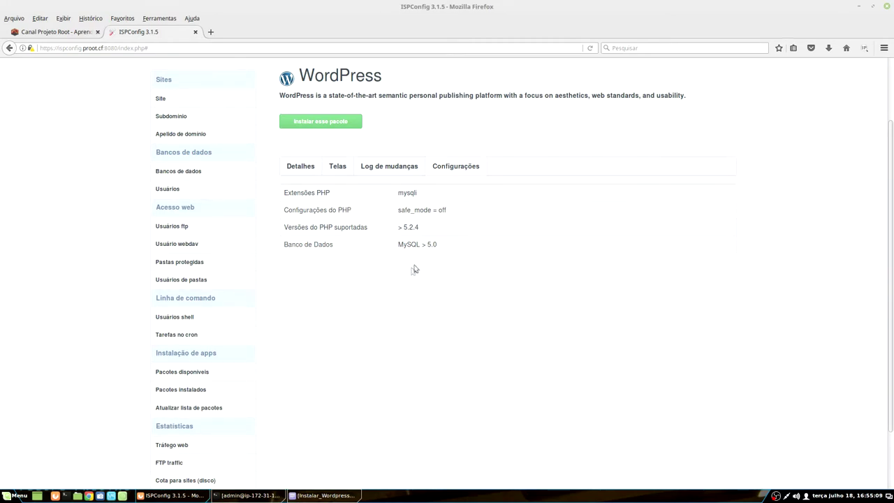
pyautogui.scroll(2, 427, 328)
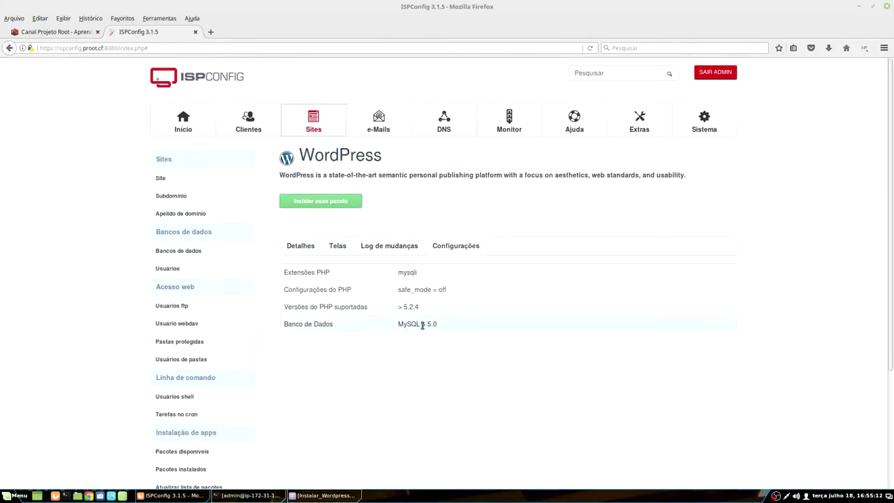
pyautogui.scroll(-4, 424, 325)
pyautogui.scroll(4, 373, 361)
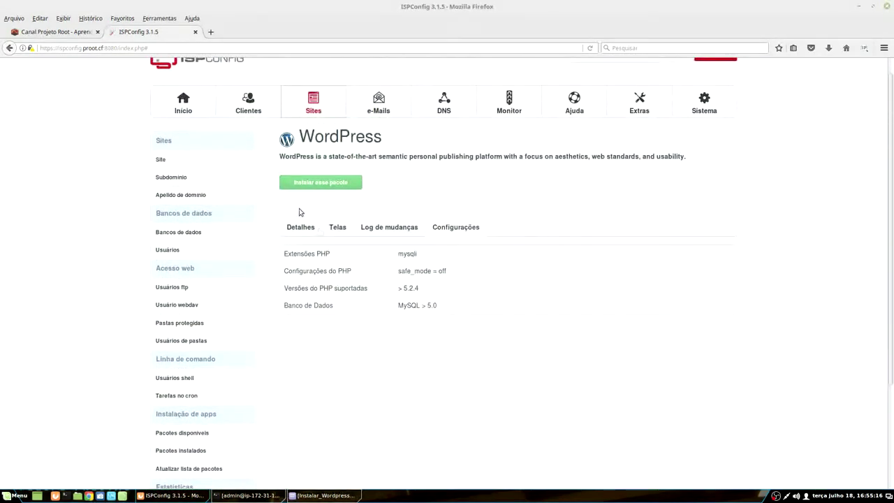
pyautogui.click(299, 229)
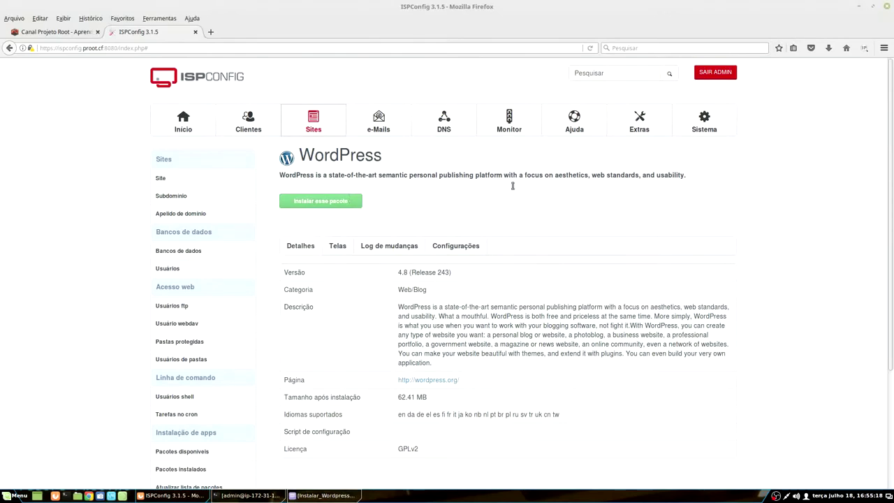
pyautogui.scroll(-1, 383, 345)
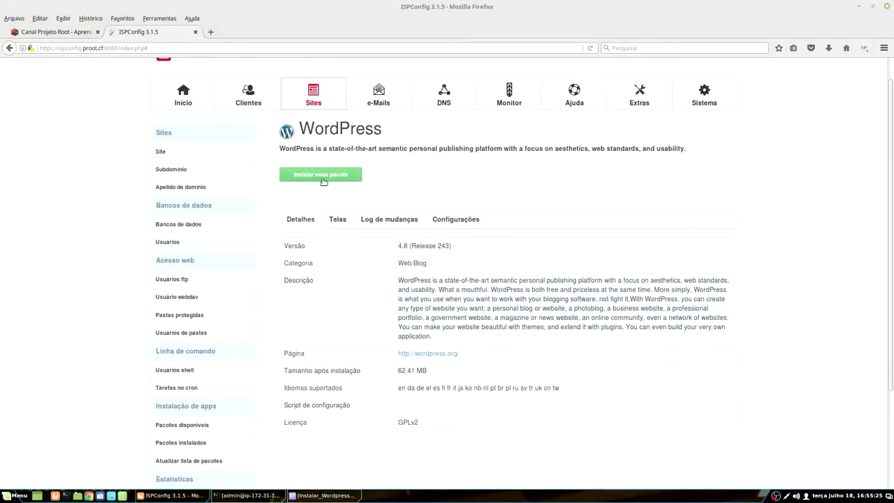
pyautogui.click(329, 176)
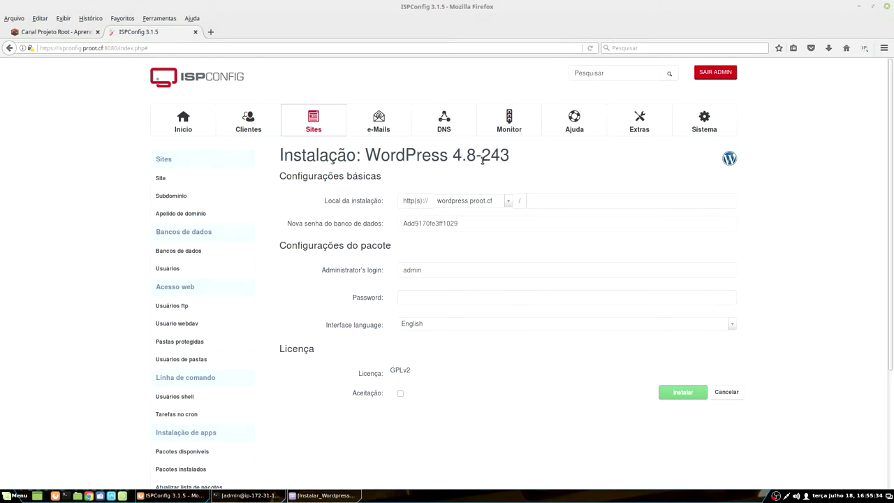
pyautogui.moveTo(482, 158); pyautogui.dragTo(509, 157)
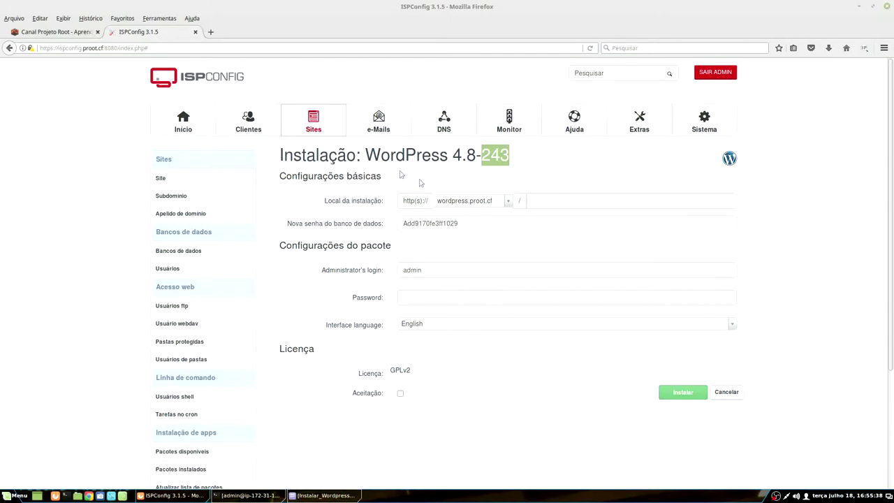
pyautogui.click(325, 495)
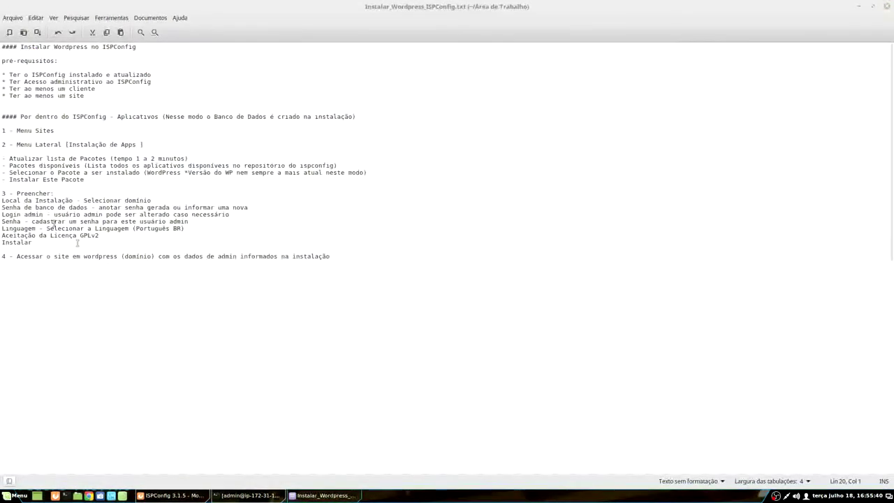
pyautogui.moveTo(10, 193); pyautogui.dragTo(197, 243)
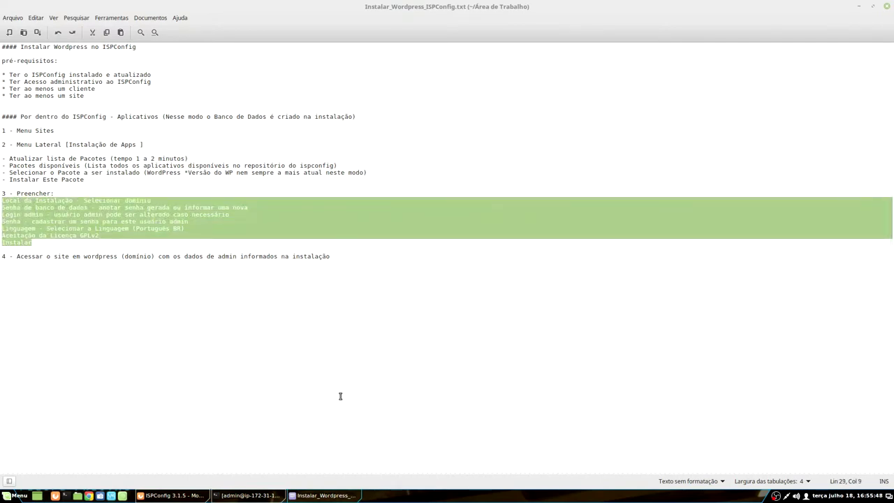
pyautogui.hotkey('alt', 'Tab')
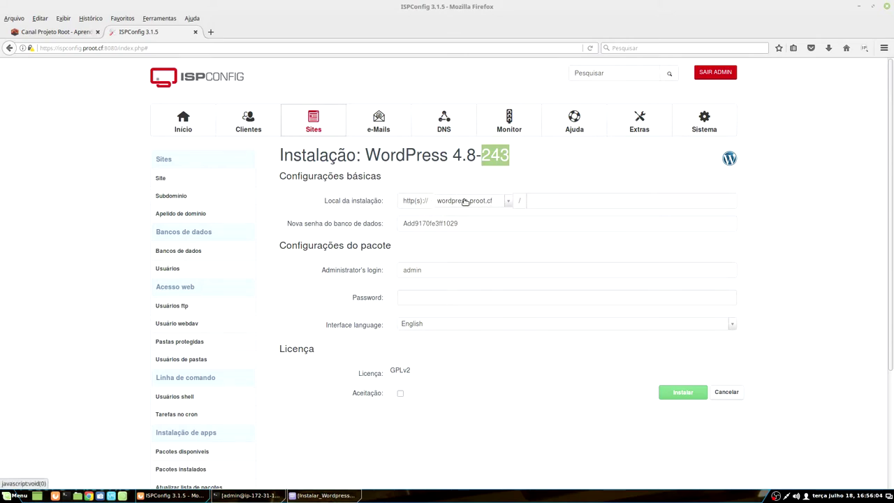
# Step: Install into wordpress.proot.cf with an empty subfolder path and select the generated database password
pyautogui.click(477, 204)
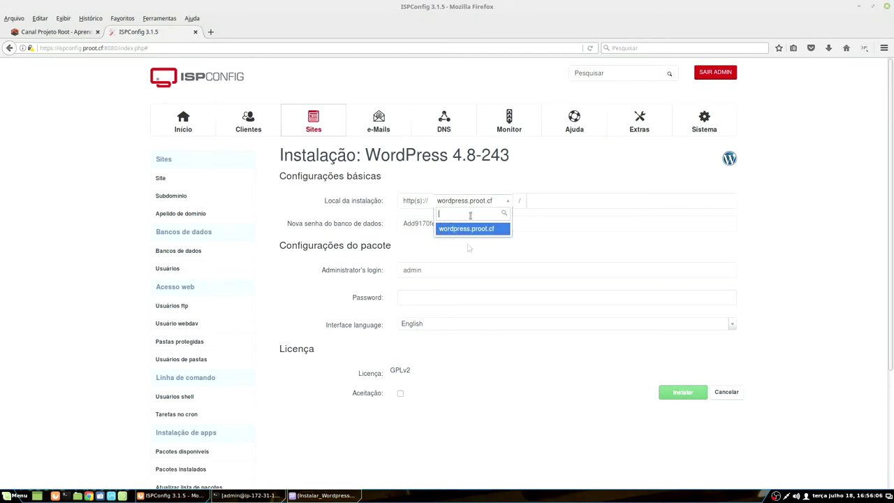
pyautogui.click(495, 229)
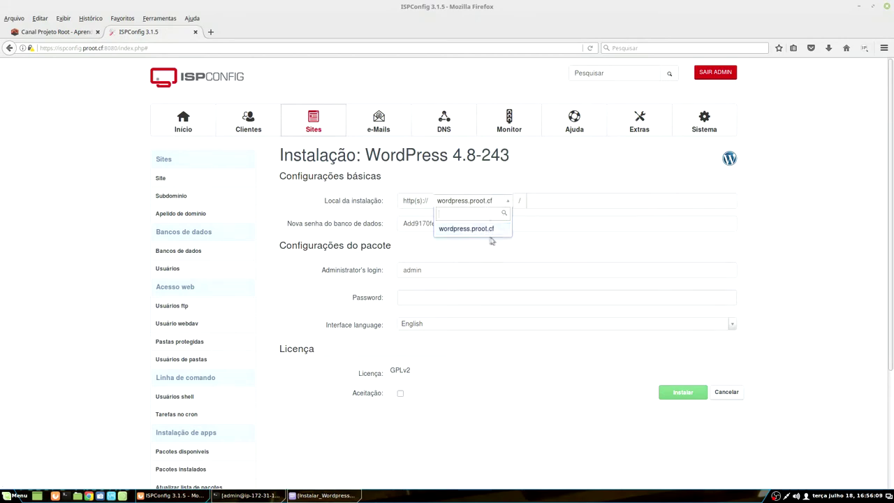
pyautogui.click(534, 204)
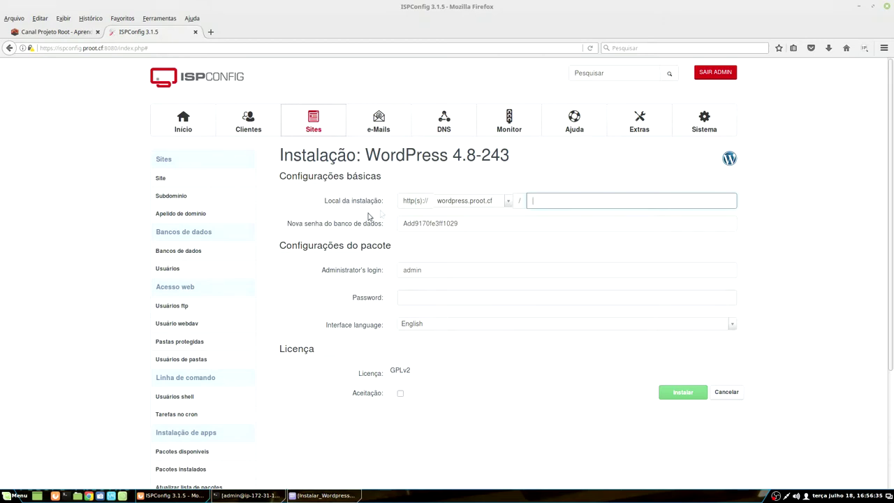
pyautogui.click(473, 228)
pyautogui.doubleClick(427, 225)
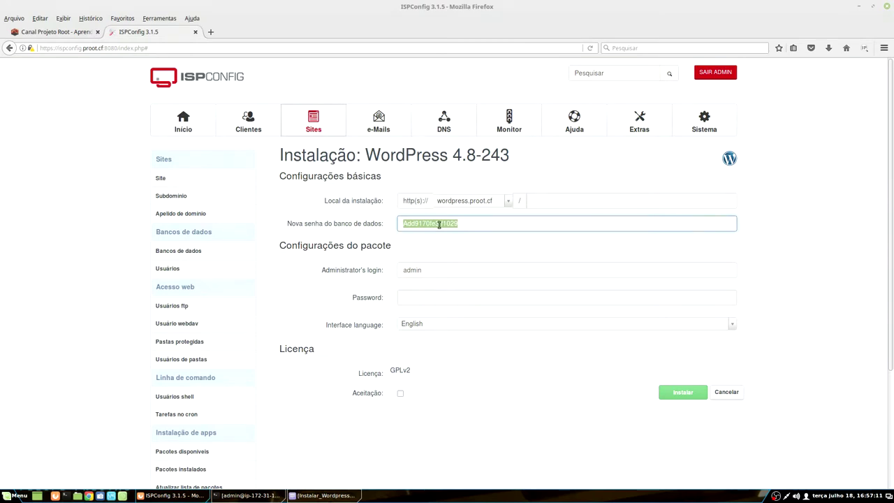
pyautogui.click(439, 223)
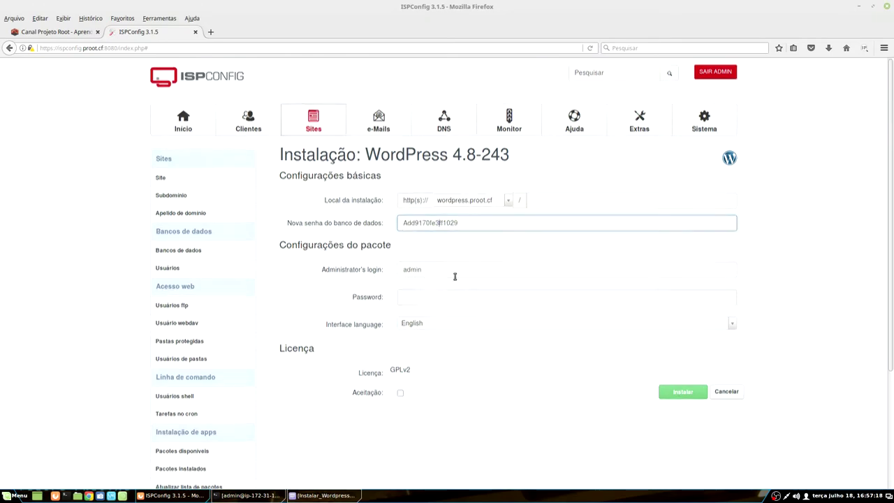
pyautogui.scroll(-2, 455, 275)
pyautogui.click(435, 191)
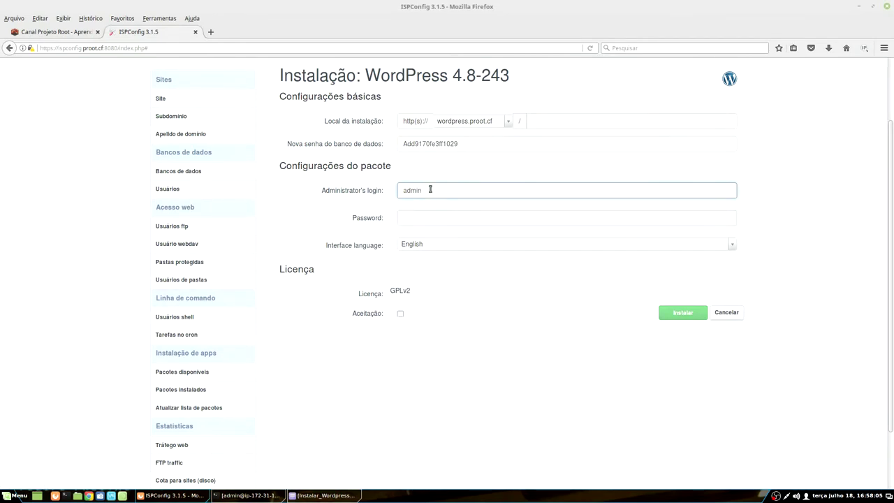
# Step: Enter the administrator account's password in the Password field
pyautogui.click(418, 217)
pyautogui.write('admin')
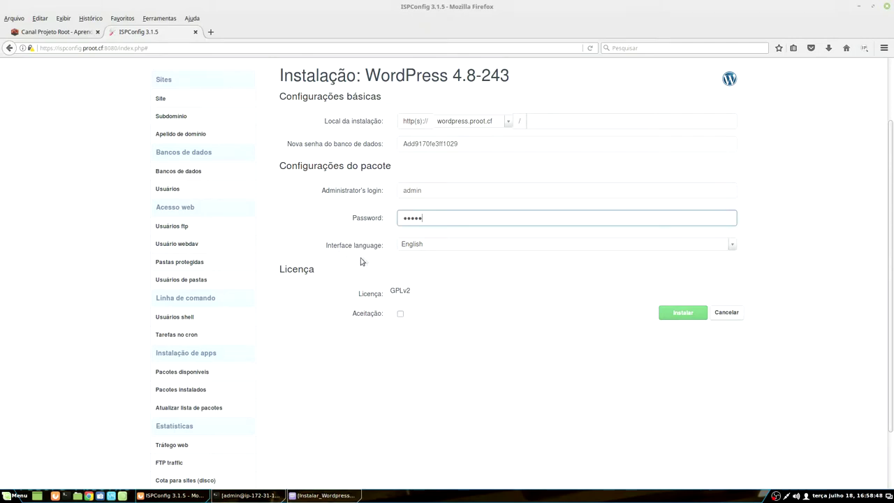
pyautogui.click(441, 250)
pyautogui.scroll(-4, 436, 322)
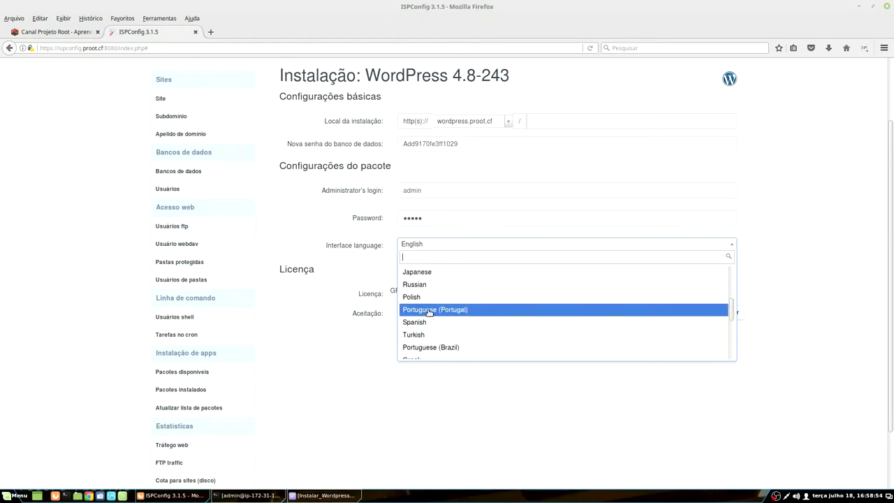
# Step: Choose Portuguese (Brazil) as interface language, accept the GPLv2 licence, and click Instalar
pyautogui.click(438, 347)
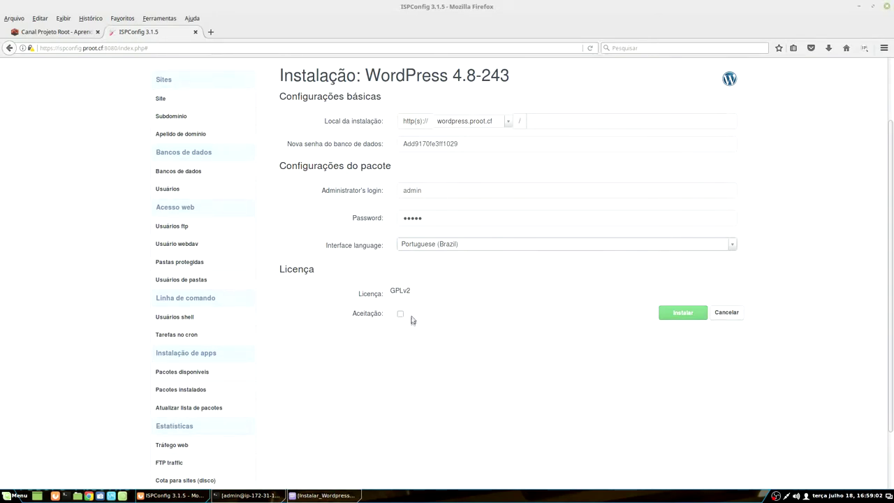
pyautogui.click(394, 291)
pyautogui.doubleClick(394, 291)
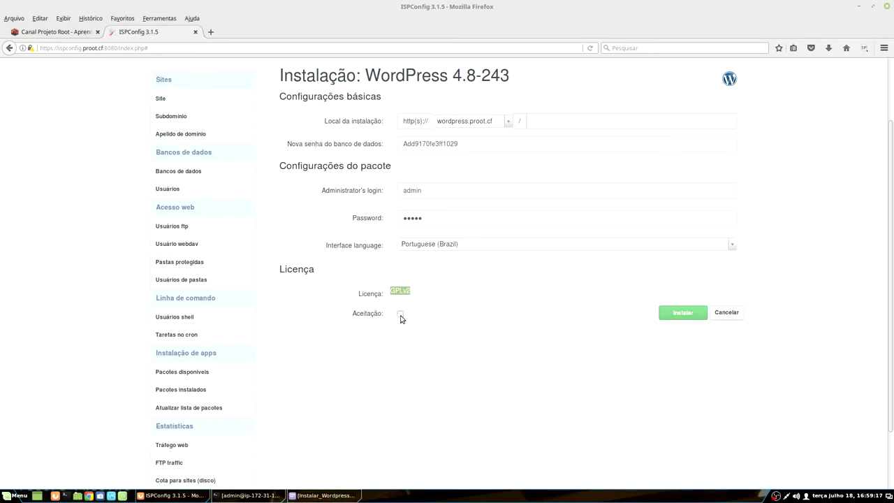
pyautogui.click(400, 314)
pyautogui.click(683, 313)
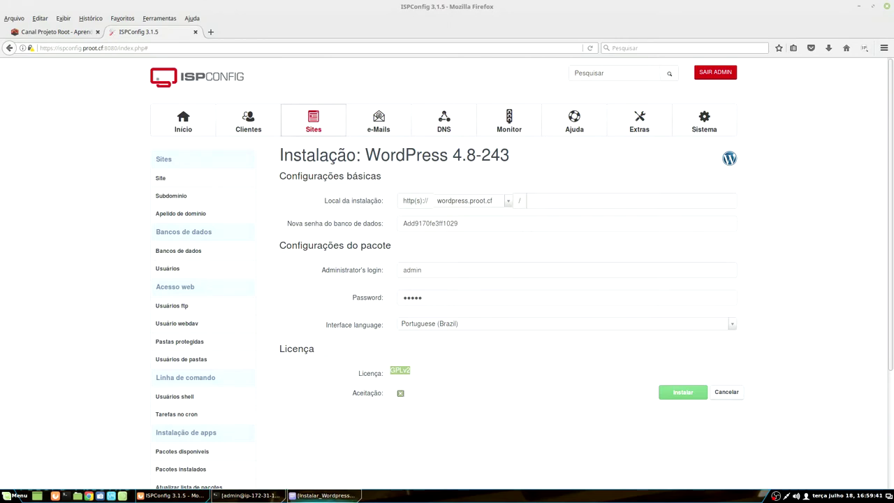
pyautogui.click(325, 495)
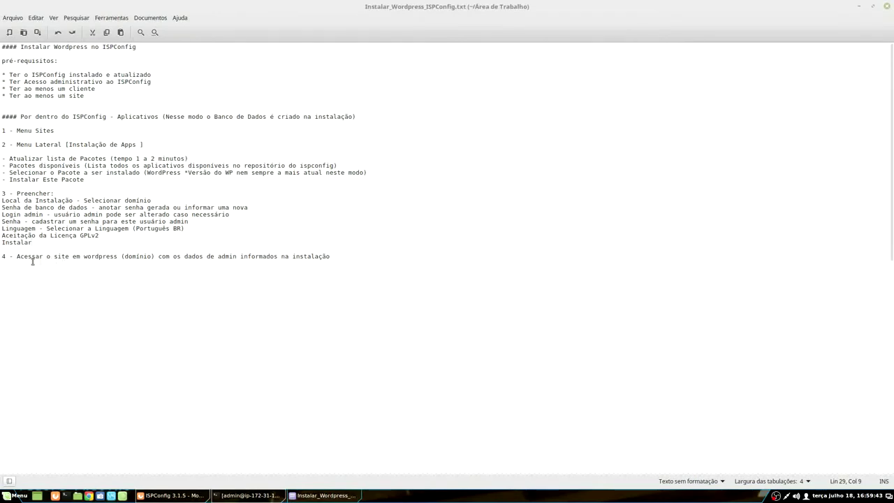
# Step: Mark step 4 about visiting the site in the Xed notes, then minimize Xed
pyautogui.moveTo(17, 256); pyautogui.dragTo(156, 257)
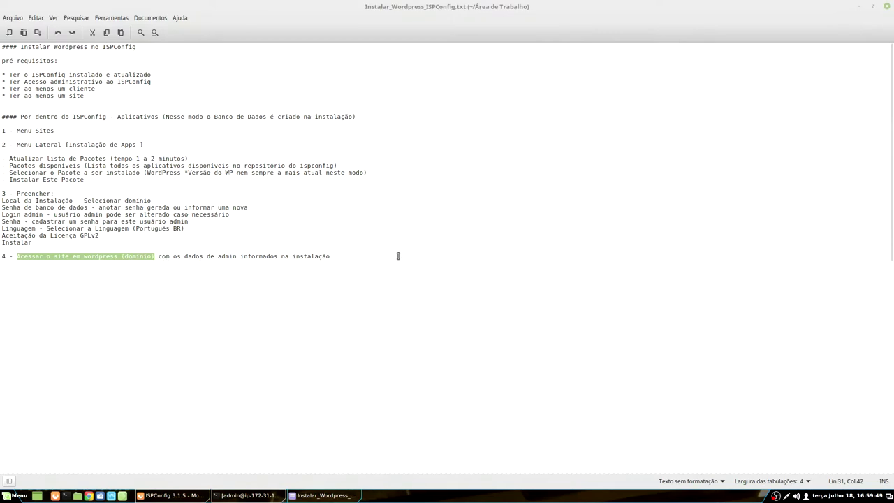
pyautogui.click(858, 5)
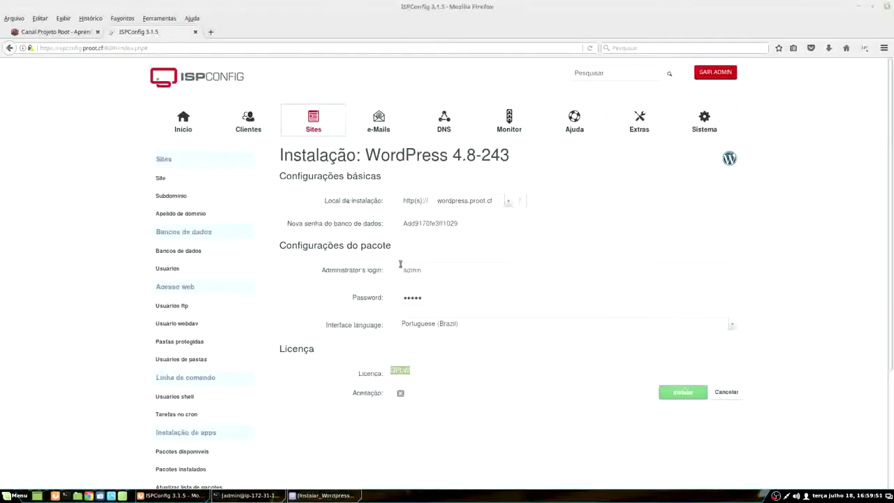
# Step: Recheck the admin login and password fields, then submit the WordPress installation
pyautogui.click(413, 267)
pyautogui.doubleClick(412, 269)
pyautogui.click(424, 300)
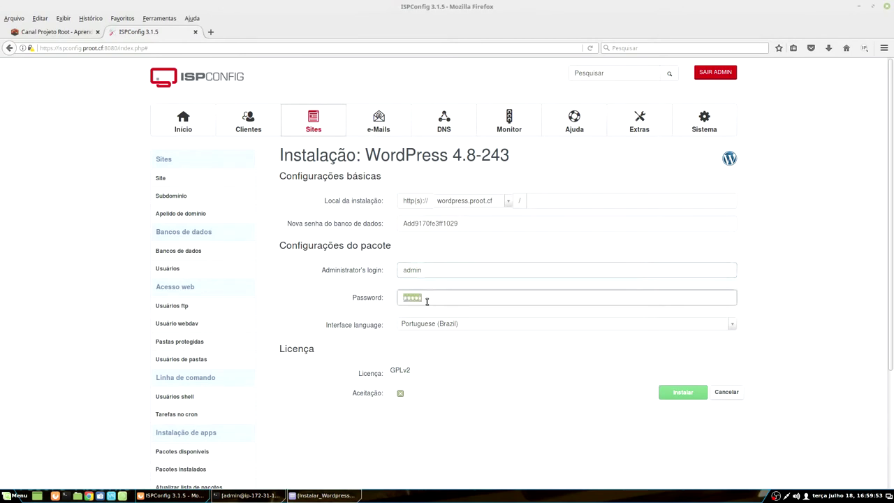
pyautogui.doubleClick(435, 269)
pyautogui.doubleClick(426, 298)
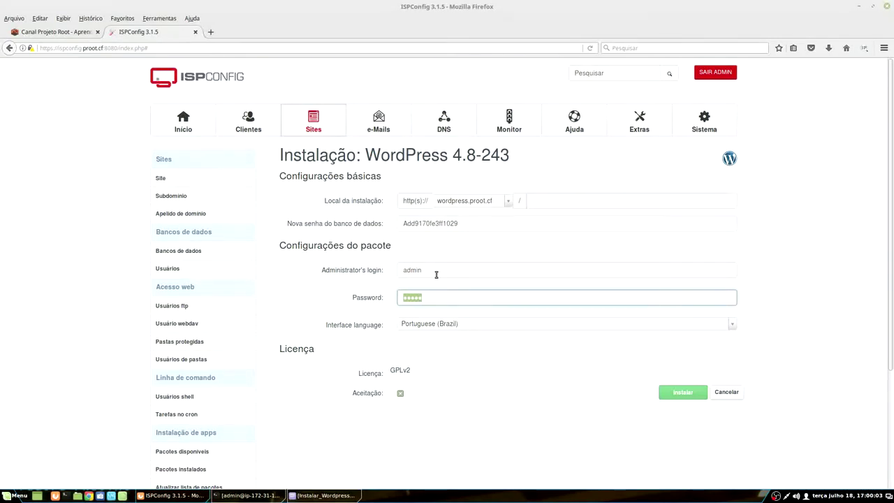
pyautogui.click(436, 275)
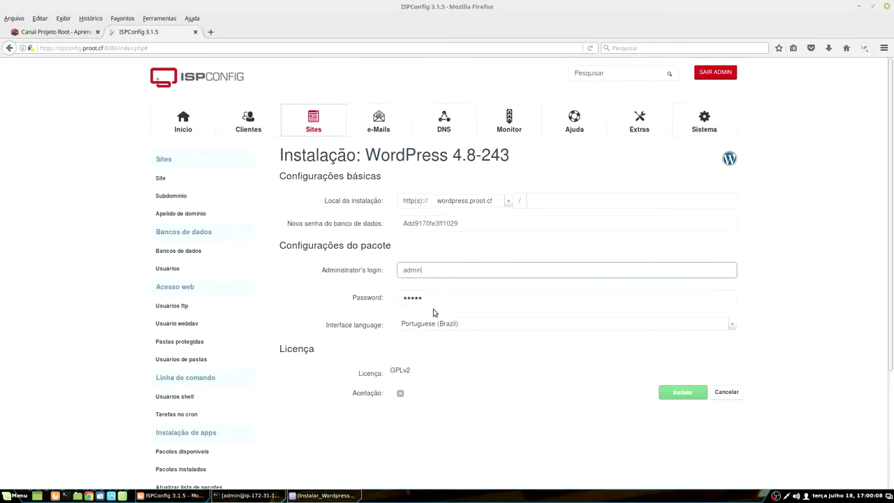
pyautogui.click(681, 394)
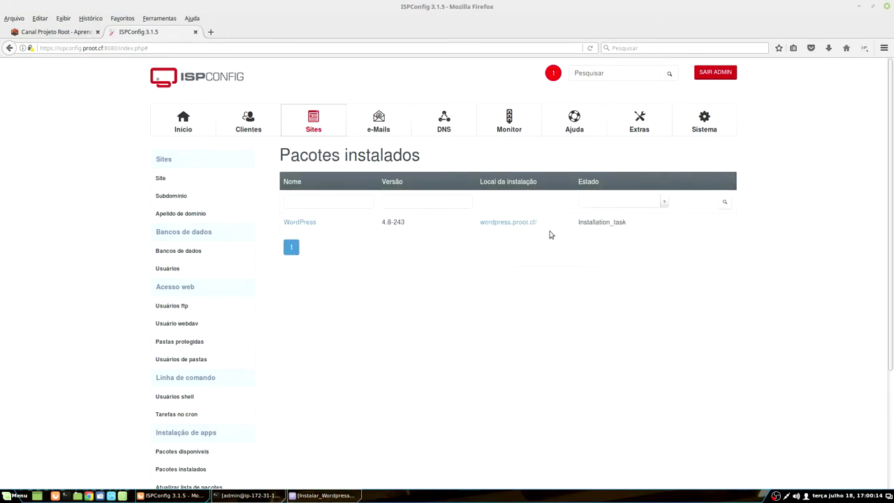
# Step: Highlight the WordPress install's Installation_task status, then clear the selection
pyautogui.moveTo(579, 221); pyautogui.dragTo(626, 221)
pyautogui.click(602, 248)
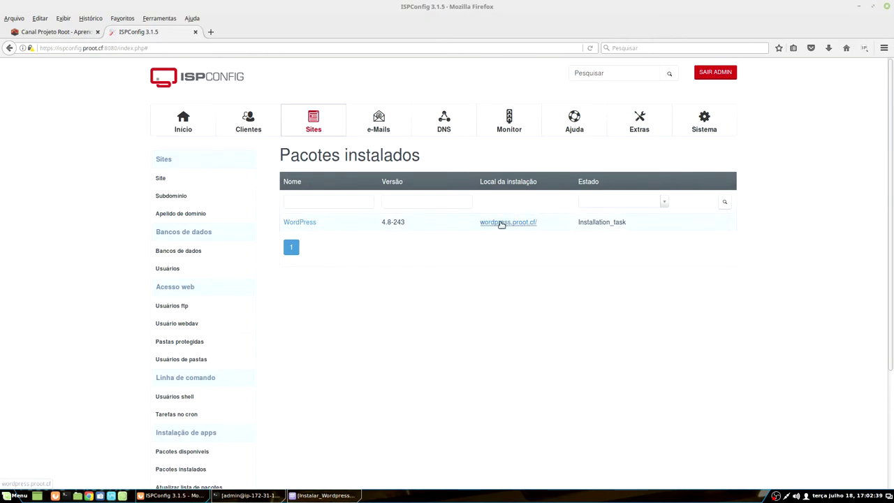
# Step: Open wordpress.proot.cf/ in a new tab, switch to it, and highlight the wordpress subdomain
pyautogui.middleClick(513, 223)
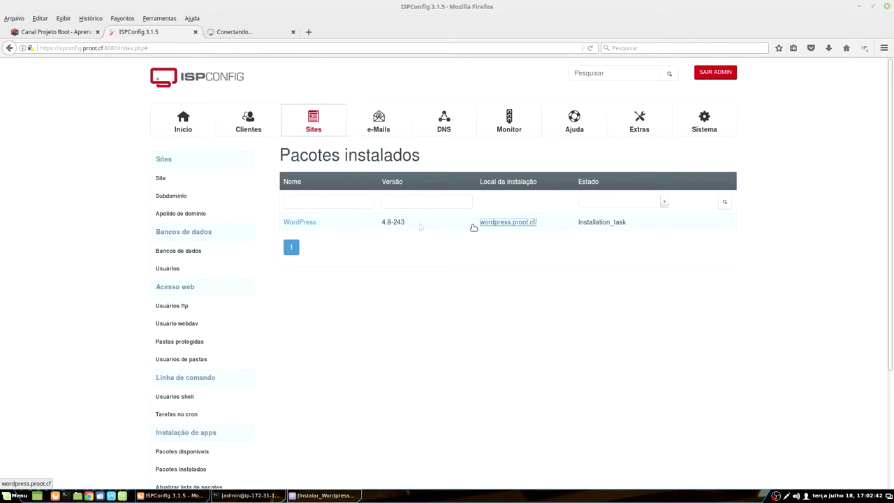
pyautogui.click(253, 32)
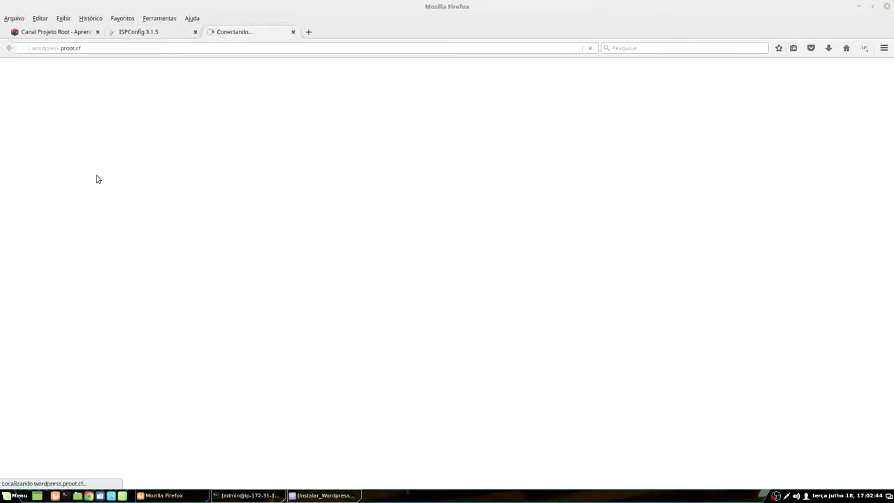
pyautogui.doubleClick(59, 49)
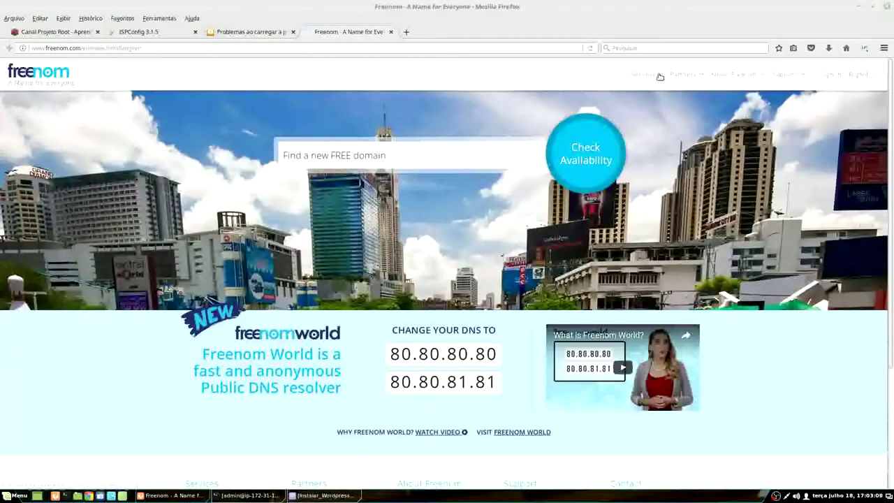
# Step: From the Freenom client area, open Manage Freenom DNS for the proot.cf domain
pyautogui.click(833, 74)
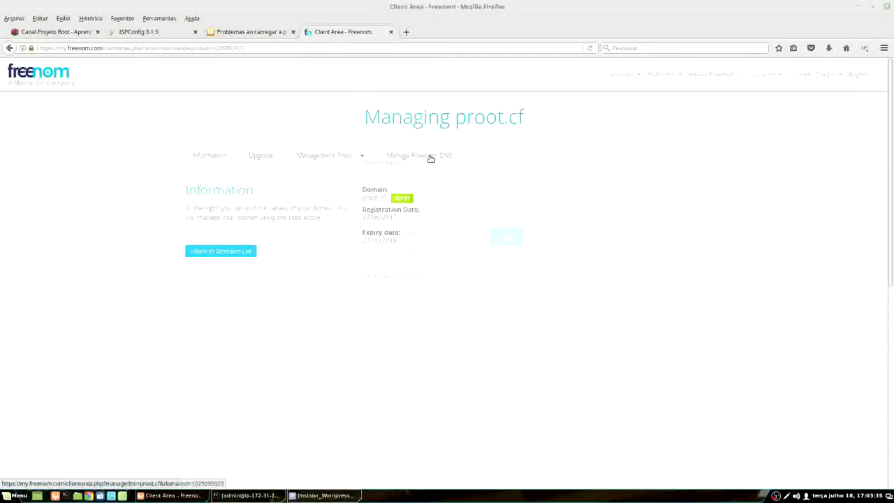
pyautogui.click(421, 159)
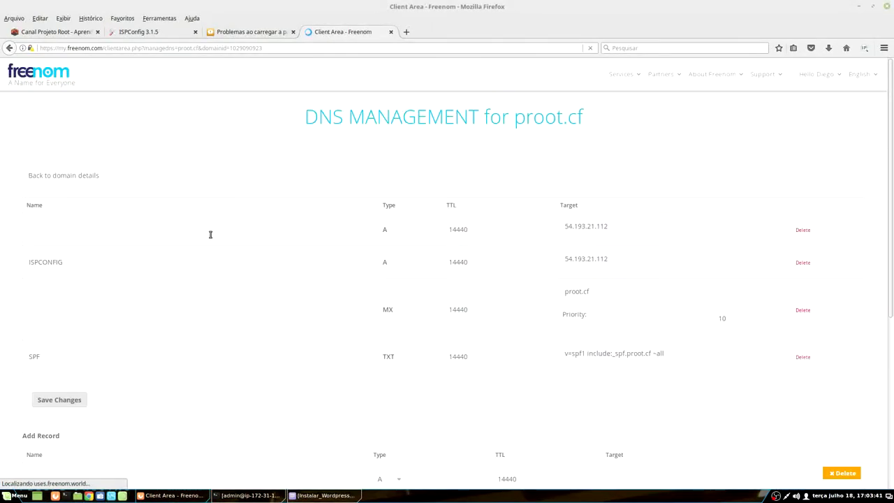
# Step: Under Add Record, enter 'wordpress' as the new DNS record's name
pyautogui.scroll(-2, 465, 175)
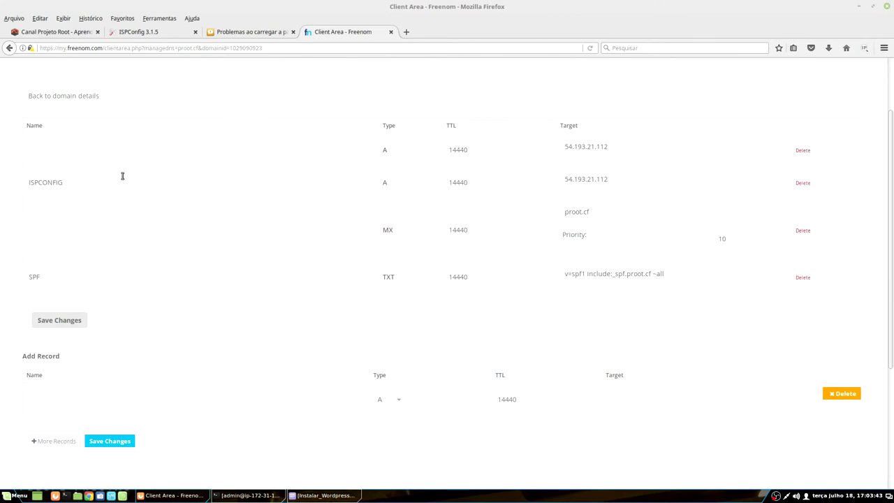
pyautogui.scroll(-2, 347, 322)
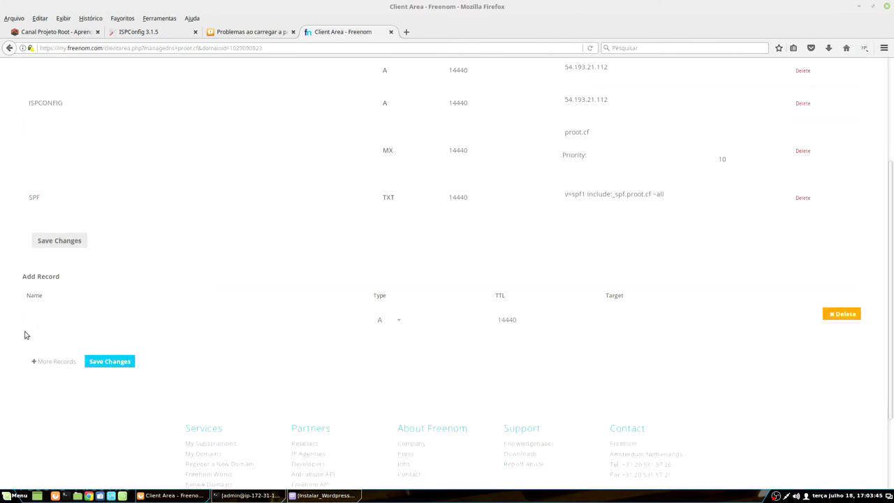
pyautogui.click(304, 317)
pyautogui.write('wordpress')
pyautogui.click(636, 314)
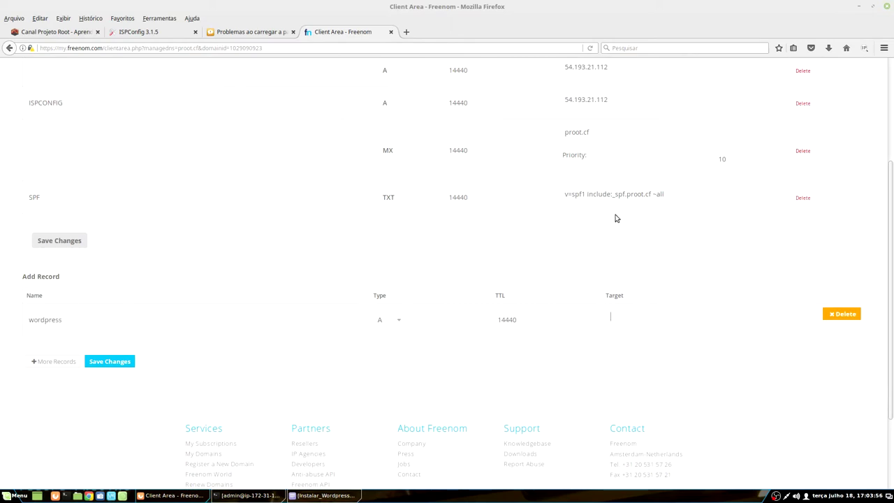
# Step: Copy 54.193.21.112 into the record's target, save it, and return to the failed wordpress.proot.cf page
pyautogui.moveTo(573, 100); pyautogui.dragTo(579, 100)
pyautogui.doubleClick(579, 99)
pyautogui.rightClick(579, 101)
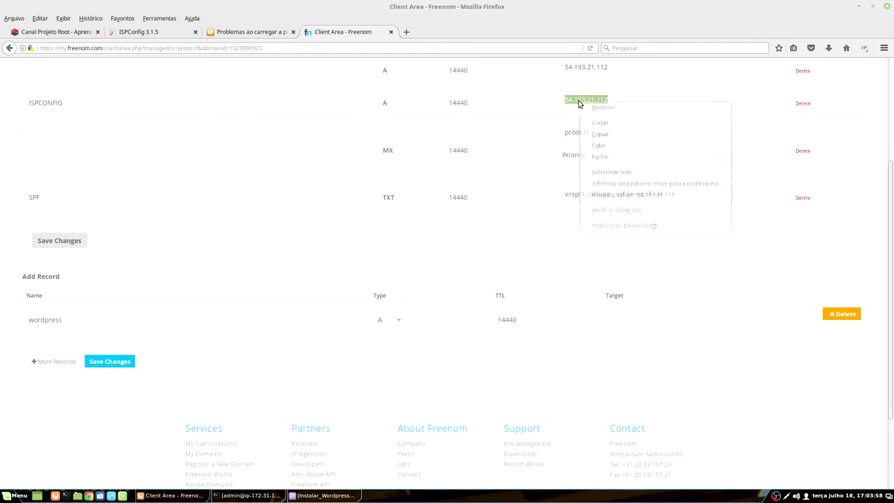
pyautogui.click(613, 135)
pyautogui.click(626, 313)
pyautogui.hotkey('ctrl', 'v')
pyautogui.click(646, 334)
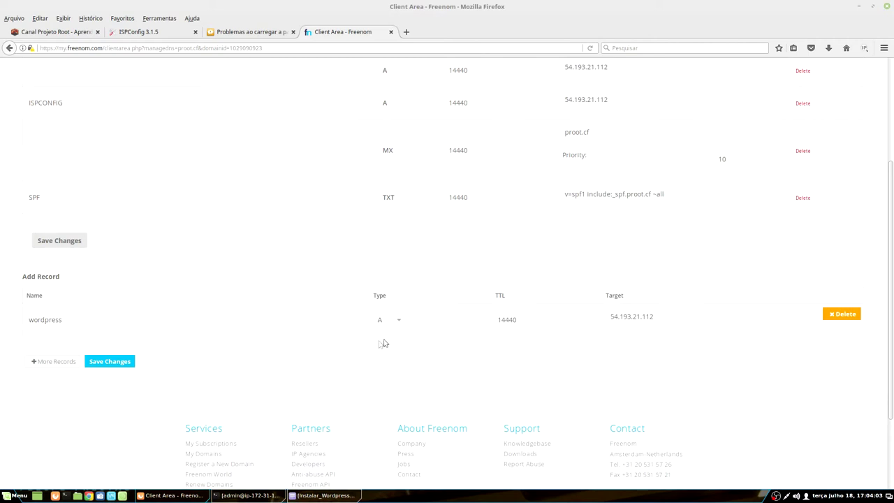
pyautogui.click(110, 361)
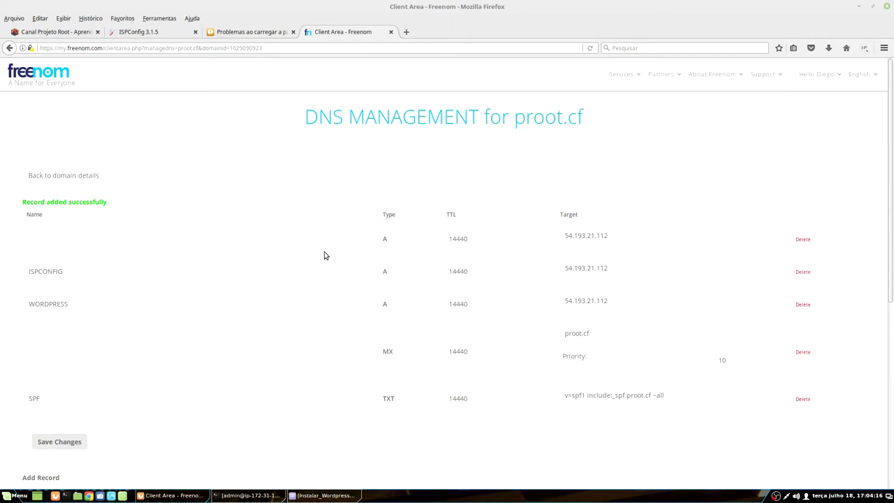
pyautogui.scroll(-3, 324, 252)
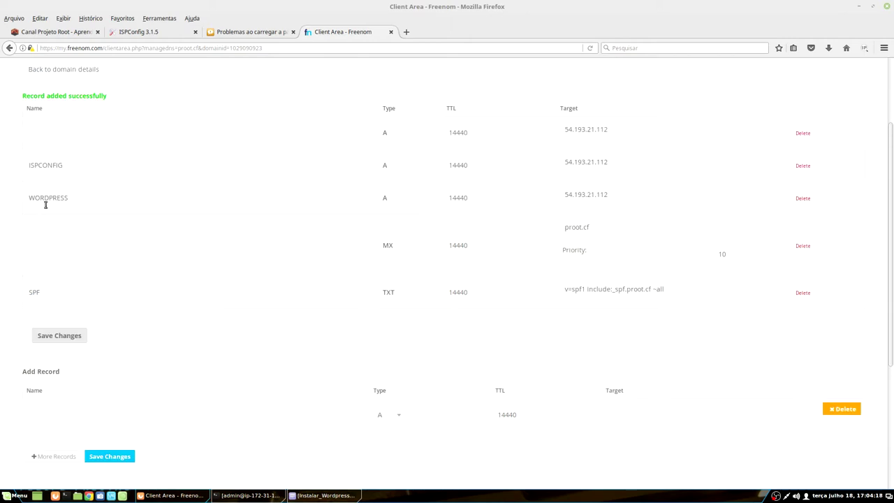
pyautogui.click(262, 34)
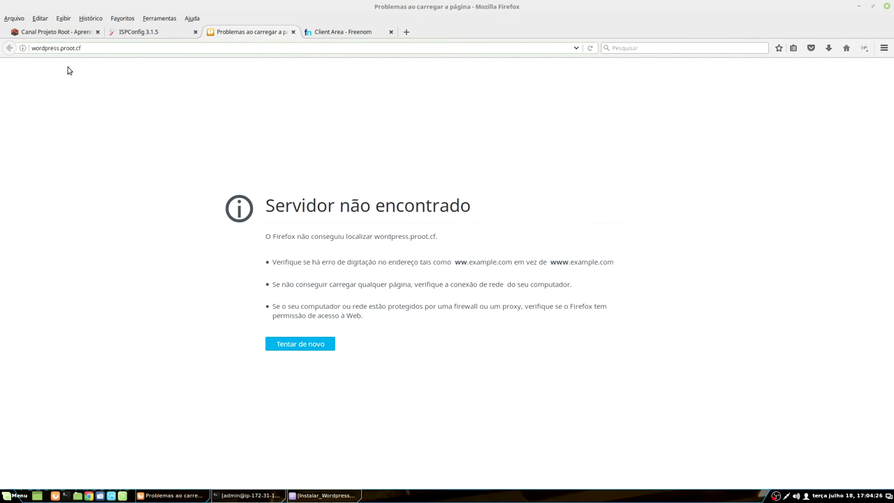
# Step: Retry wordpress.proot.cf repeatedly until the 'Just another WordPress site' front page loads
pyautogui.click(298, 347)
pyautogui.click(313, 345)
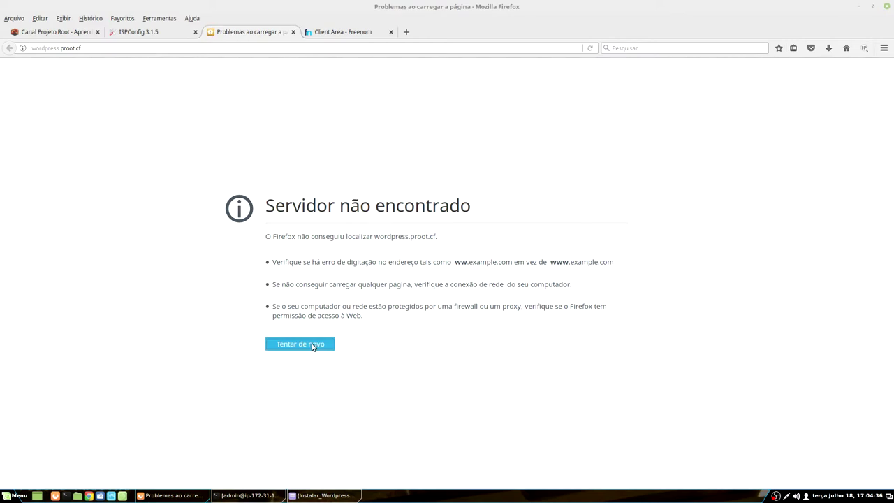
pyautogui.click(313, 346)
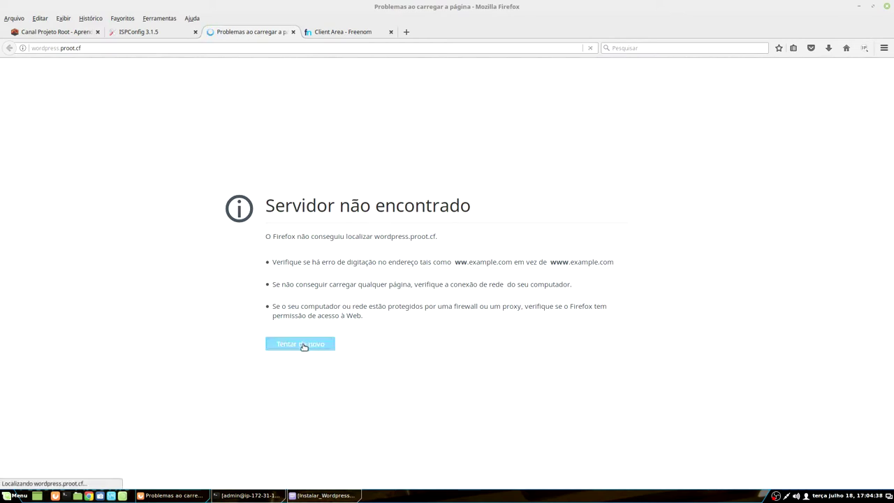
pyautogui.click(303, 346)
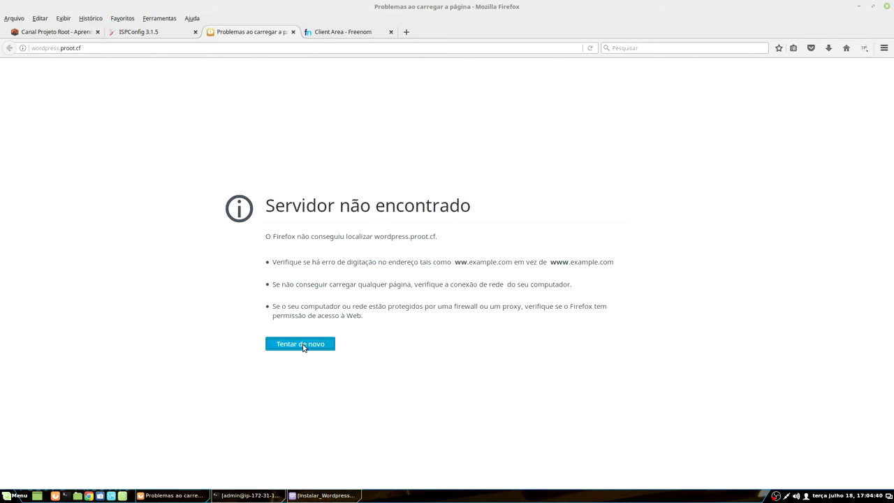
pyautogui.click(303, 345)
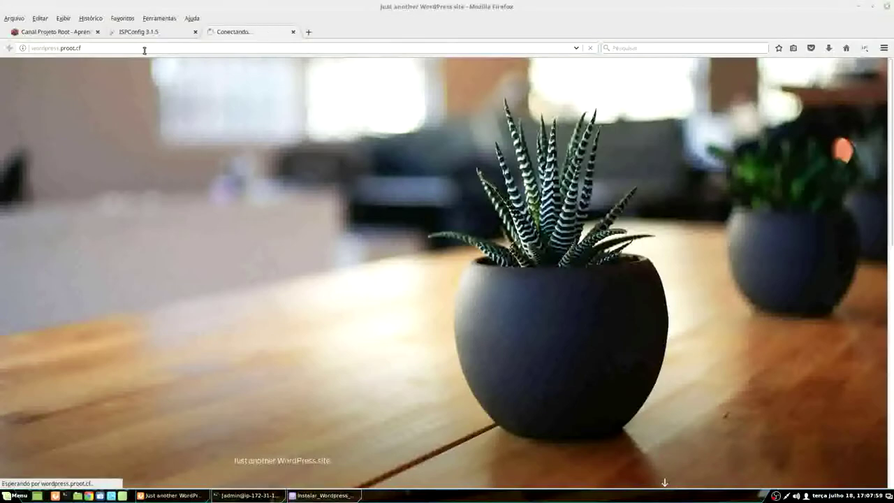
# Step: Append /wp-admin to the wordpress.proot.cf address and load the admin login page
pyautogui.scroll(-3, 232, 284)
pyautogui.scroll(-5, 232, 279)
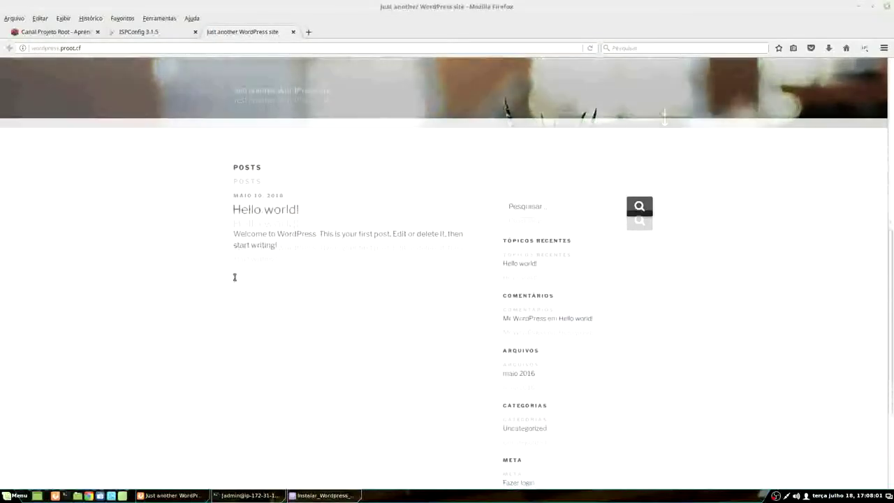
pyautogui.scroll(8, 393, 294)
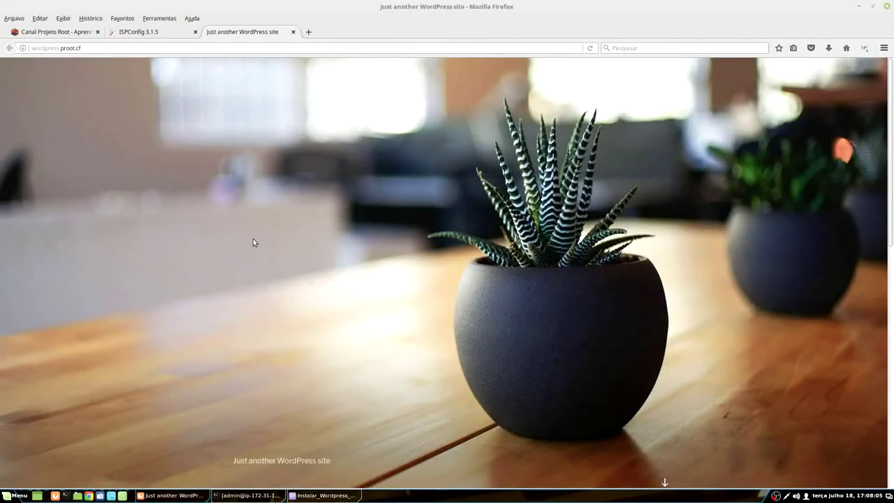
pyautogui.click(101, 49)
pyautogui.write('/wp')
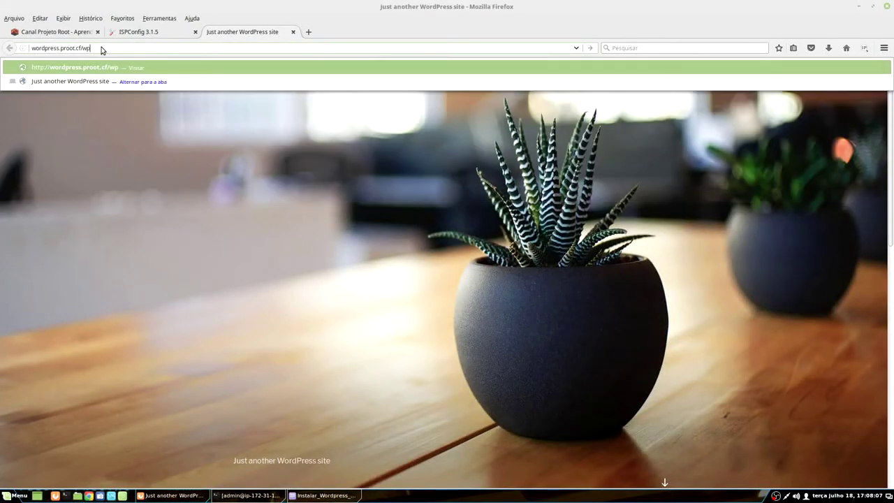
pyautogui.write('-admin')
pyautogui.press('Return')
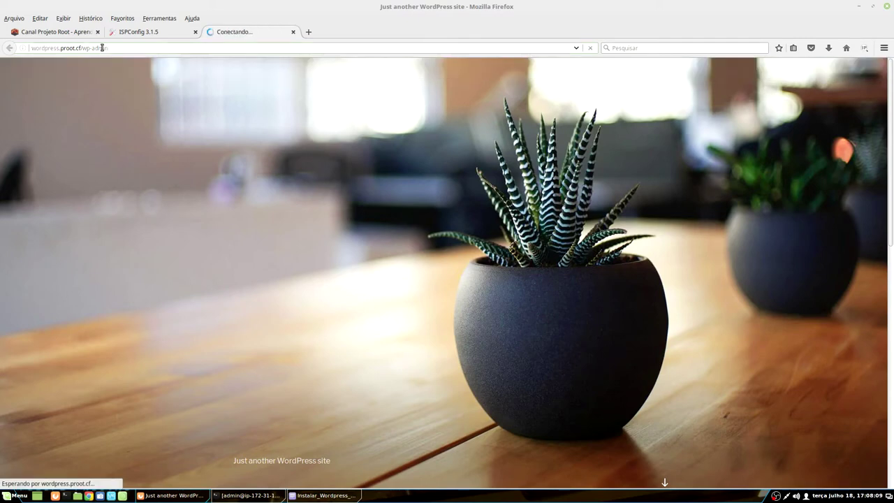
# Step: Log in as admin with the account password, declining to save the credentials
pyautogui.click(415, 209)
pyautogui.write('admin')
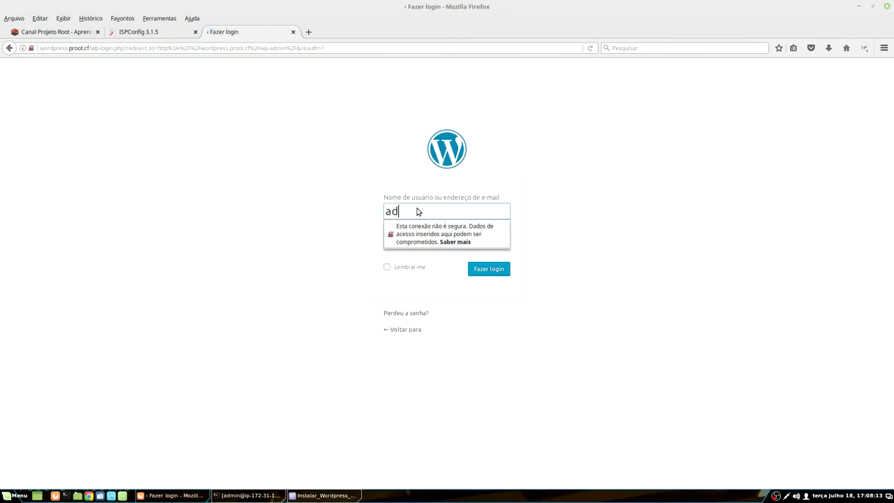
pyautogui.press('Tab')
pyautogui.write('admin')
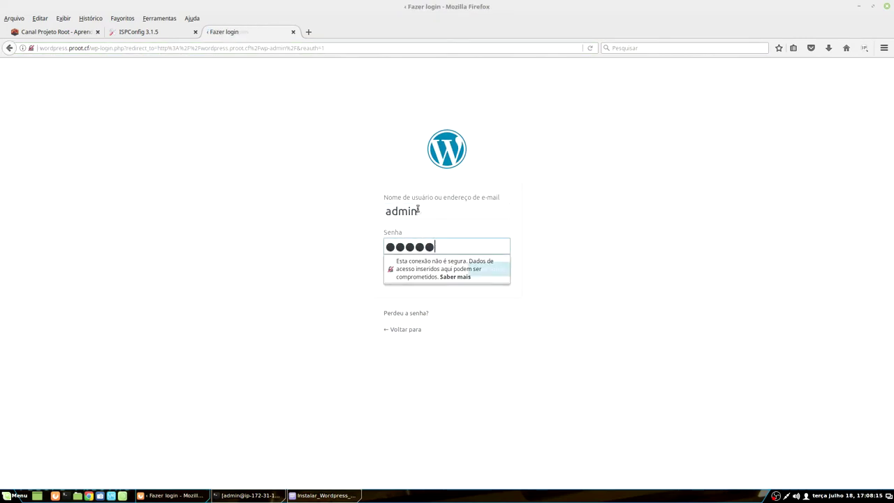
pyautogui.press('Return')
pyautogui.click(69, 151)
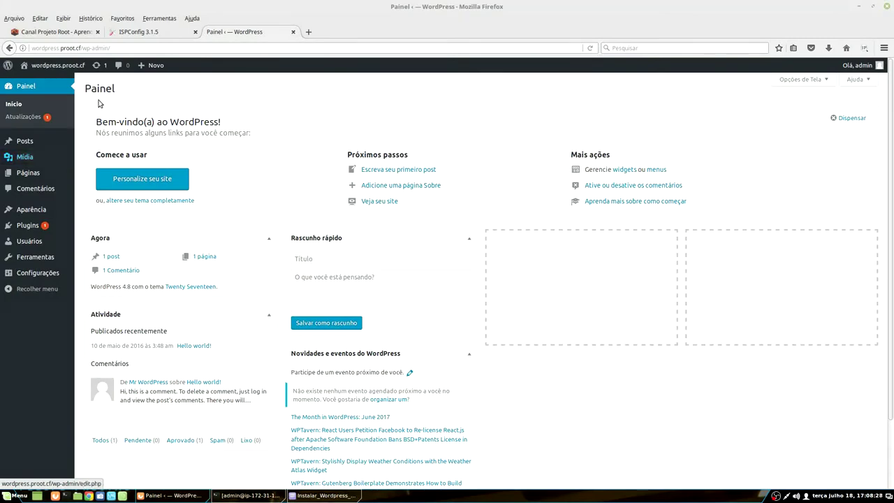
pyautogui.hotkey('ctrl', 'pageup')
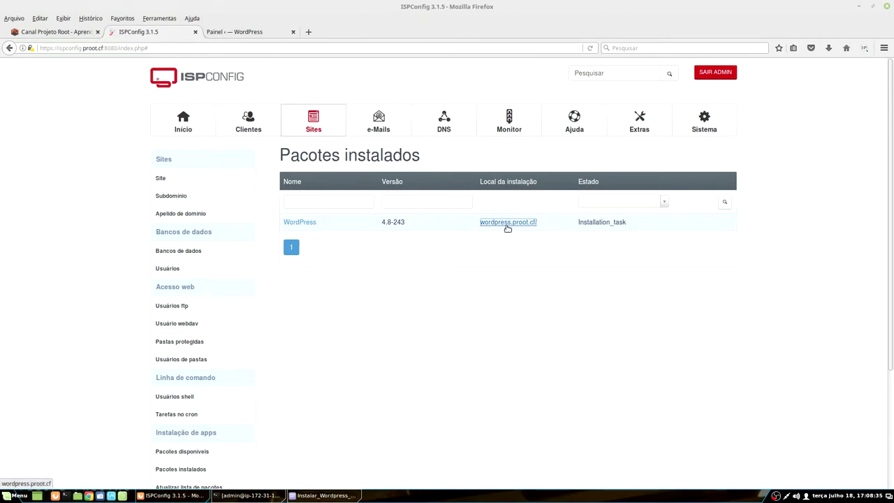
# Step: Open Freenom's My Domains list in a new tab, select proot.ml, and return to the WordPress dashboard
pyautogui.click(308, 32)
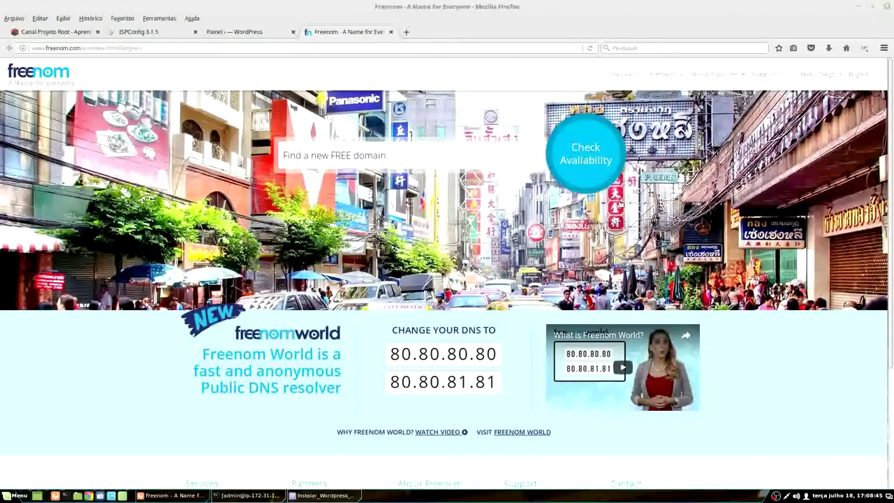
pyautogui.moveTo(632, 74)
pyautogui.click(628, 125)
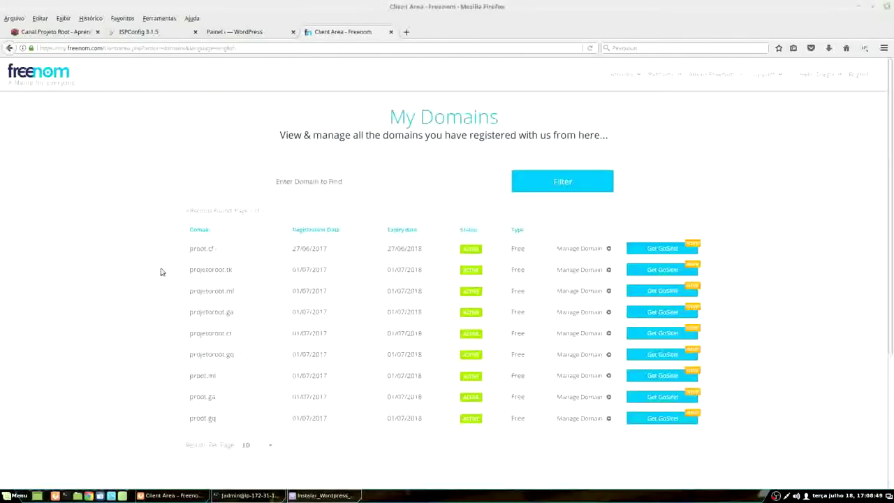
pyautogui.tripleClick(197, 381)
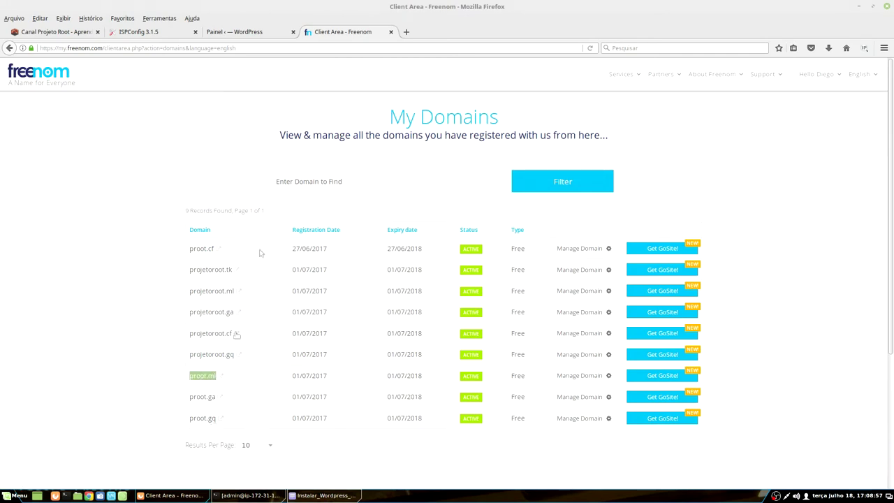
pyautogui.click(241, 32)
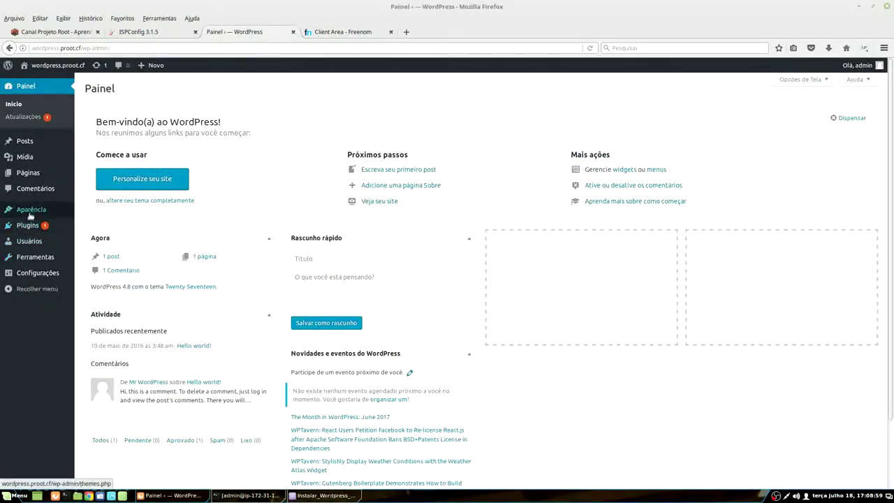
# Step: Activate the Twenty Sixteen theme from Aparência > Temas
pyautogui.moveTo(31, 209)
pyautogui.click(87, 214)
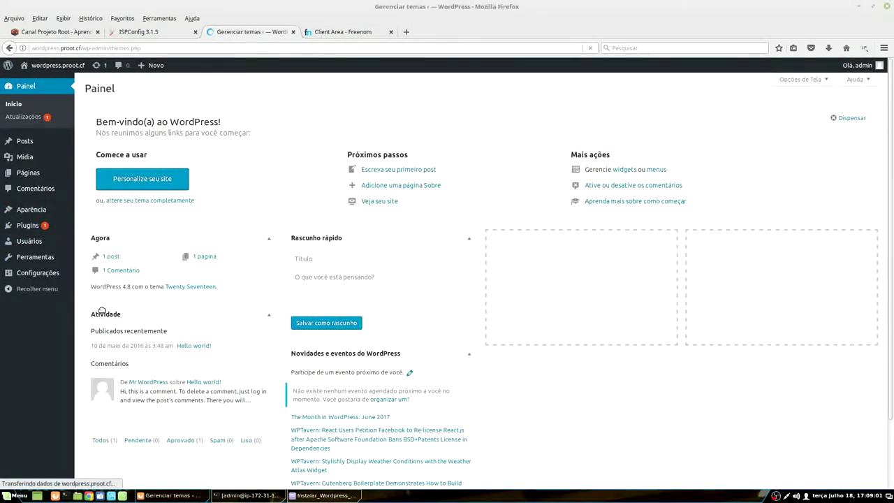
pyautogui.moveTo(598, 205)
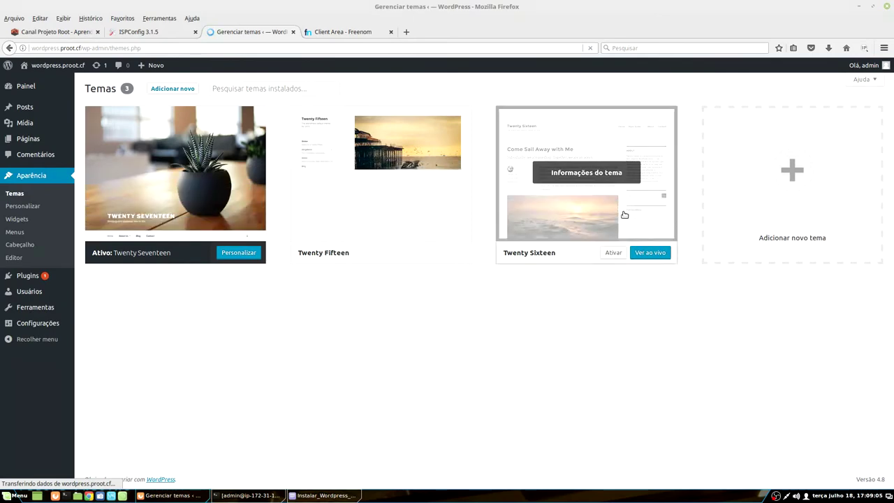
pyautogui.click(624, 213)
pyautogui.click(461, 464)
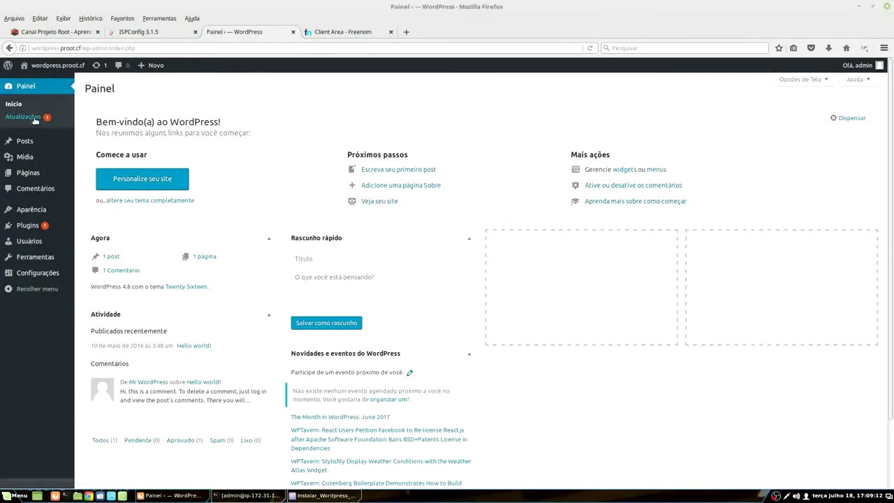
# Step: View the restyled public site, then return to Freenom's My Domains list
pyautogui.click(44, 66)
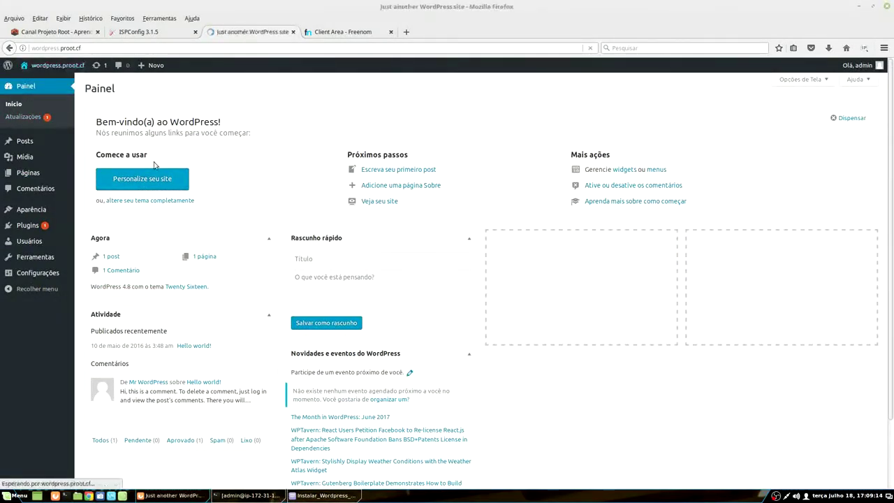
pyautogui.scroll(-5, 329, 361)
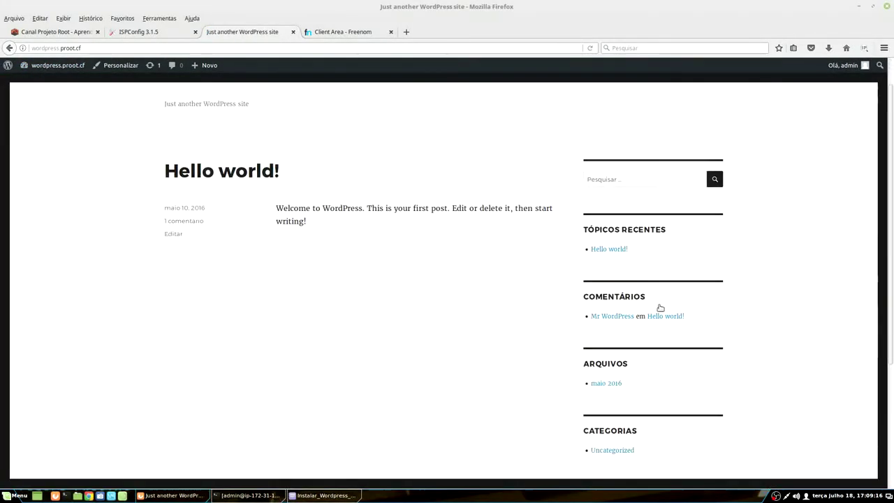
pyautogui.scroll(4, 329, 362)
pyautogui.scroll(1, 329, 362)
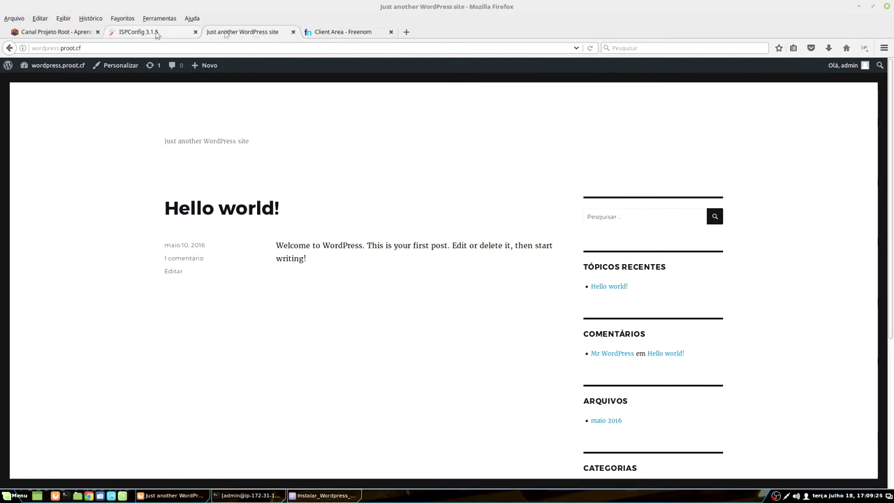
pyautogui.click(348, 35)
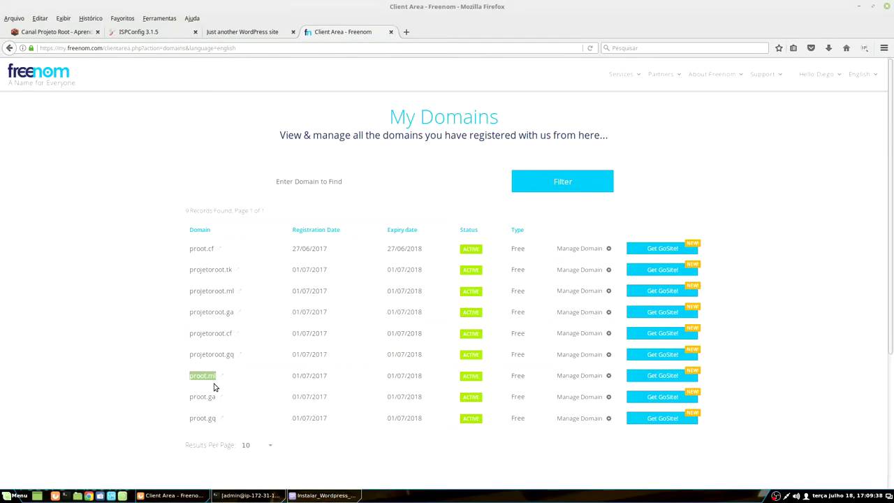
pyautogui.click(323, 495)
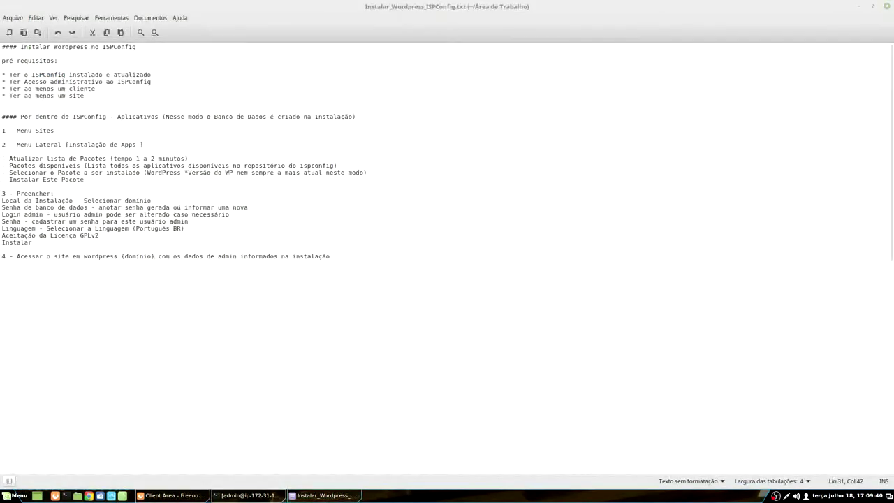
pyautogui.scroll(-3, 122, 366)
pyautogui.scroll(-5, 122, 367)
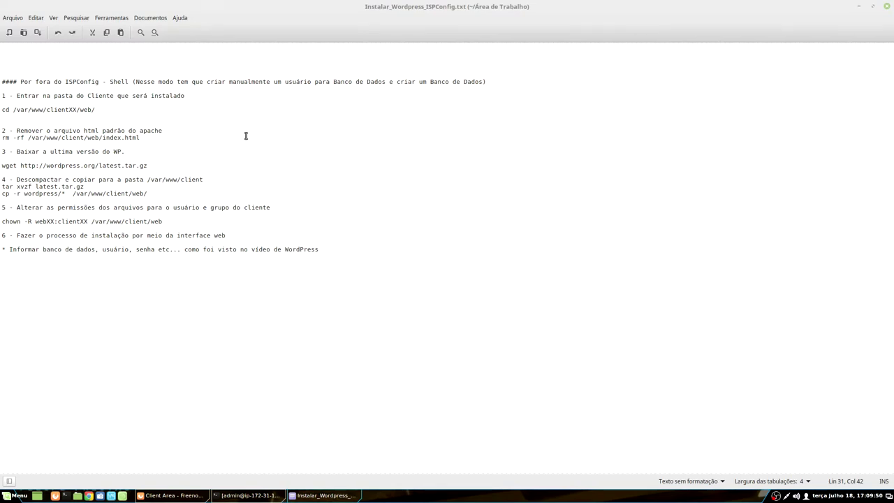
pyautogui.click(314, 495)
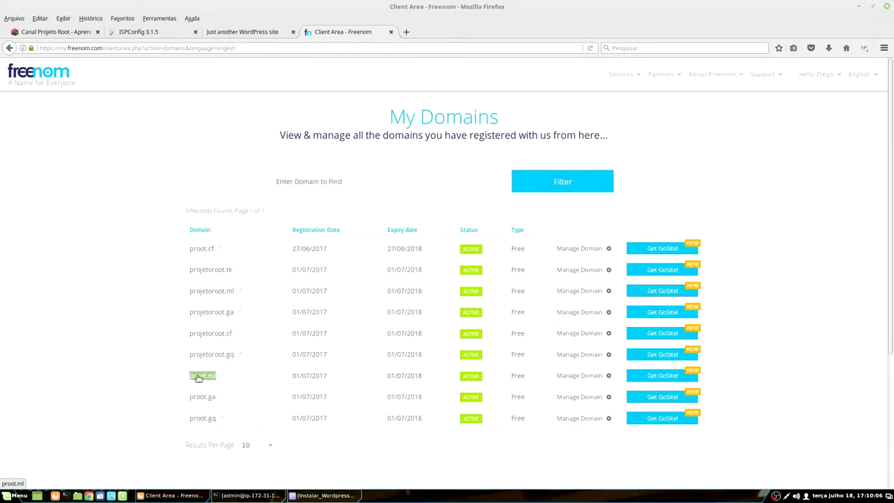
# Step: Save a root A record for proot.ml targeting 54.193.21.112
pyautogui.click(598, 377)
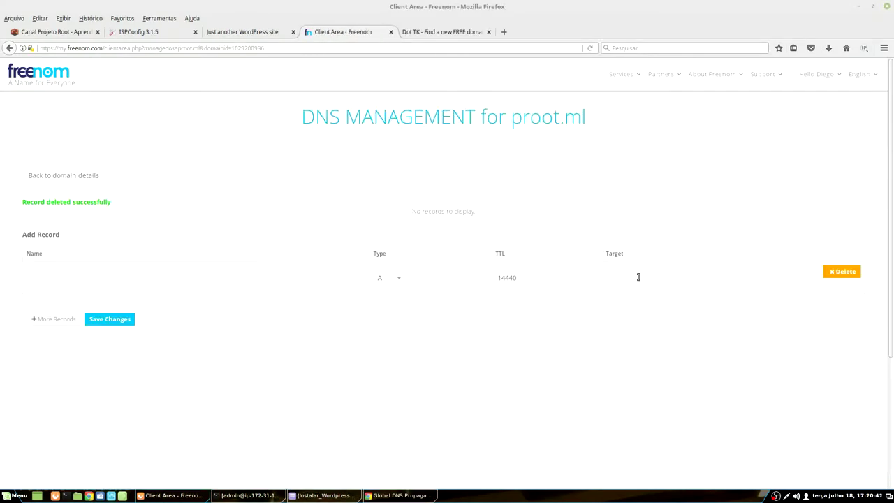
pyautogui.click(638, 277)
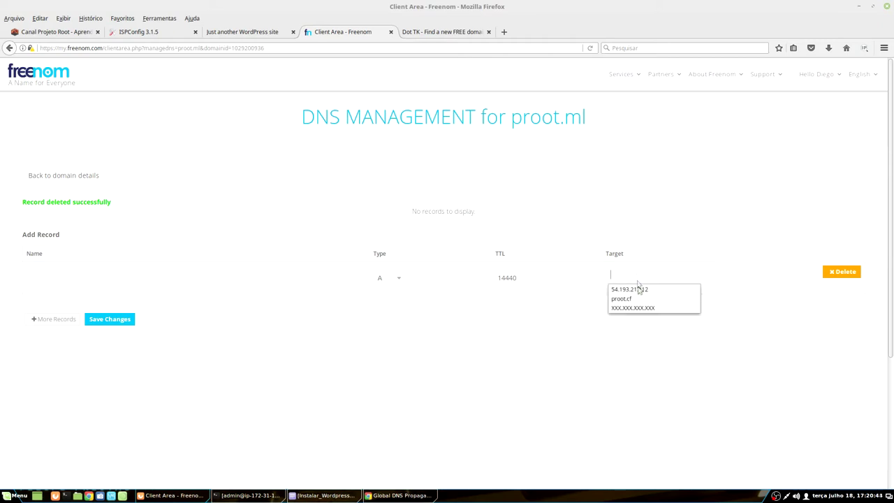
pyautogui.click(643, 281)
pyautogui.click(629, 289)
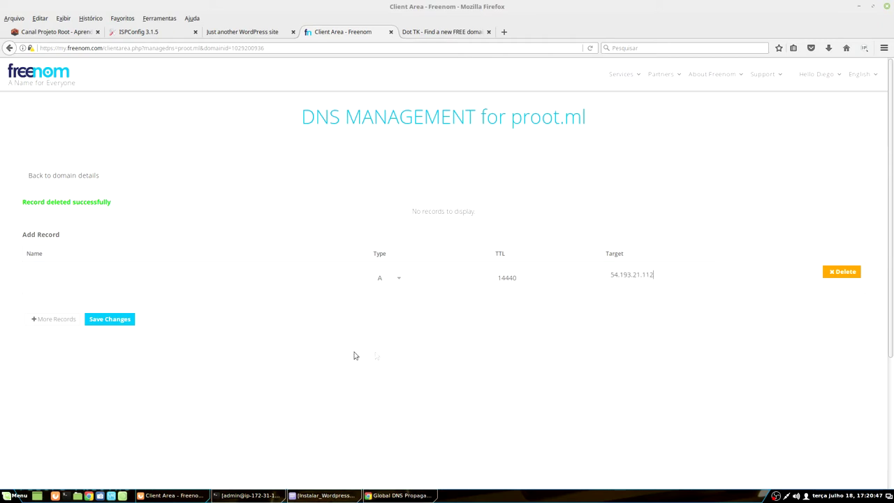
pyautogui.click(98, 321)
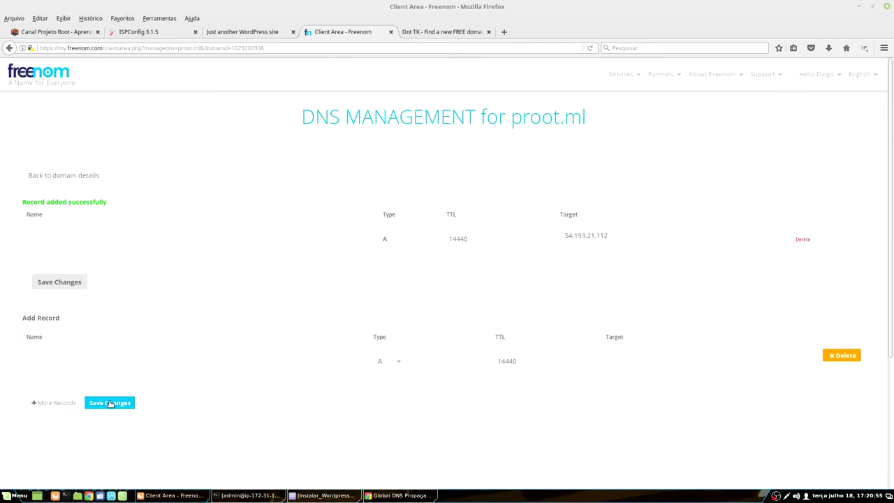
# Step: Add and save a 'wordpress' A record also targeting 54.193.21.112
pyautogui.click(86, 364)
pyautogui.click(72, 376)
pyautogui.click(639, 357)
pyautogui.click(628, 370)
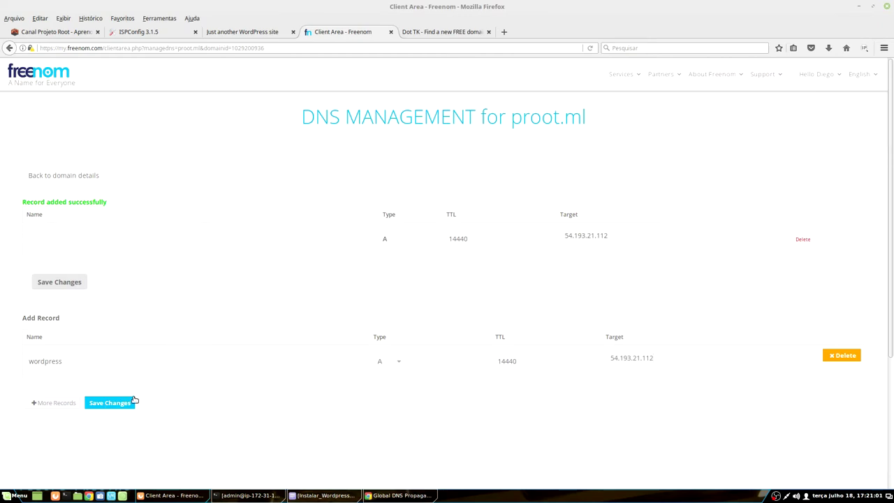
pyautogui.click(109, 403)
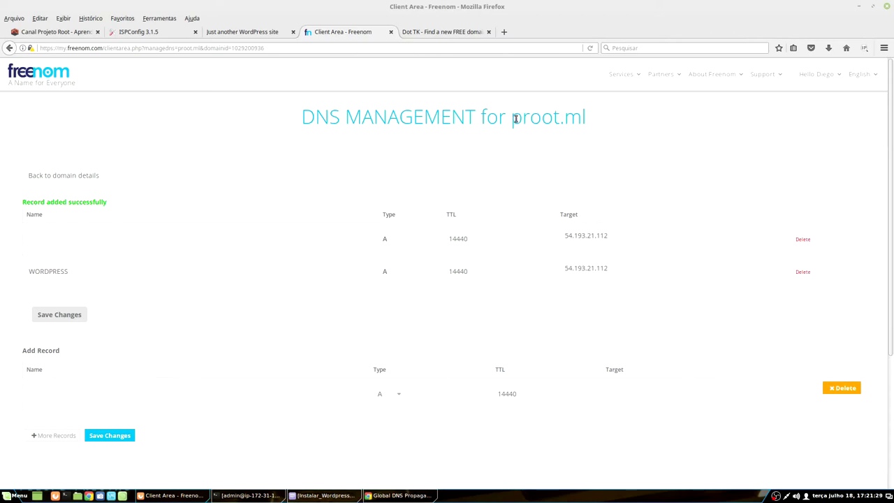
# Step: Highlight proot.ml, the root record's IP and the WORDPRESS record name to verify them
pyautogui.moveTo(514, 118); pyautogui.dragTo(586, 121)
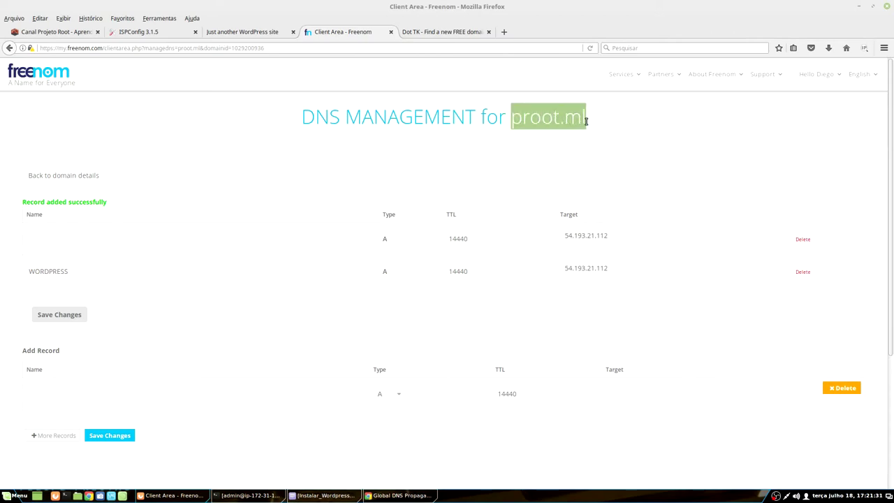
pyautogui.moveTo(565, 235); pyautogui.dragTo(615, 235)
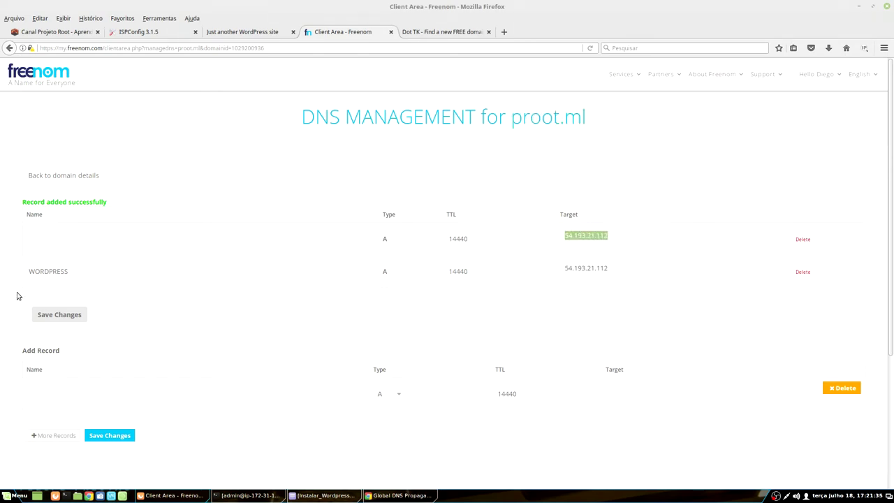
pyautogui.moveTo(32, 272); pyautogui.dragTo(230, 292)
pyautogui.click(57, 271)
pyautogui.doubleClick(58, 271)
pyautogui.moveTo(511, 114); pyautogui.dragTo(592, 123)
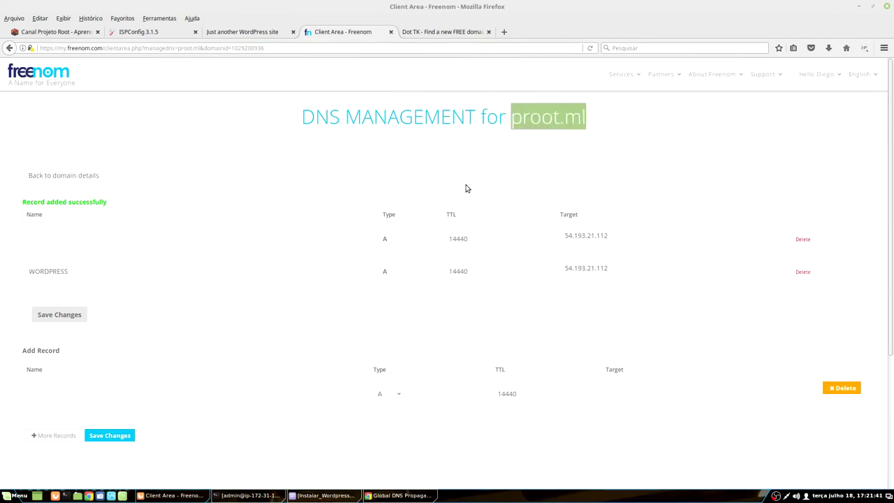
pyautogui.click(530, 126)
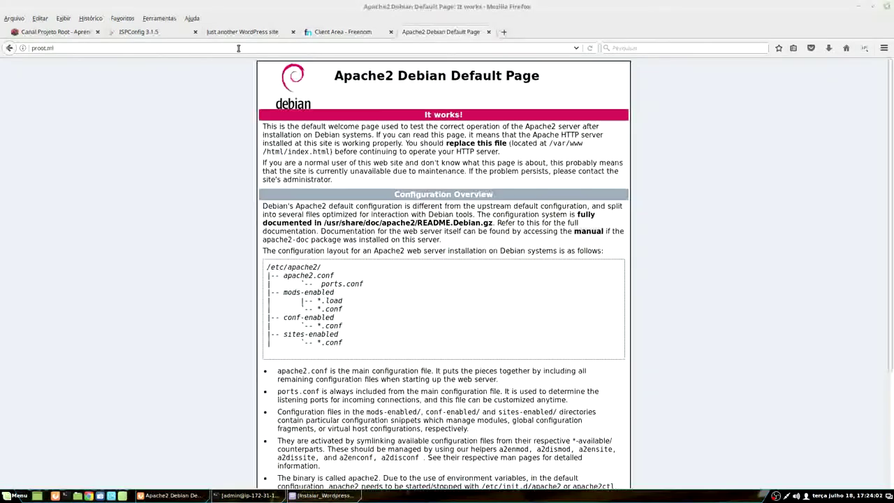
# Step: Load proot.ml, which shows the Apache default page, then try wordpress.proot.ml, which lands on Dot TK
pyautogui.click(238, 49)
pyautogui.press('Return')
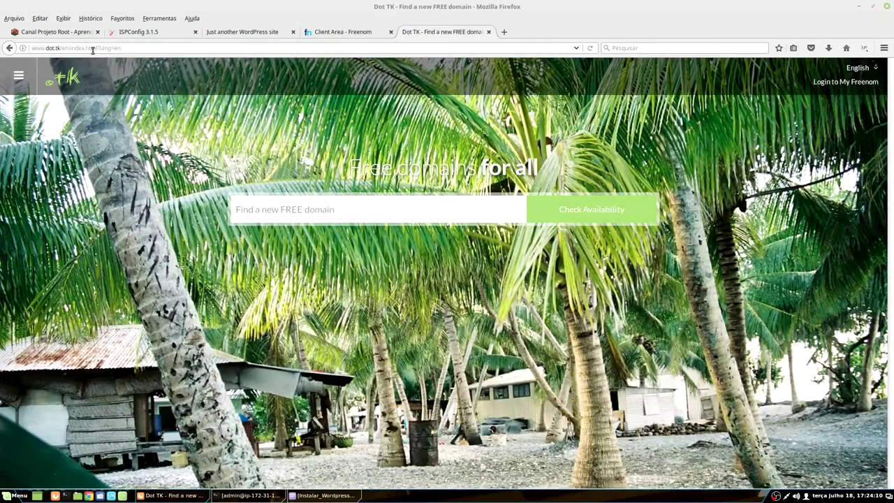
pyautogui.click(92, 51)
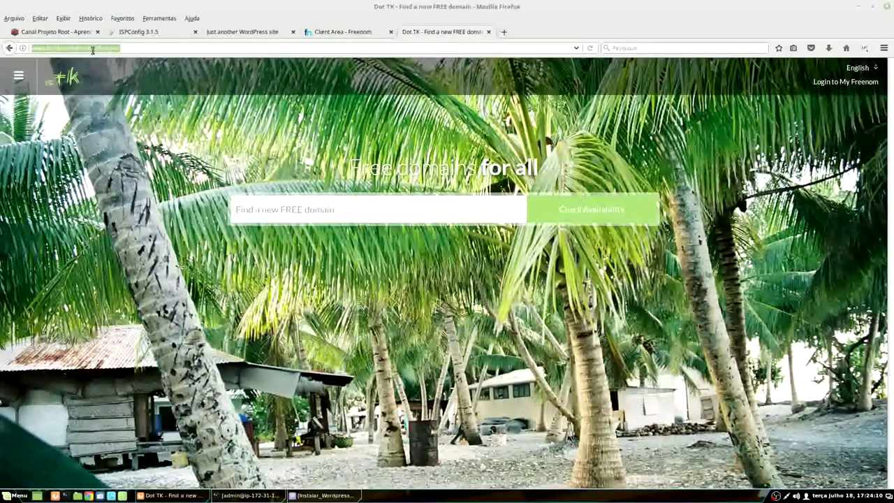
pyautogui.write('wordpress.proot.ml/')
pyautogui.press('Return')
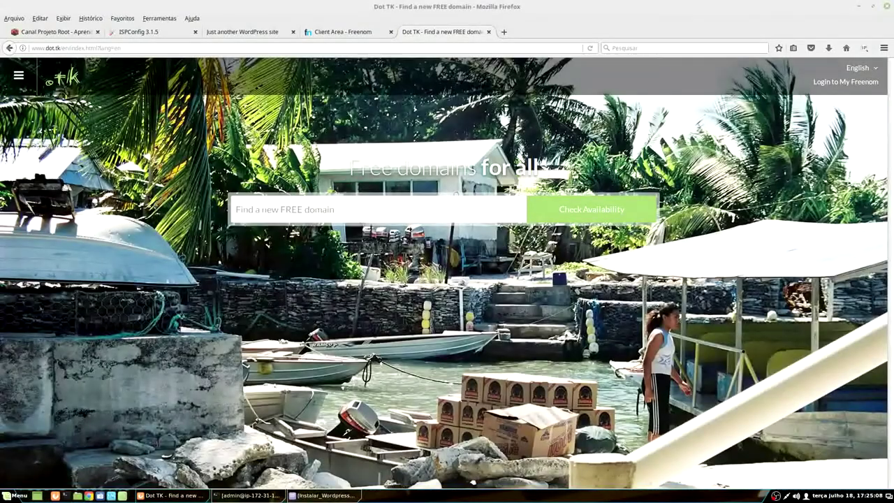
# Step: In ISPConfig's Web Domain form, set Subdomínio automático to Não
pyautogui.click(147, 32)
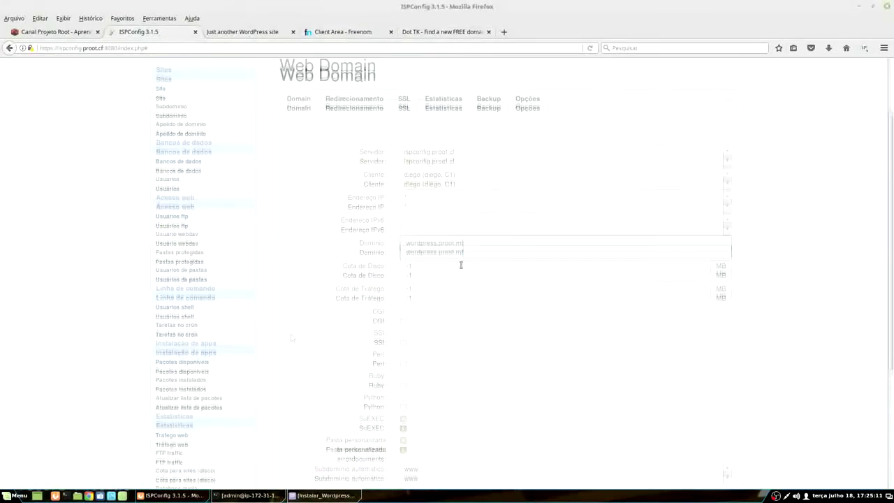
pyautogui.scroll(-3, 449, 80)
pyautogui.scroll(3, 443, 184)
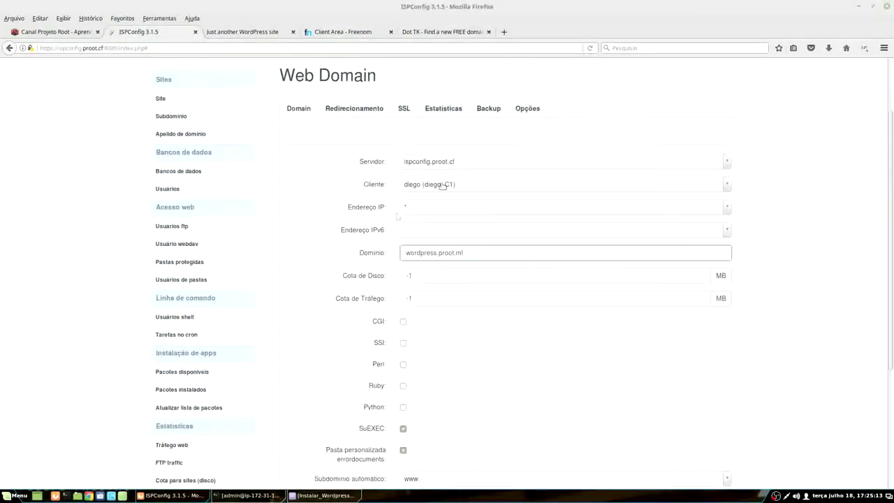
pyautogui.scroll(-2, 334, 133)
pyautogui.scroll(-2, 373, 109)
pyautogui.scroll(3, 433, 199)
pyautogui.scroll(-4, 479, 345)
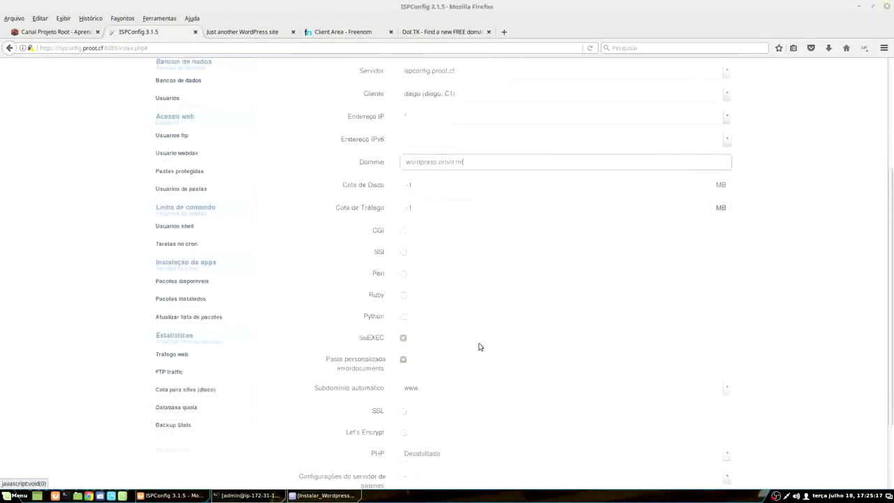
pyautogui.click(420, 291)
pyautogui.click(412, 321)
# Step: Set PHP to PHP-FPM with version 7.0 and save the web domain
pyautogui.click(422, 361)
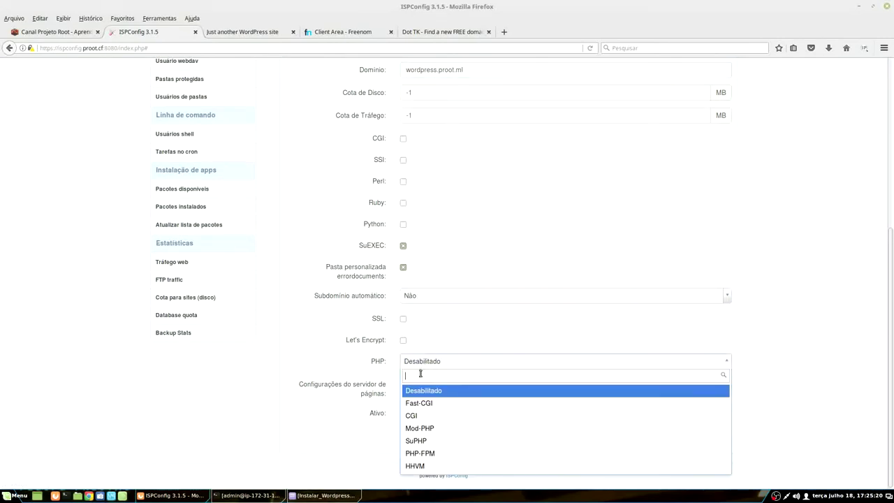
pyautogui.click(443, 453)
pyautogui.click(431, 392)
pyautogui.click(419, 425)
pyautogui.scroll(-1, 458, 380)
pyautogui.scroll(3, 459, 380)
pyautogui.scroll(5, 458, 380)
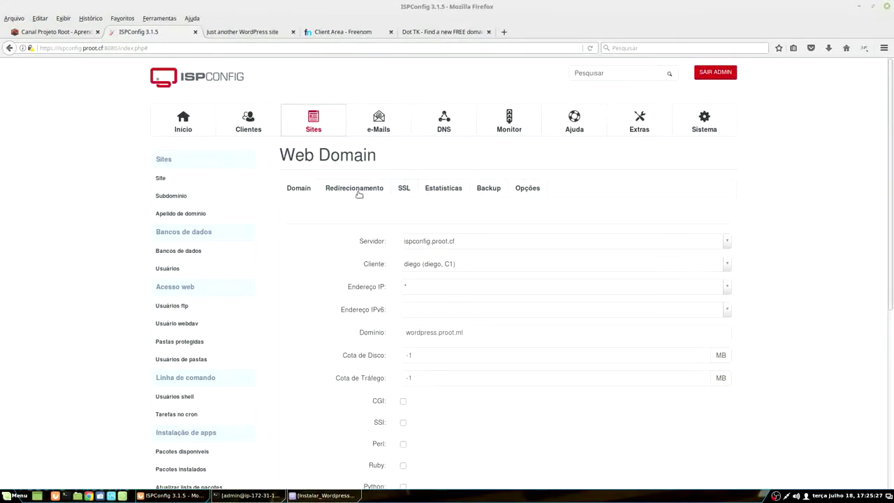
pyautogui.scroll(-7, 323, 339)
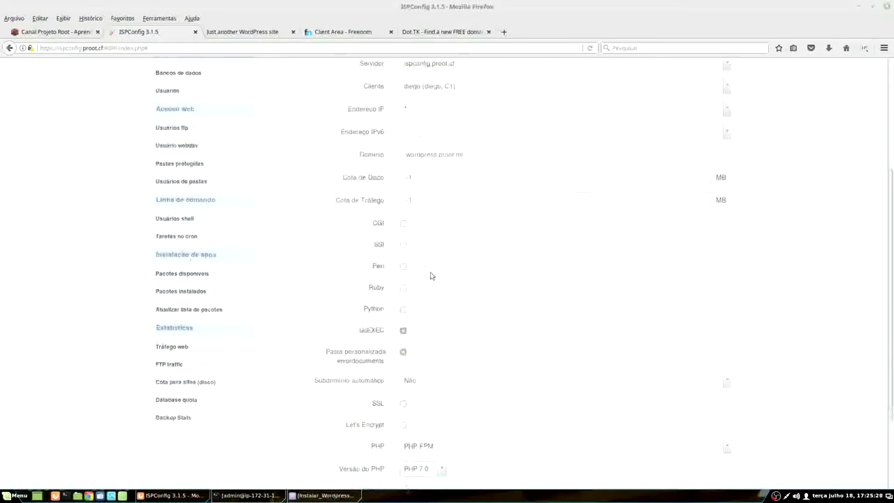
pyautogui.scroll(5, 438, 124)
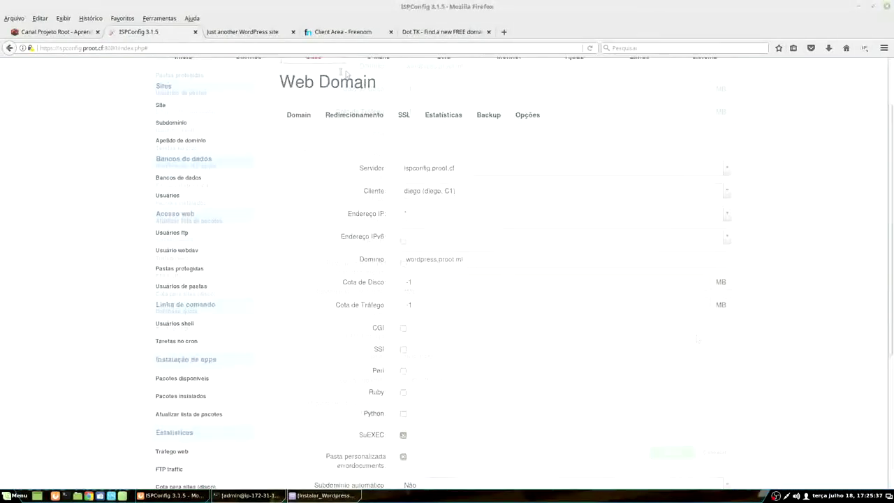
pyautogui.scroll(-2, 481, 259)
pyautogui.scroll(-2, 459, 211)
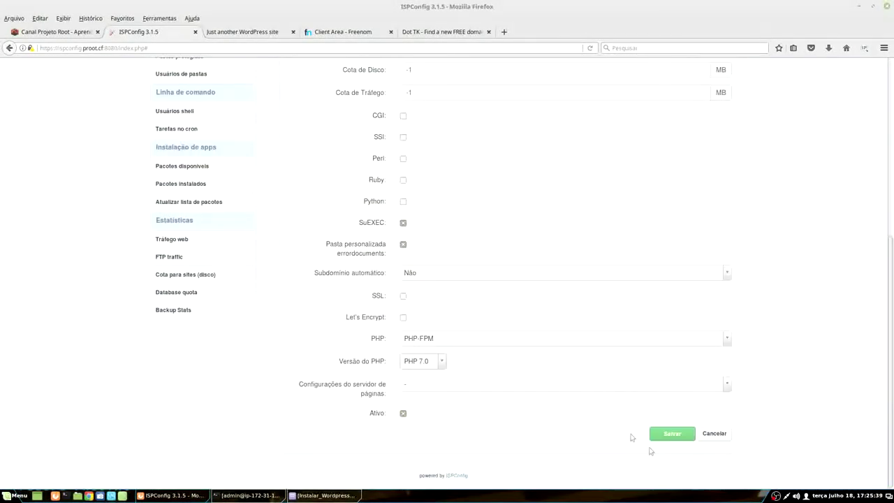
pyautogui.click(673, 440)
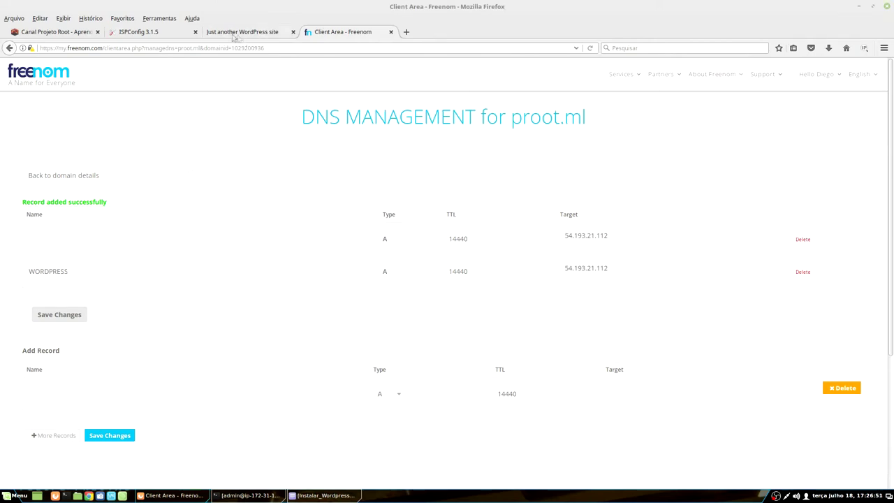
# Step: Briefly open and close the wordpress.proot.ml site link, close the Freenom DNS tab, and return to ISPConfig's Sites list
pyautogui.click(170, 36)
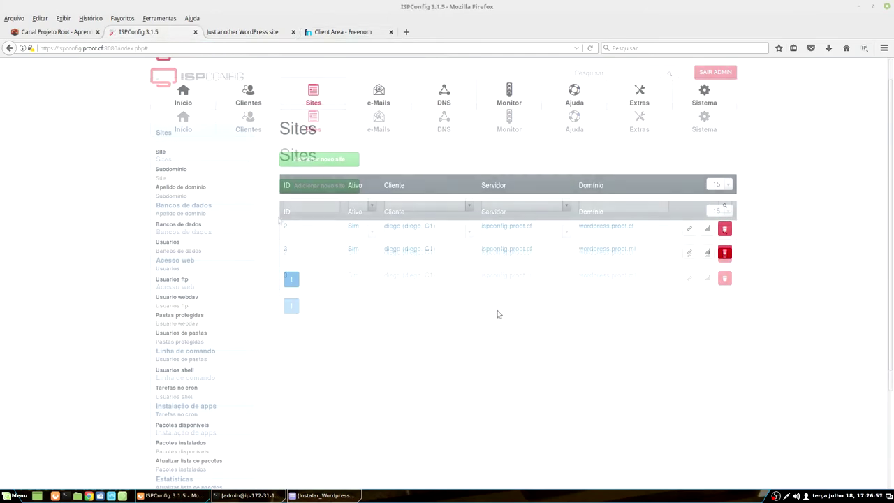
pyautogui.click(689, 251)
pyautogui.hotkey('ctrl', 'w')
pyautogui.click(242, 32)
pyautogui.click(335, 32)
pyautogui.click(391, 32)
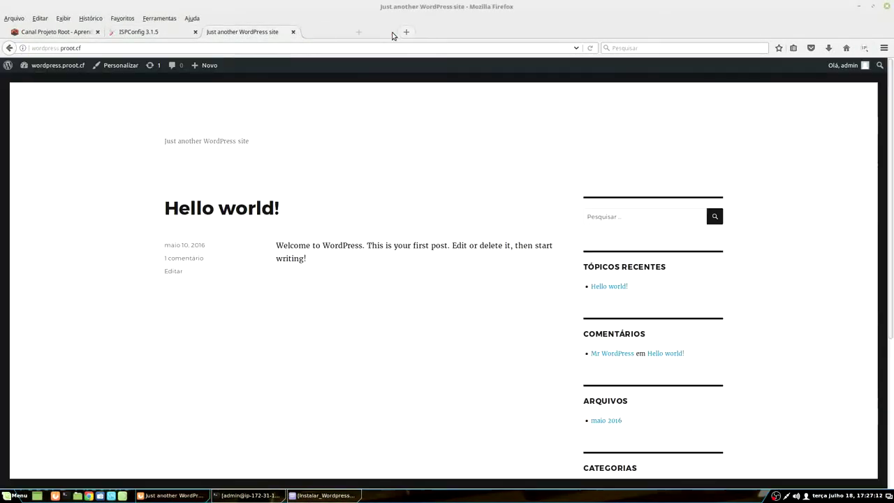
pyautogui.click(183, 35)
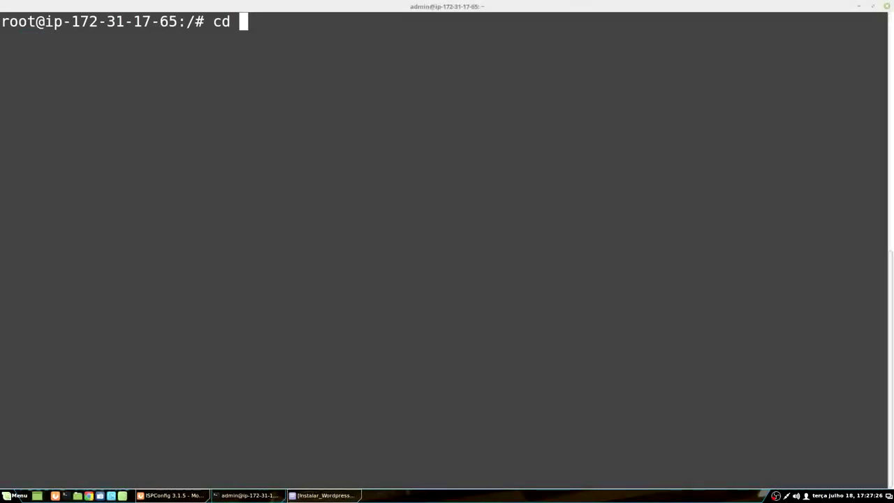
# Step: Enter /var/www/wordpress.proot.ml using Tab completion and list it with ls -lah
pyautogui.press('BackSpace')
pyautogui.press('BackSpace')
pyautogui.press('BackSpace')
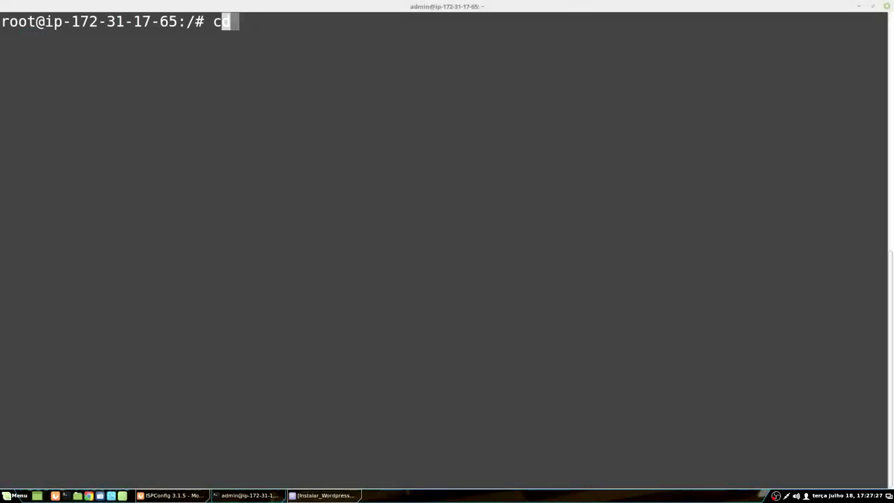
pyautogui.write('cd /var/www/')
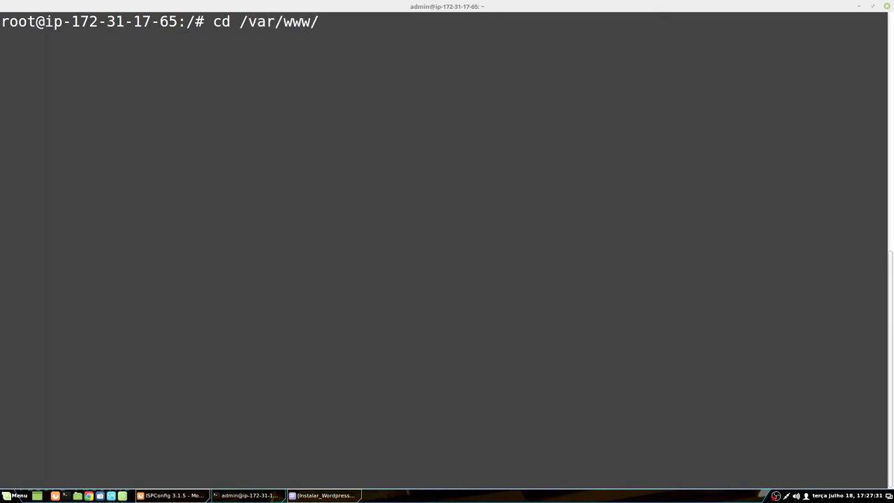
pyautogui.press('Tab')
pyautogui.press('Tab')
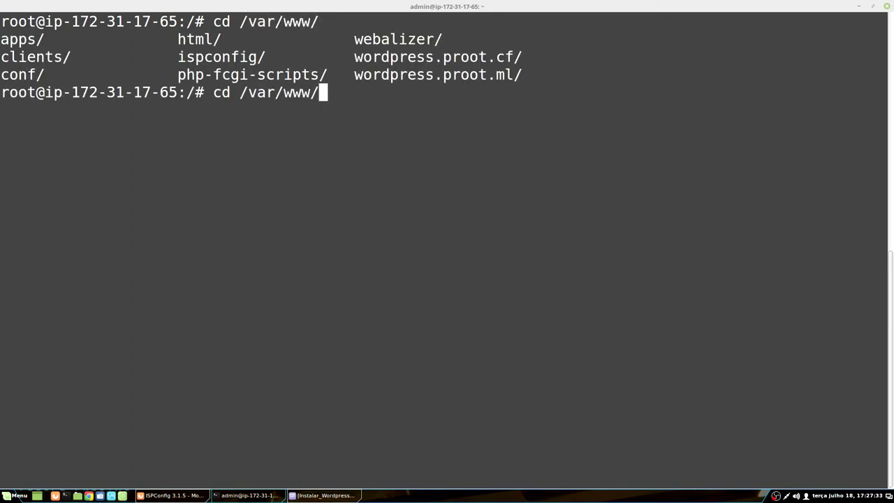
pyautogui.write('w')
pyautogui.press('Tab')
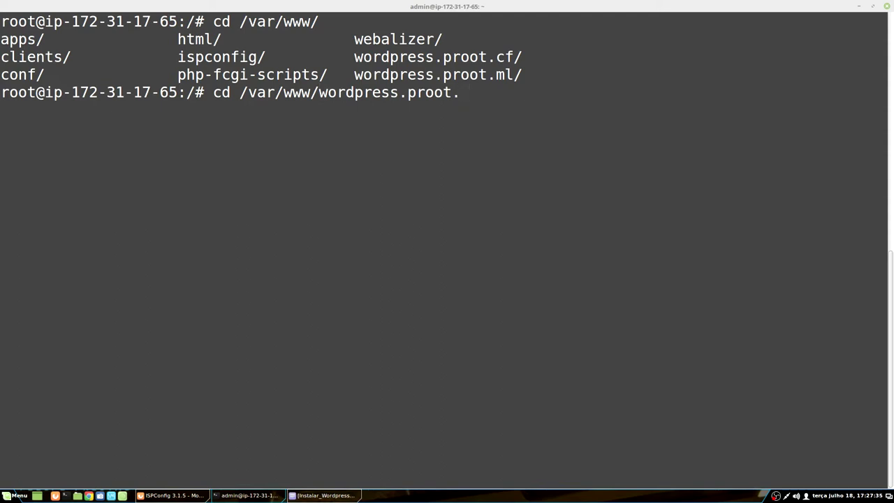
pyautogui.write('ml')
pyautogui.press('Return')
pyautogui.write('ls -lah')
pyautogui.press('Return')
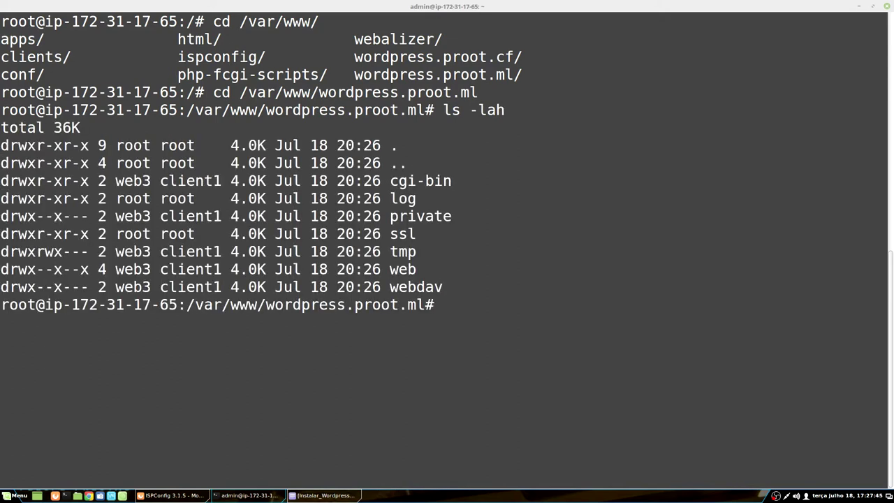
# Step: Move into the web subfolder and list its files and owners with ls -lah
pyautogui.write('cd web')
pyautogui.press('Return')
pyautogui.write('ls -lah')
pyautogui.press('Return')
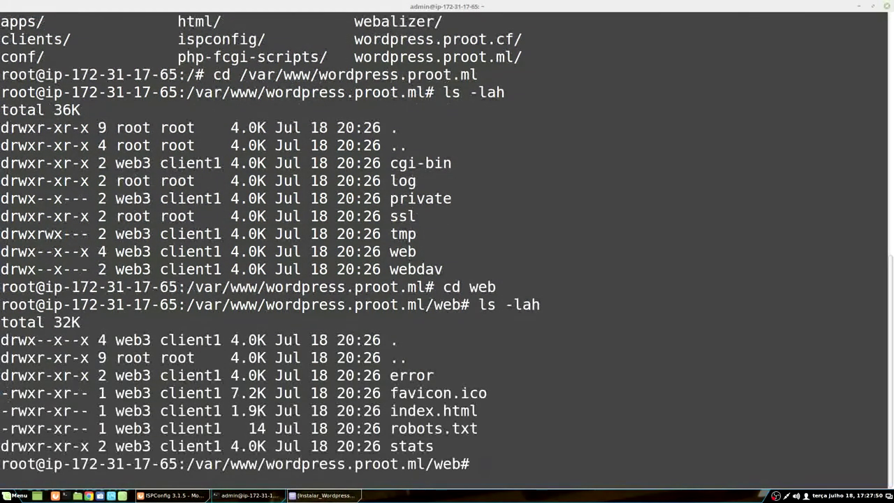
# Step: Highlight index.html and the clientXX placeholder in the notes' cleanup commands
pyautogui.click(323, 495)
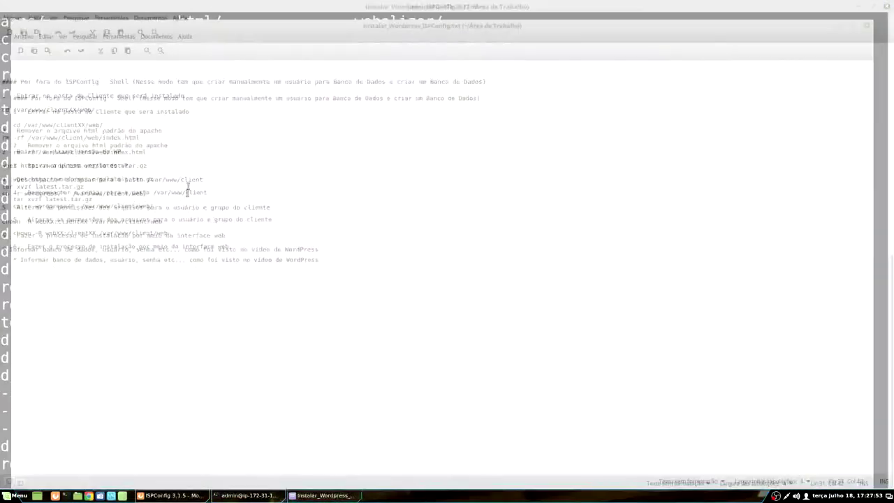
pyautogui.click(5, 137)
pyautogui.moveTo(102, 139); pyautogui.dragTo(142, 138)
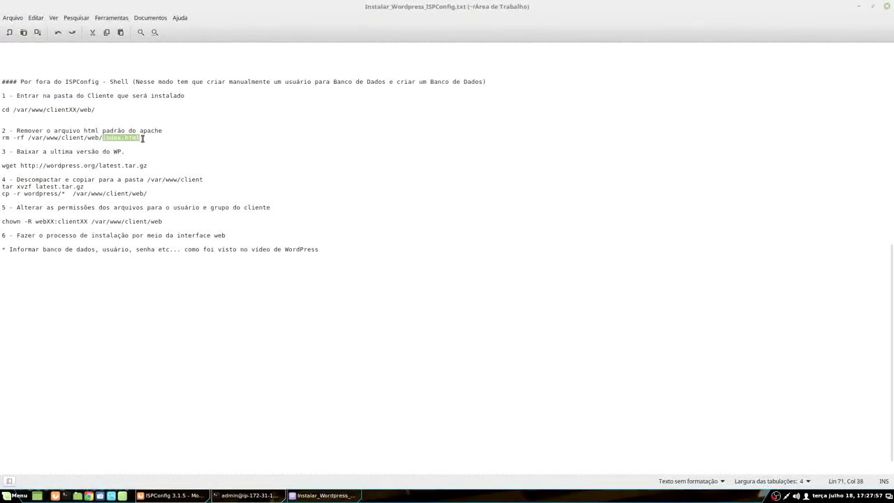
pyautogui.click(5, 109)
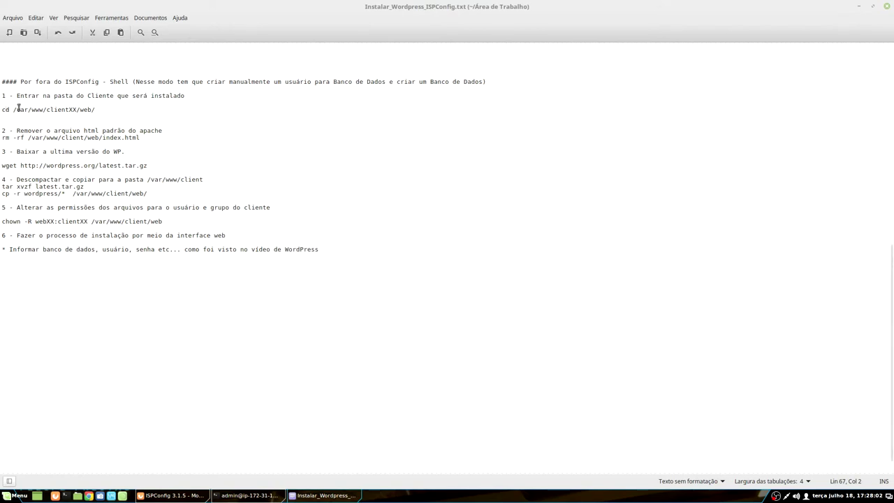
pyautogui.click(37, 110)
pyautogui.moveTo(46, 110); pyautogui.dragTo(77, 111)
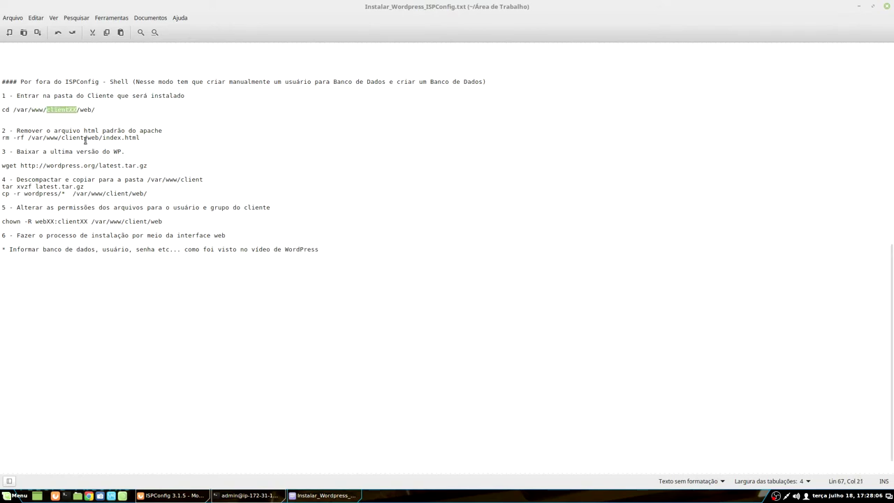
# Step: Check the terminal, then mark index.html in the notes' rm -rf line
pyautogui.click(248, 495)
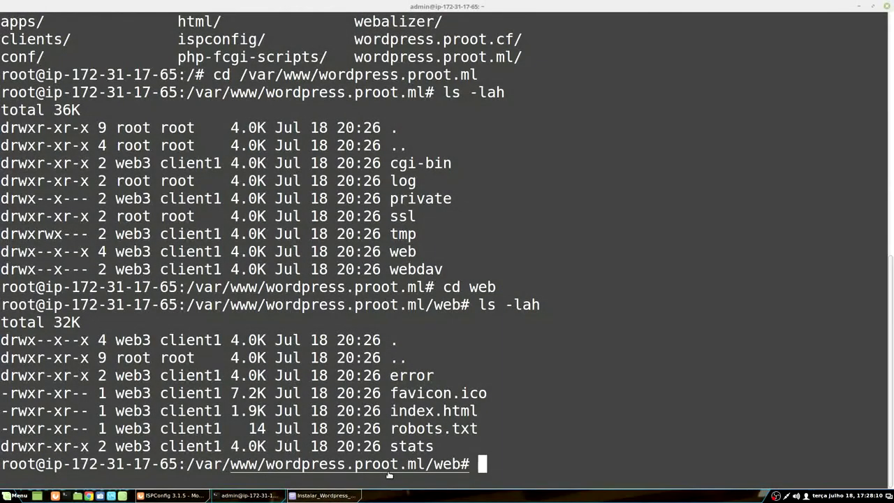
pyautogui.click(323, 495)
pyautogui.click(86, 110)
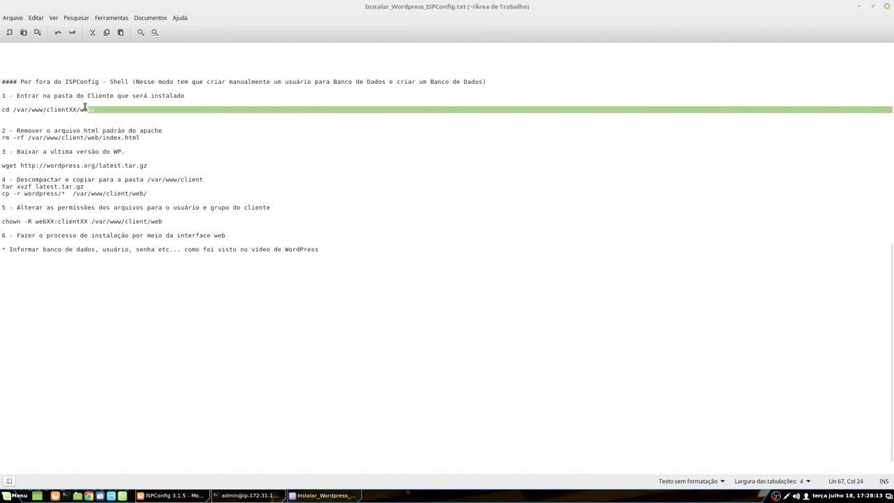
pyautogui.click(73, 131)
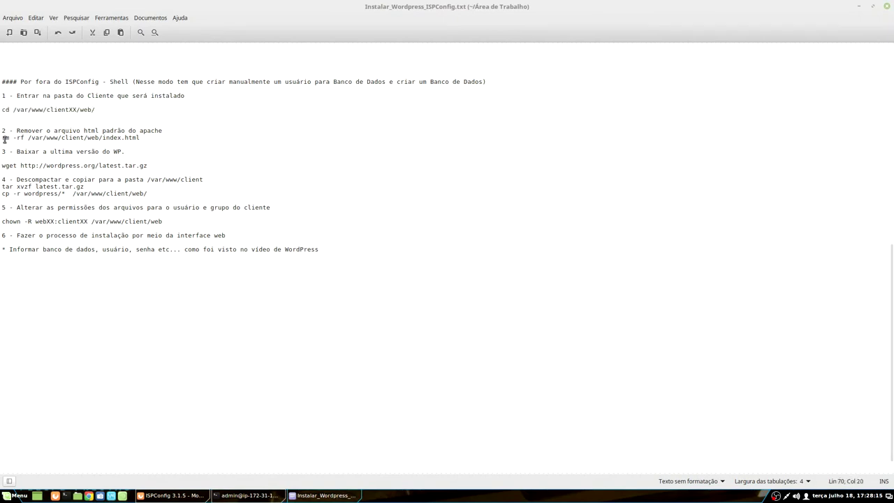
pyautogui.moveTo(114, 139); pyautogui.dragTo(138, 139)
# Step: Delete index.html from the web folder with rm -rf, then return to ISPConfig
pyautogui.click(248, 495)
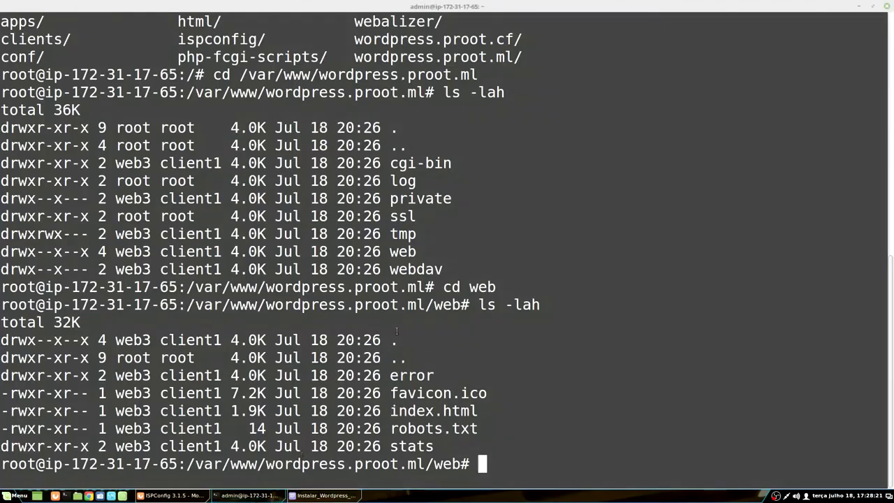
pyautogui.write('rm ')
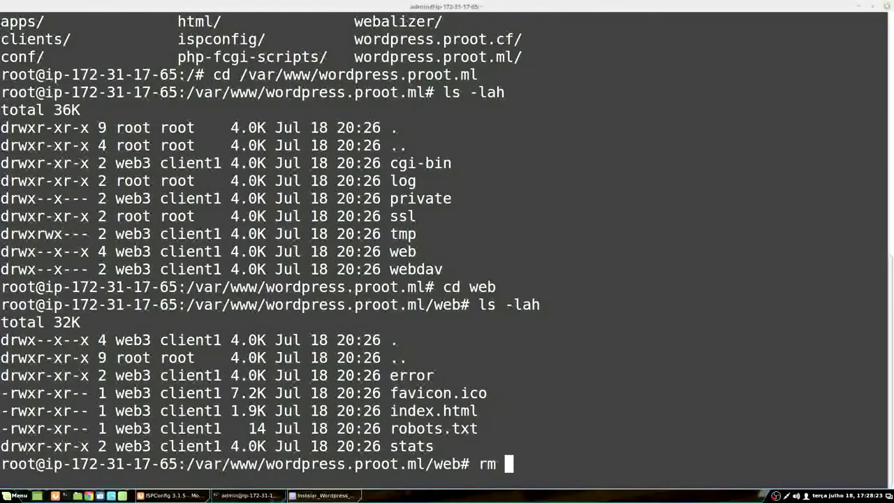
pyautogui.write('-rf i')
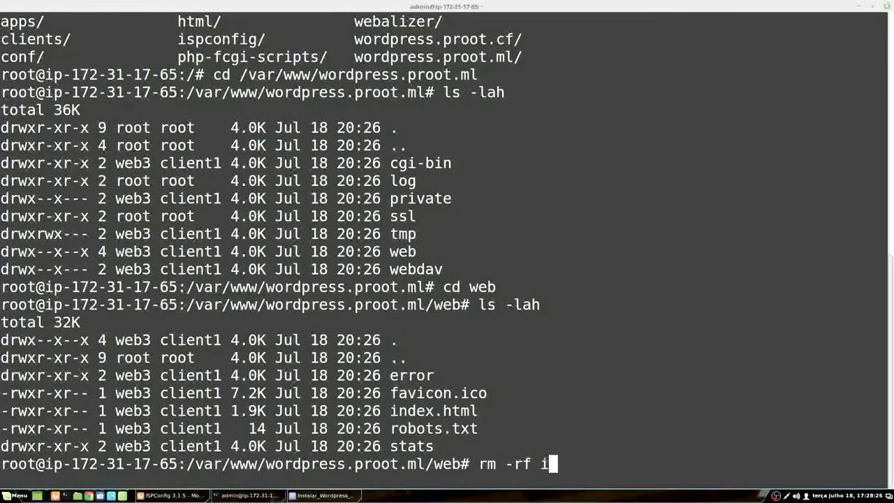
pyautogui.press('Tab')
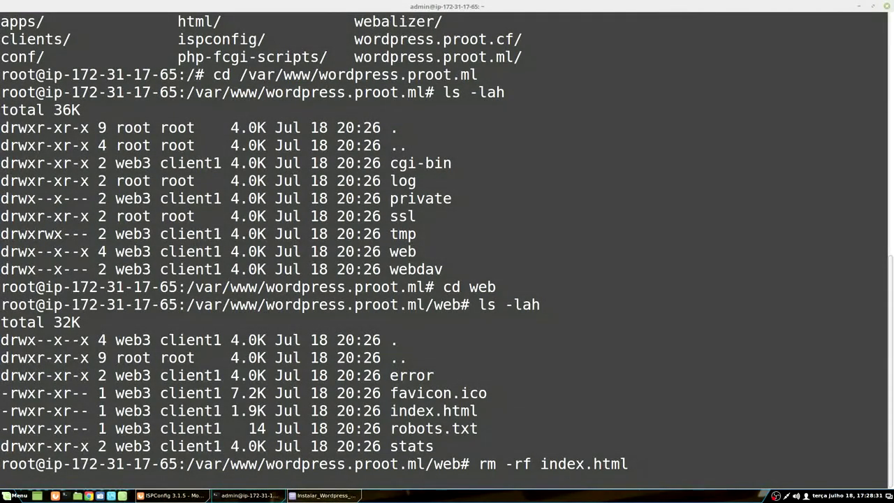
pyautogui.press('Return')
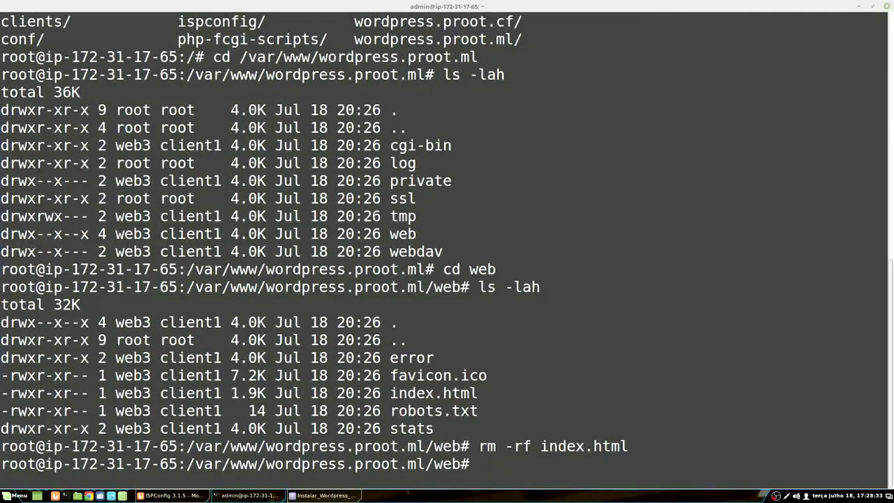
pyautogui.click(171, 495)
# Step: Copy the notes' wget line into Terminal and download WordPress's latest.tar.gz
pyautogui.click(323, 495)
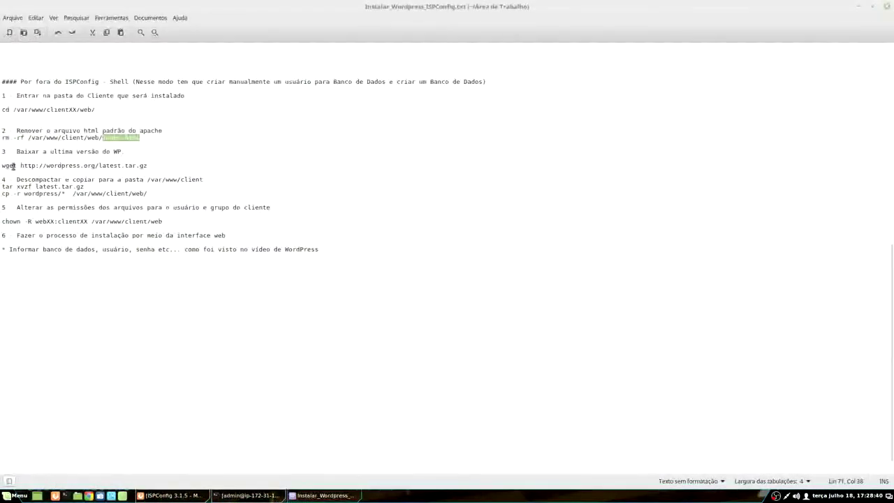
pyautogui.moveTo(3, 166); pyautogui.dragTo(155, 166)
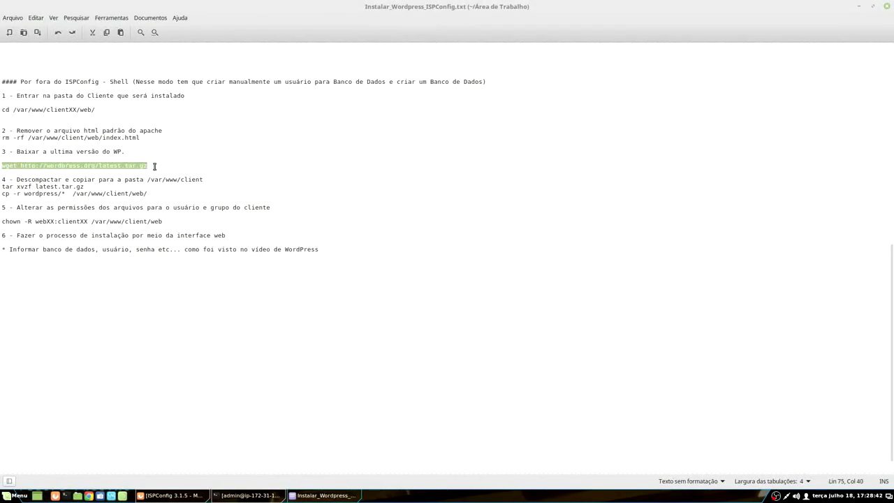
pyautogui.rightClick(136, 166)
pyautogui.click(207, 212)
pyautogui.click(268, 489)
pyautogui.rightClick(514, 297)
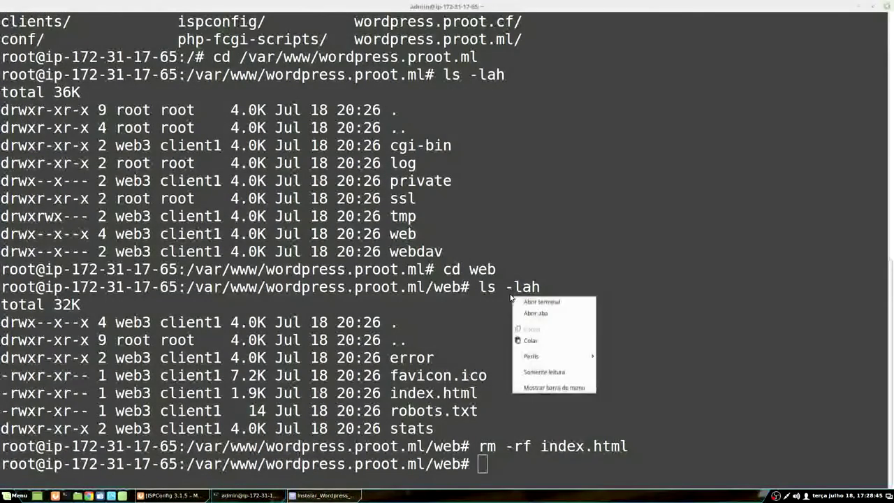
pyautogui.click(531, 342)
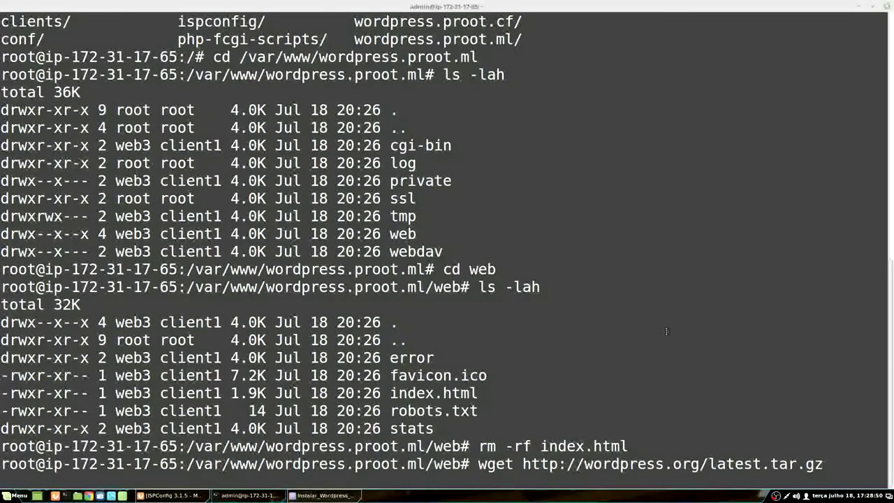
pyautogui.press('Return')
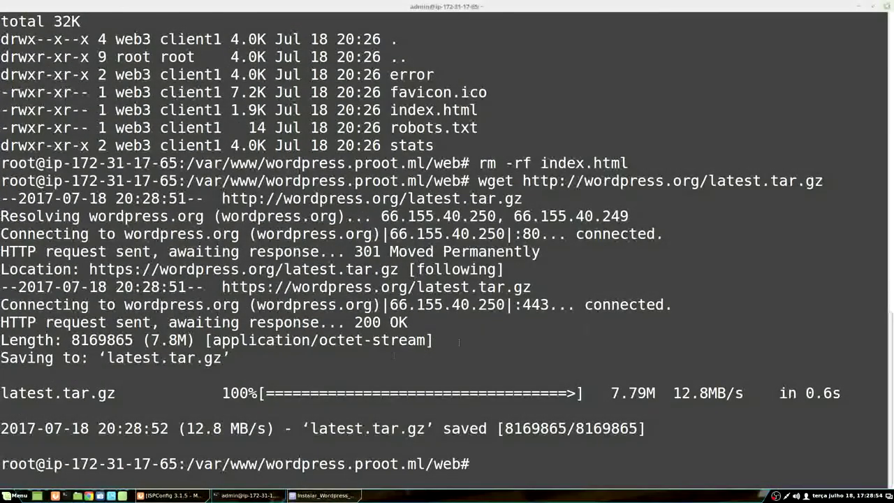
# Step: Paste the notes' tar xvzf latest.tar.gz command at the Terminal prompt
pyautogui.click(324, 495)
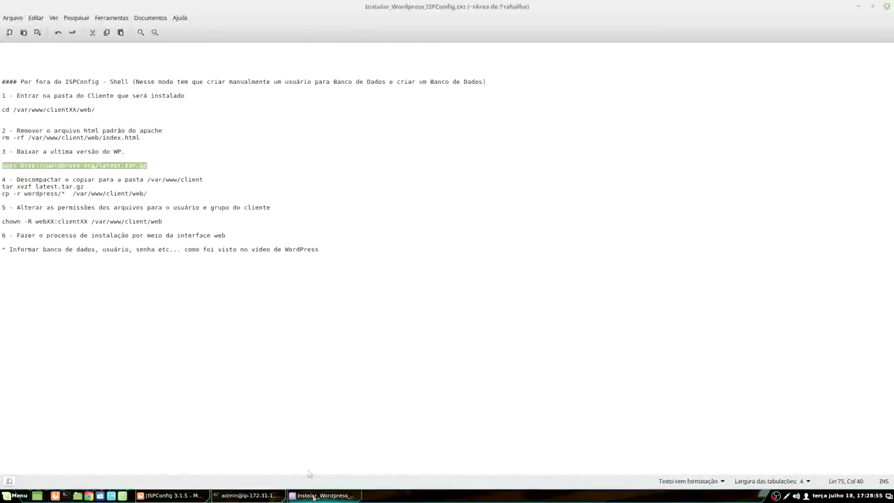
pyautogui.tripleClick(36, 187)
pyautogui.rightClick(38, 190)
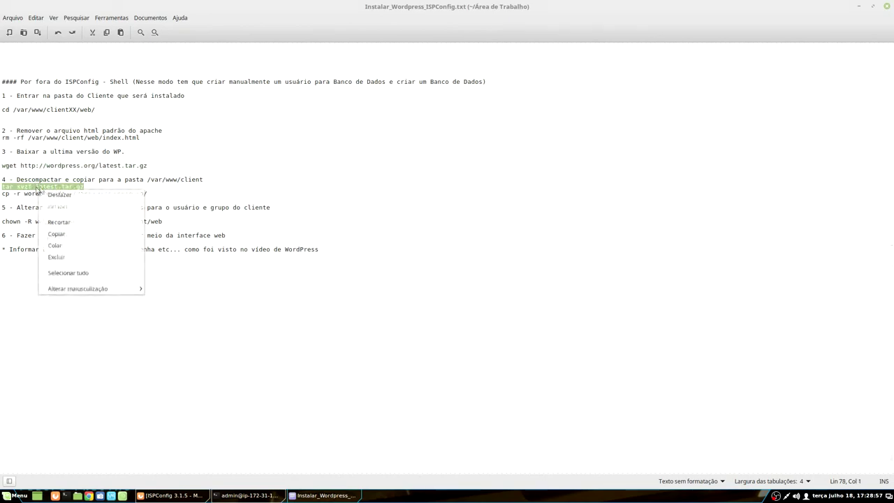
pyautogui.click(63, 236)
pyautogui.click(325, 495)
pyautogui.rightClick(337, 326)
pyautogui.click(347, 365)
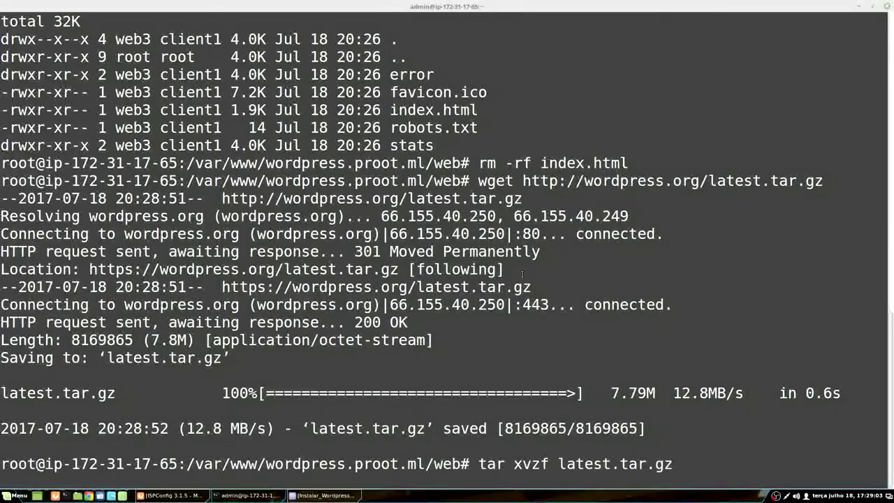
# Step: Extract latest.tar.gz and list the web folder contents
pyautogui.press('Return')
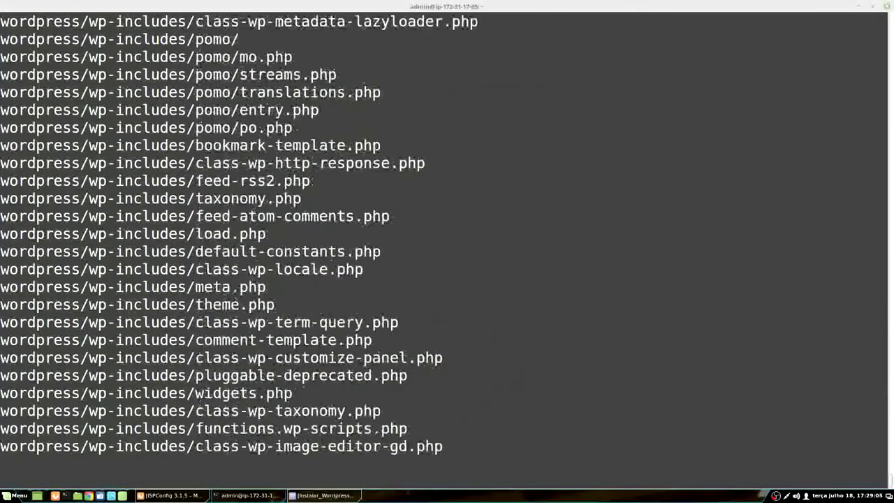
pyautogui.write('ls -lah')
pyautogui.press('Return')
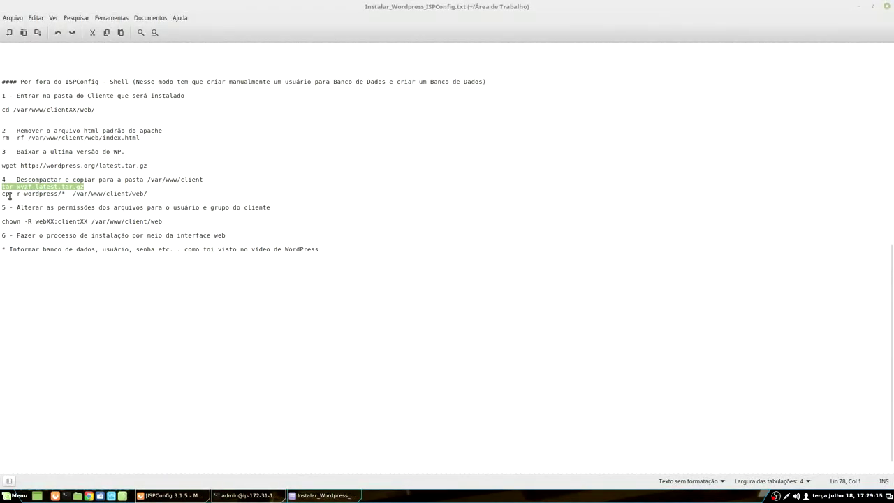
# Step: Change the notes' cp destination from client to wordpress.proot.ml
pyautogui.moveTo(2, 195); pyautogui.dragTo(145, 193)
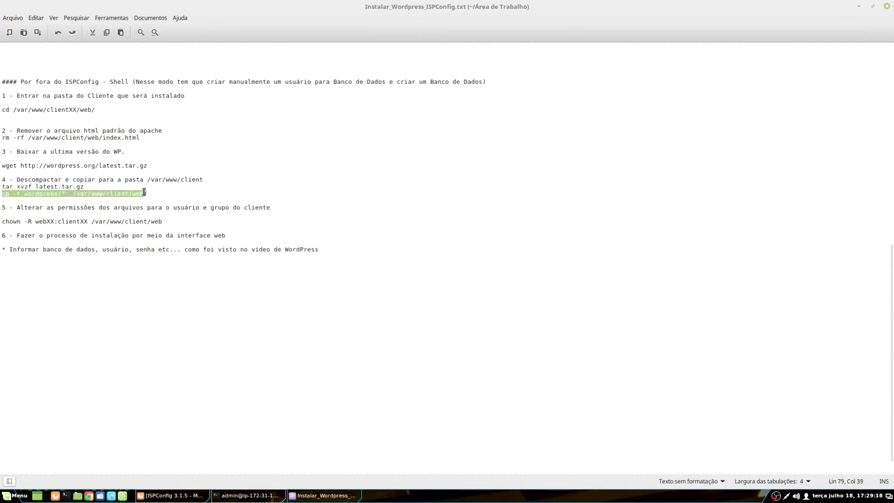
pyautogui.click(110, 240)
pyautogui.moveTo(73, 193); pyautogui.dragTo(104, 193)
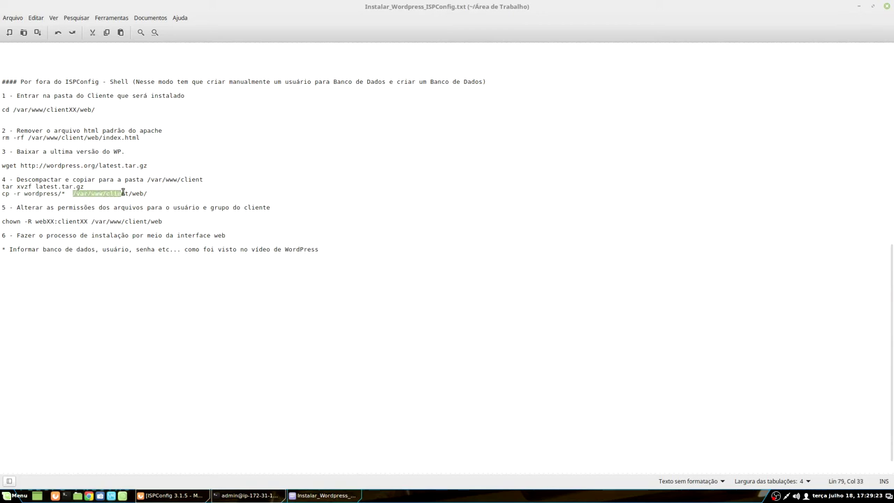
pyautogui.click(109, 193)
pyautogui.moveTo(107, 194); pyautogui.dragTo(127, 192)
pyautogui.write('wordpress.proot.m')
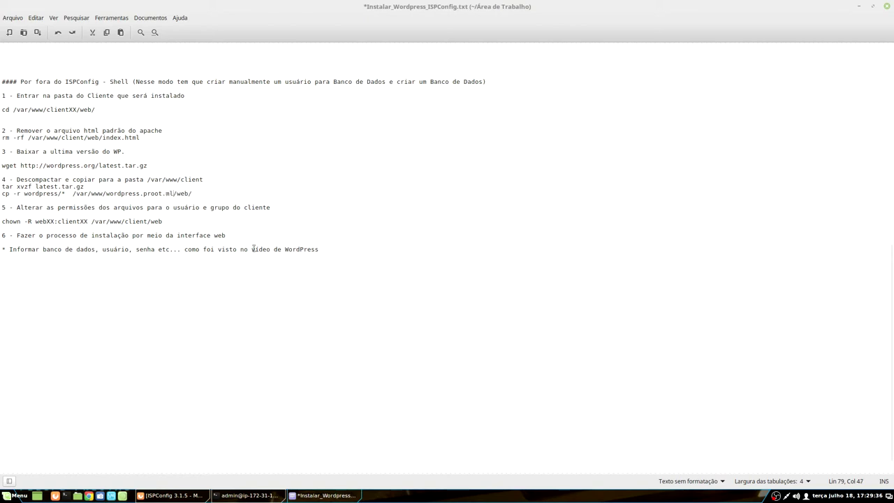
# Step: Run the edited cp command in Terminal and list the copied WordPress files
pyautogui.tripleClick(19, 194)
pyautogui.rightClick(20, 194)
pyautogui.click(58, 237)
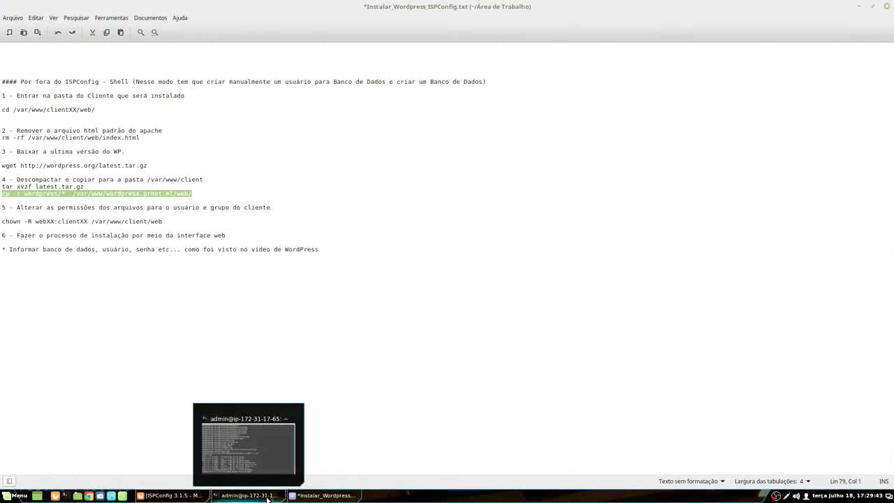
pyautogui.click(248, 495)
pyautogui.rightClick(496, 330)
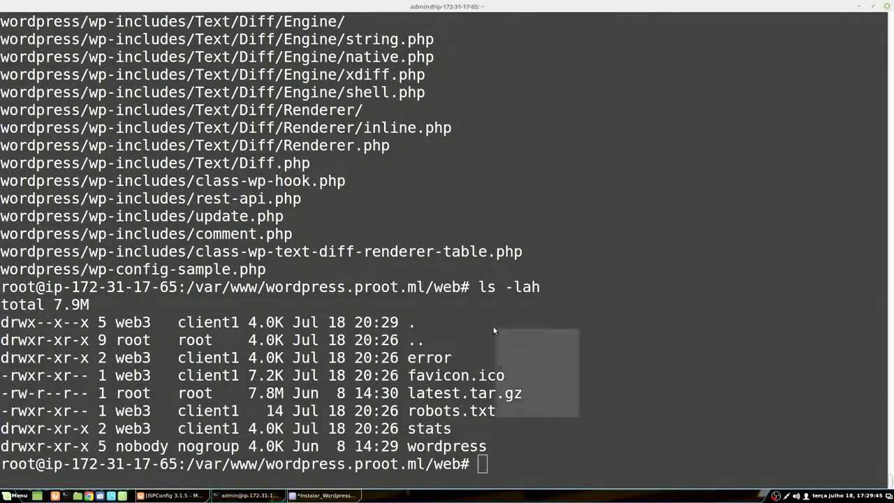
pyautogui.click(513, 375)
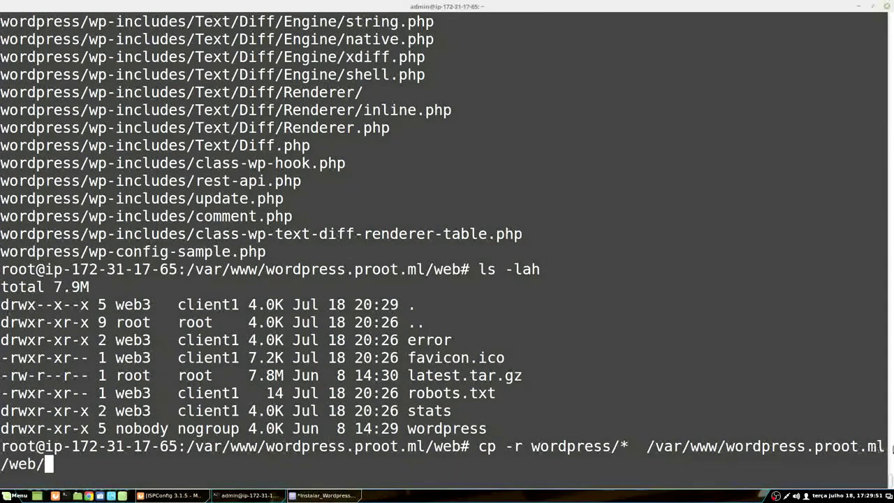
pyautogui.press('Return')
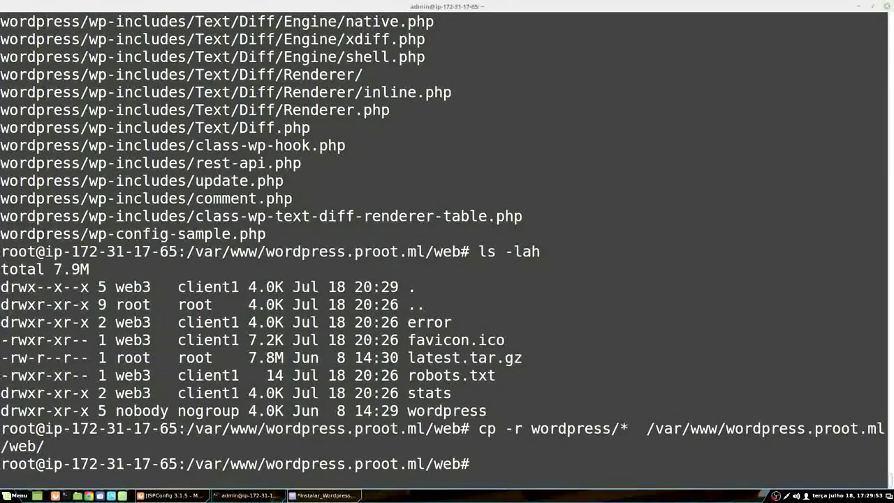
pyautogui.write('ls -lah')
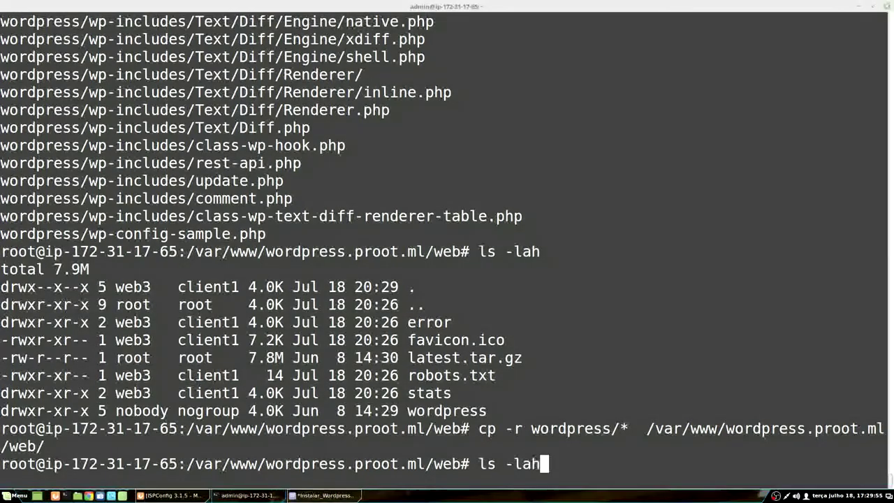
pyautogui.press('Return')
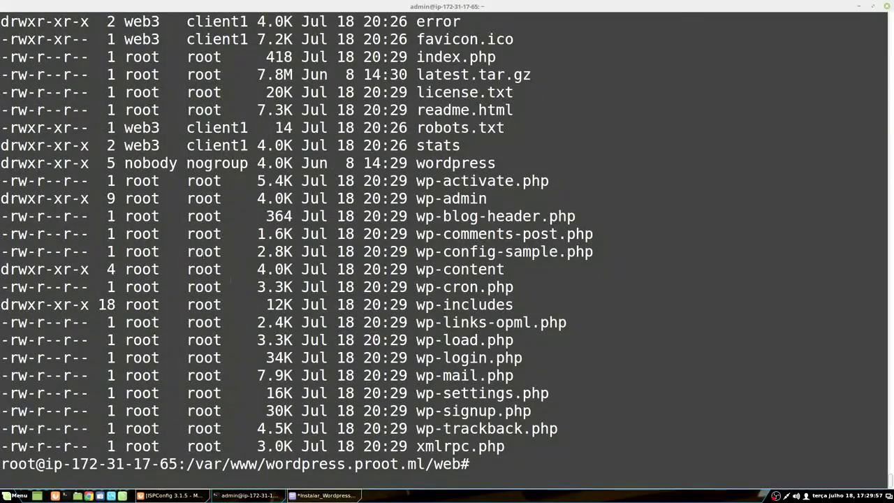
pyautogui.hotkey('alt', 'Tab')
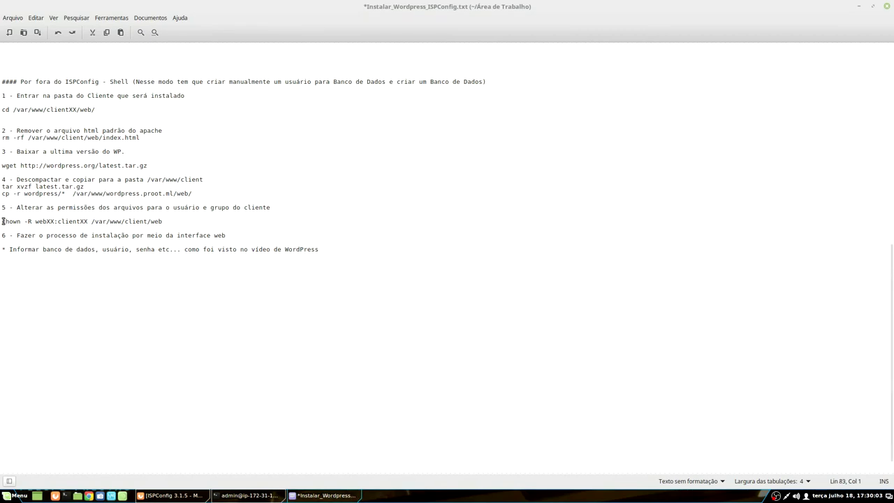
# Step: Compare root-owned and web3/client1-owned entries in the listing, then select the notes' chown line
pyautogui.moveTo(9, 221); pyautogui.dragTo(89, 221)
pyautogui.click(34, 245)
pyautogui.click(248, 496)
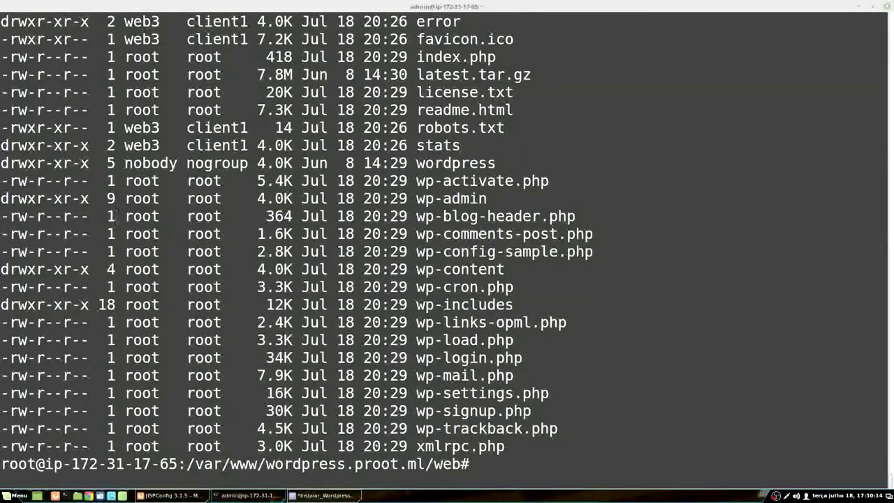
pyautogui.moveTo(125, 199); pyautogui.dragTo(221, 199)
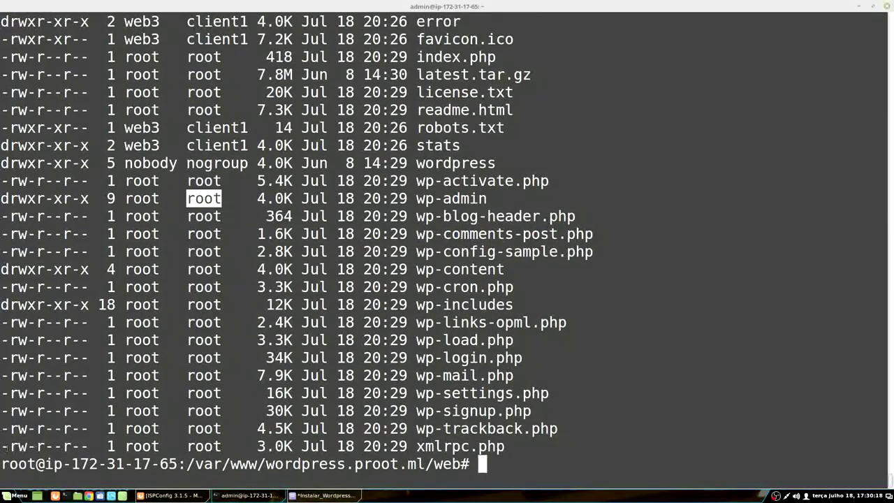
pyautogui.moveTo(1, 464); pyautogui.dragTo(36, 464)
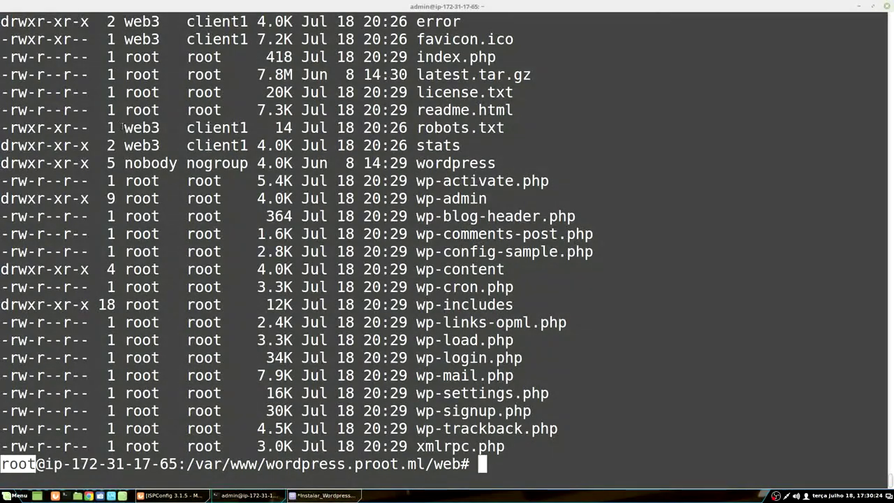
pyautogui.moveTo(125, 128); pyautogui.dragTo(240, 127)
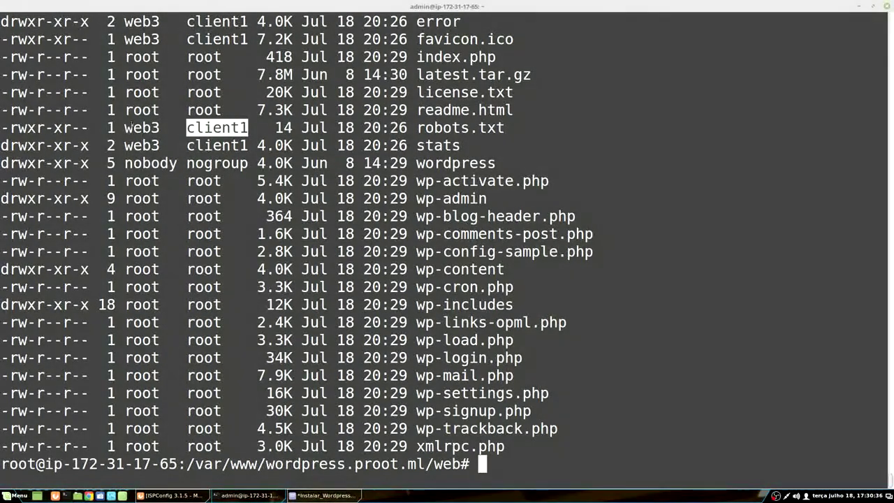
pyautogui.doubleClick(142, 127)
pyautogui.moveTo(231, 127); pyautogui.dragTo(191, 146)
pyautogui.click(323, 495)
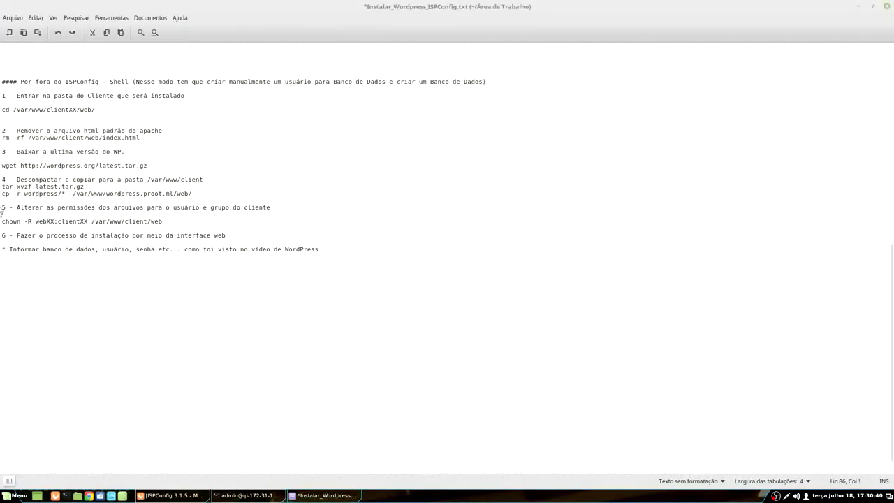
pyautogui.moveTo(2, 221); pyautogui.dragTo(162, 222)
# Step: Paste the notes' chown command into Terminal and change its owner to web3:client1
pyautogui.rightClick(162, 224)
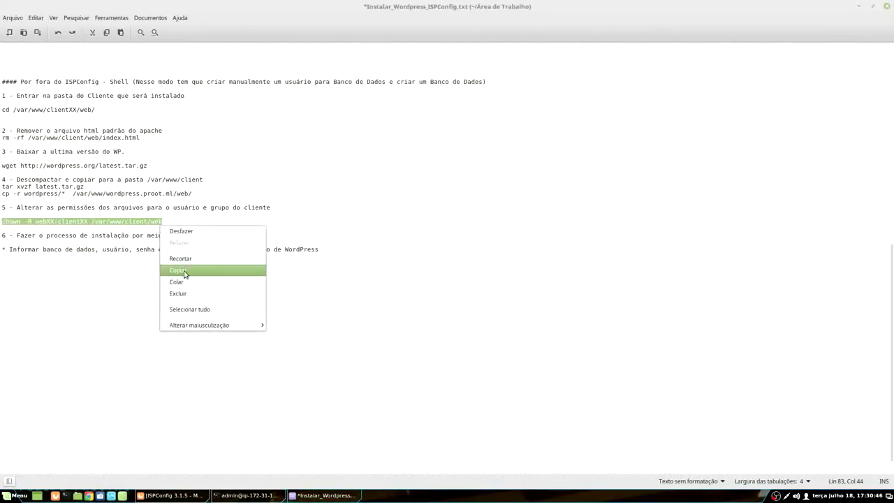
pyautogui.click(178, 270)
pyautogui.click(248, 495)
pyautogui.rightClick(308, 331)
pyautogui.click(334, 375)
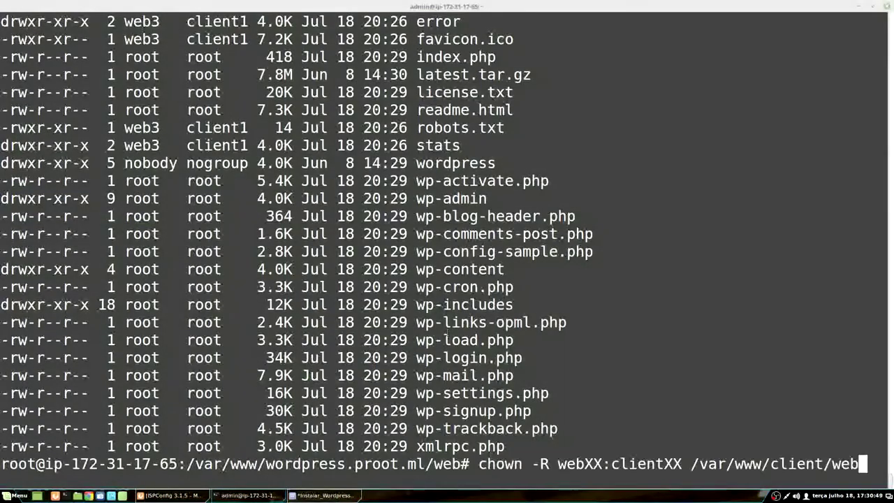
pyautogui.press('Left')
pyautogui.press('Left')
pyautogui.press('Left')
pyautogui.press('Left')
pyautogui.press('Left')
pyautogui.press('Left')
pyautogui.press('Left')
pyautogui.press('Left')
pyautogui.press('Left')
pyautogui.press('Left')
pyautogui.press('Left')
pyautogui.press('Left')
pyautogui.press('Left')
pyautogui.press('Left')
pyautogui.press('Left')
pyautogui.press('Left')
pyautogui.press('Left')
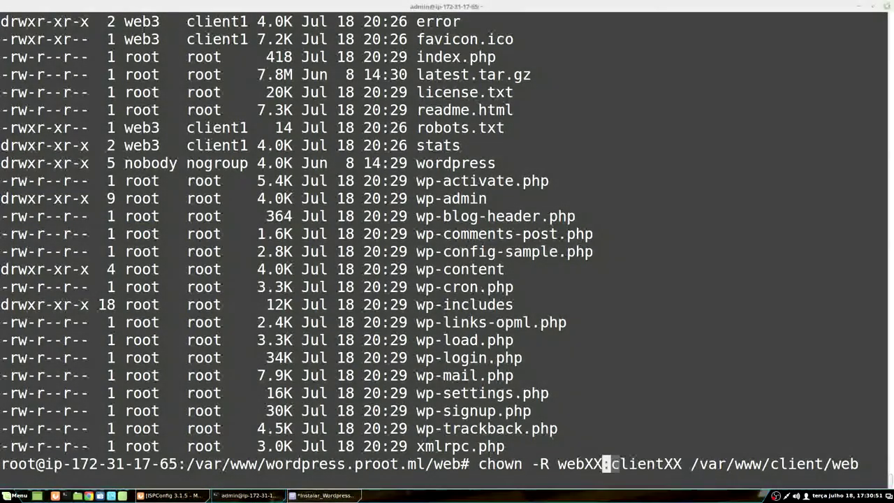
pyautogui.press('BackSpace')
pyautogui.press('BackSpace')
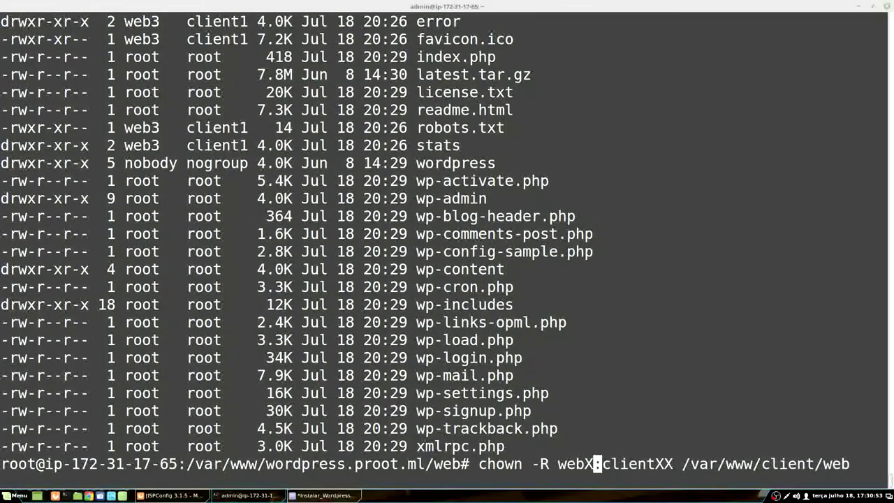
pyautogui.write('3')
pyautogui.press('Right')
pyautogui.press('Right')
pyautogui.press('Right')
pyautogui.press('Right')
pyautogui.press('Right')
pyautogui.press('Right')
pyautogui.press('Right')
pyautogui.press('Right')
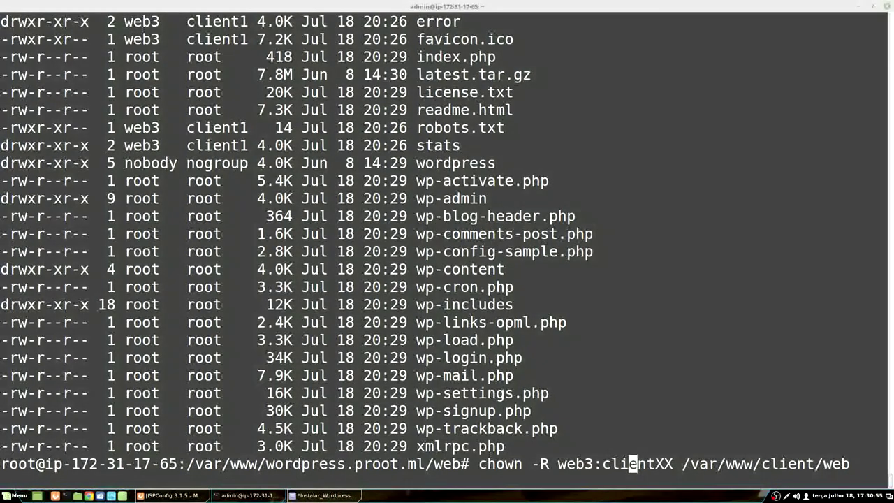
pyautogui.press('BackSpace')
pyautogui.press('BackSpace')
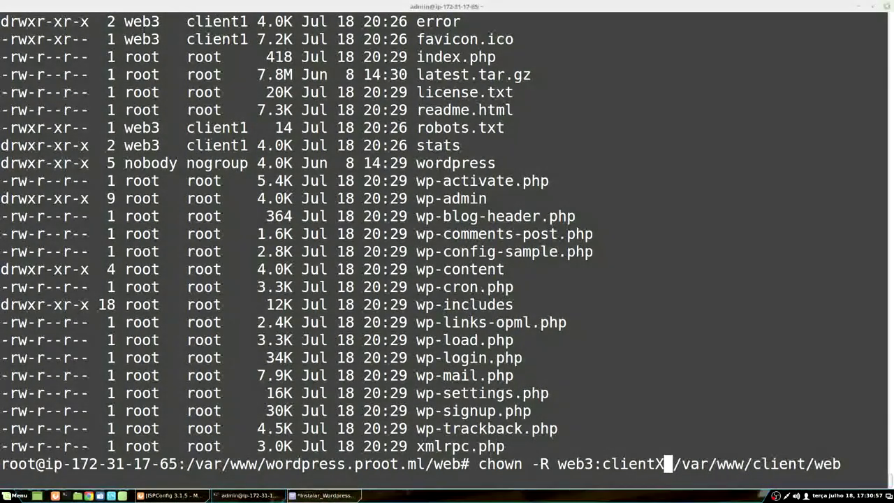
pyautogui.write('1')
pyautogui.press('Right')
# Step: Point the chown target at /var/www/wordpress.proot.ml/web and run it
pyautogui.hotkey('ctrl', 'Right')
pyautogui.hotkey('ctrl', 'Right')
pyautogui.hotkey('ctrl', 'Right')
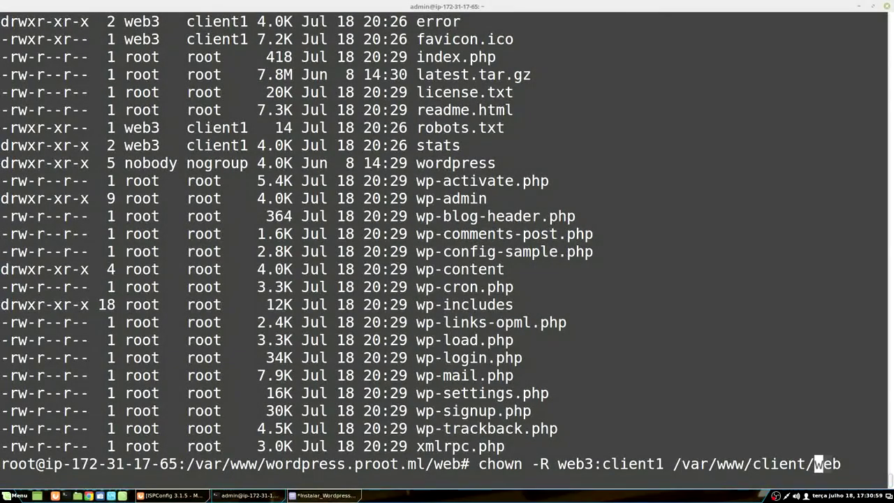
pyautogui.press('BackSpace')
pyautogui.press('BackSpace')
pyautogui.press('BackSpace')
pyautogui.press('BackSpace')
pyautogui.press('BackSpace')
pyautogui.press('BackSpace')
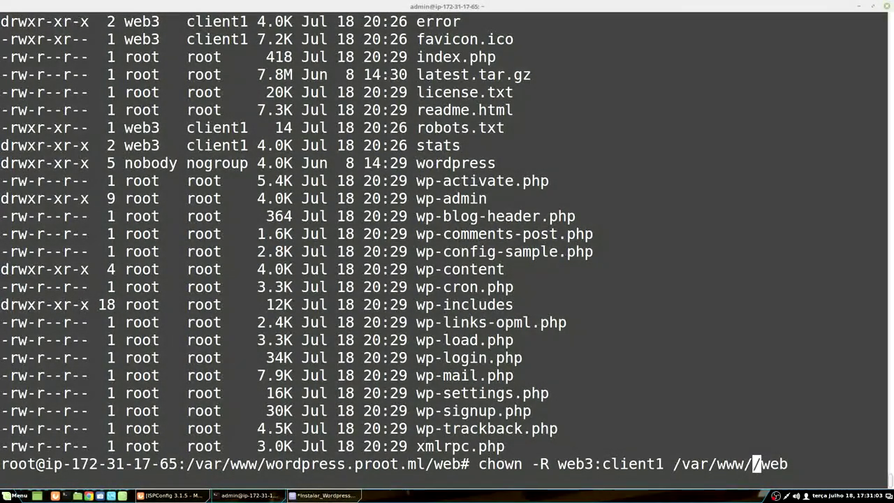
pyautogui.hotkey('ctrl', 'shift', 'v')
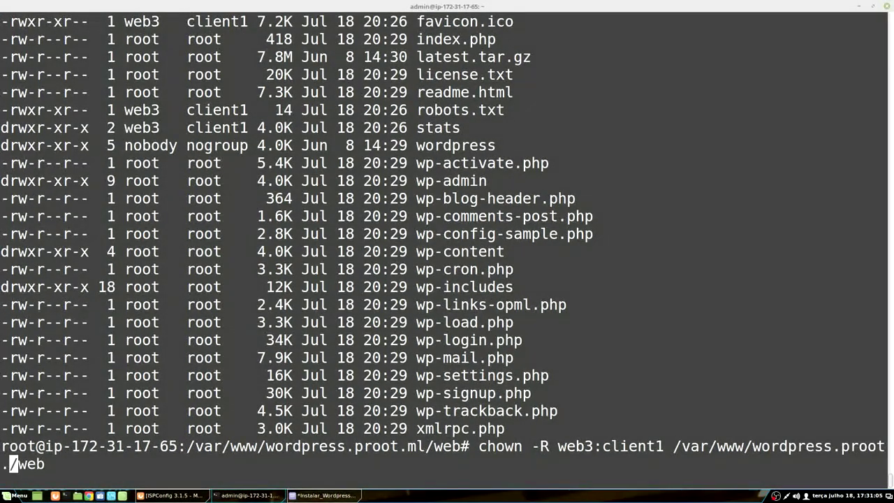
pyautogui.write('ml')
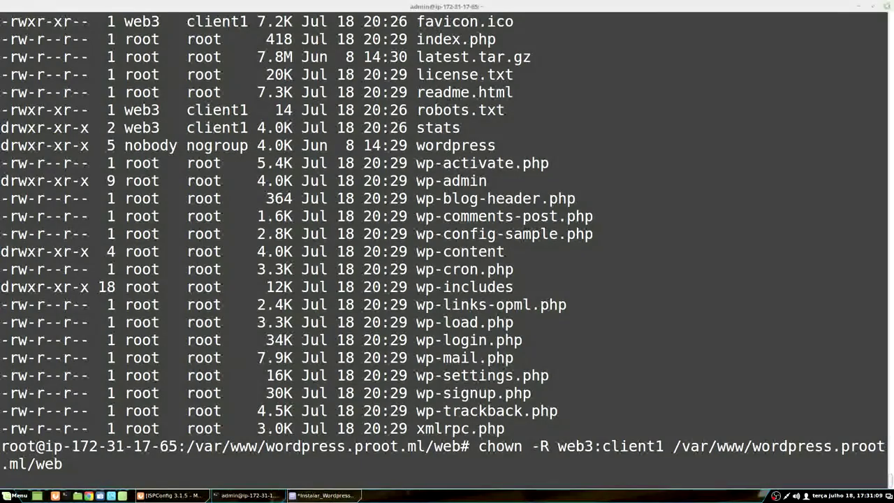
pyautogui.press('Return')
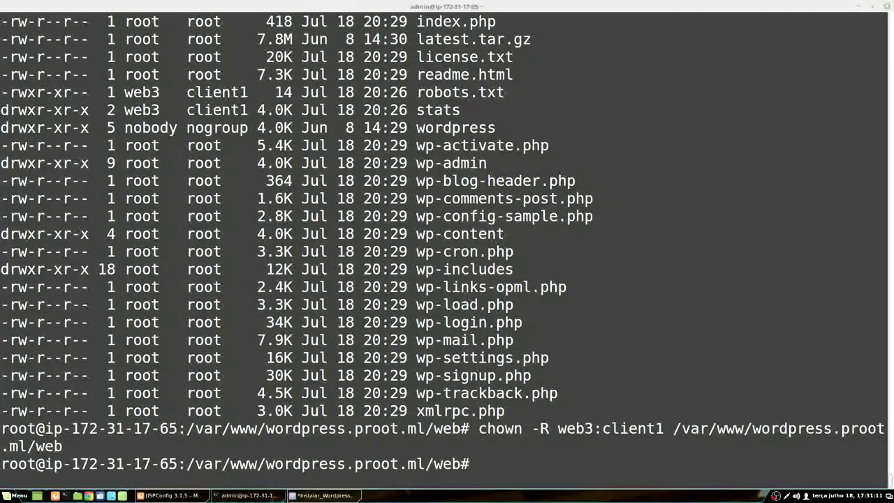
# Step: List the web folder with ls -lah to confirm web3 client1 ownership
pyautogui.write('ls -lah')
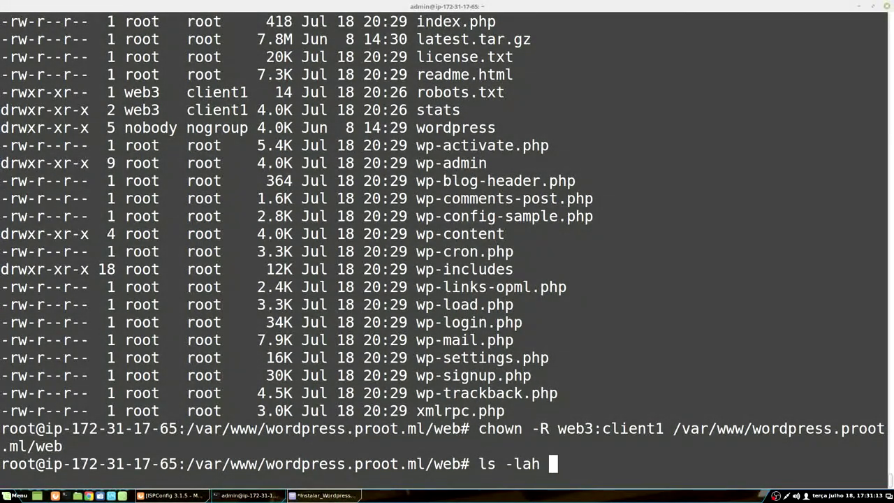
pyautogui.press('Return')
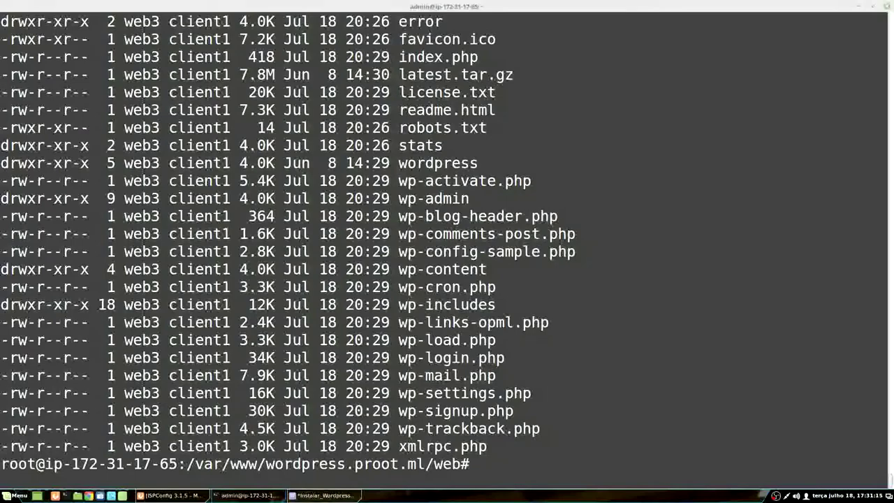
pyautogui.scroll(2, 207, 307)
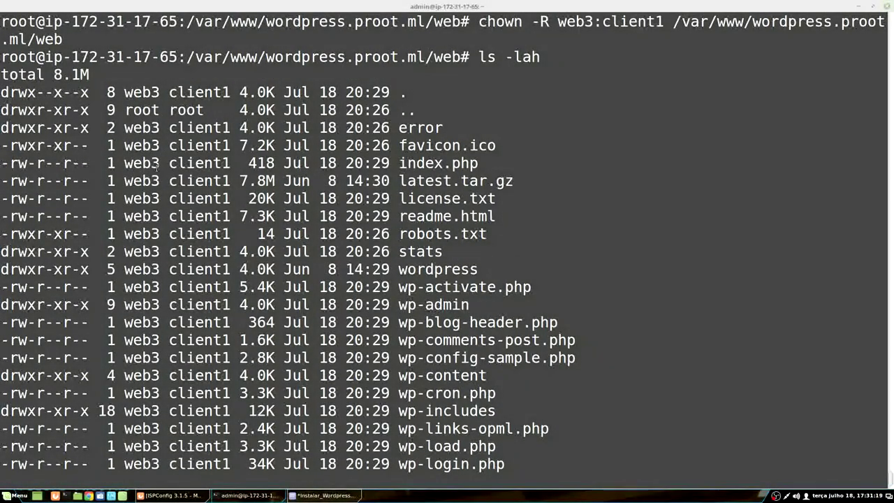
pyautogui.scroll(-1, 195, 248)
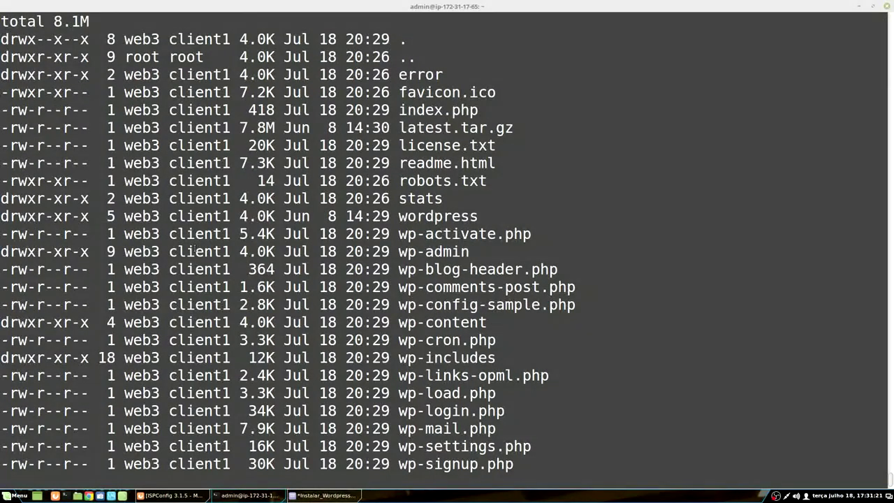
pyautogui.scroll(-1, 195, 250)
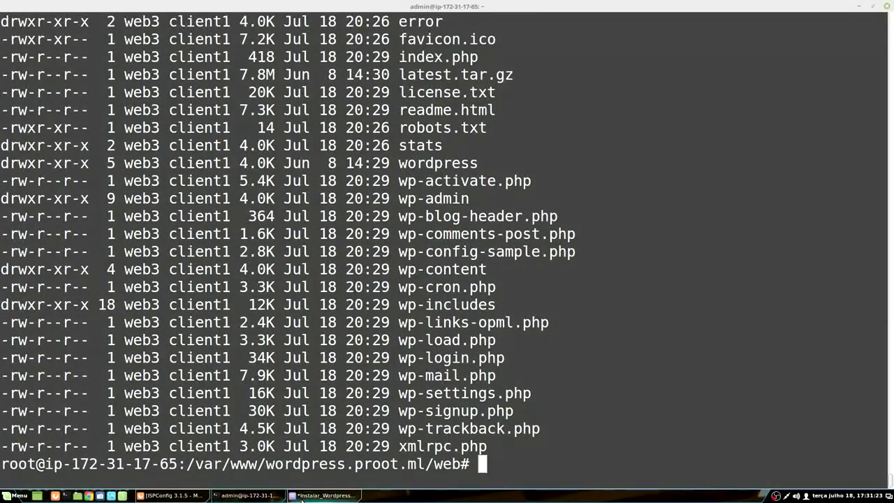
pyautogui.click(301, 497)
# Step: Review step 6 and the remaining numbered steps in the notes, then return to ISPConfig's Sites list
pyautogui.moveTo(16, 235); pyautogui.dragTo(228, 236)
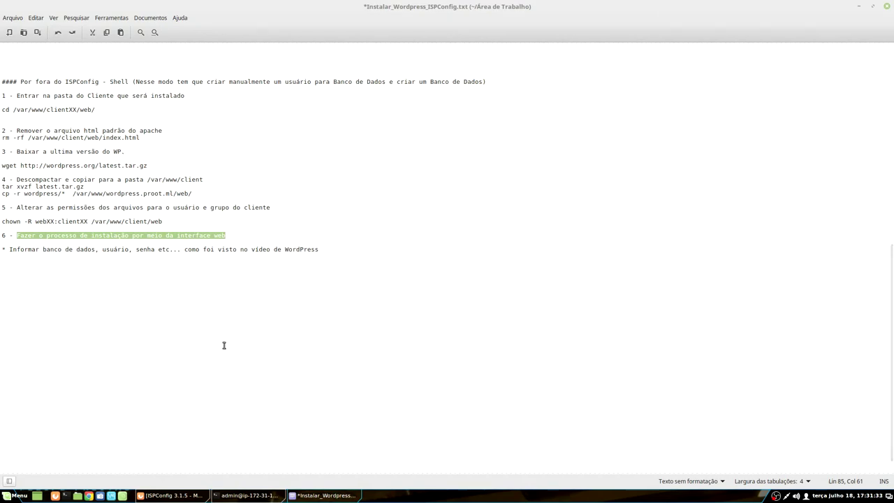
pyautogui.click(223, 302)
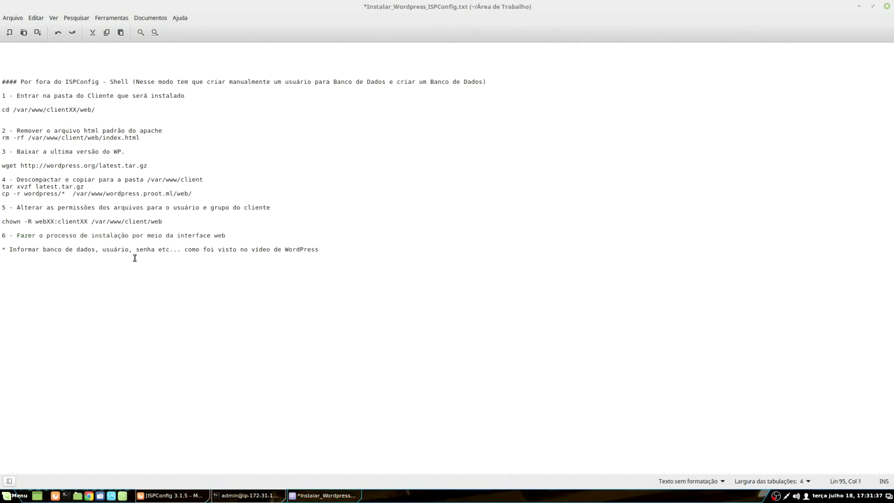
pyautogui.moveTo(284, 81); pyautogui.dragTo(488, 82)
pyautogui.click(105, 110)
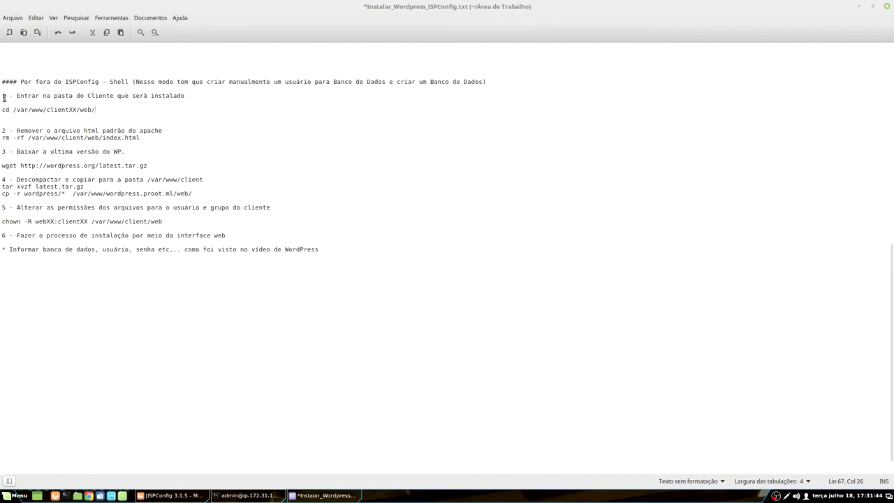
pyautogui.moveTo(4, 98); pyautogui.dragTo(268, 500)
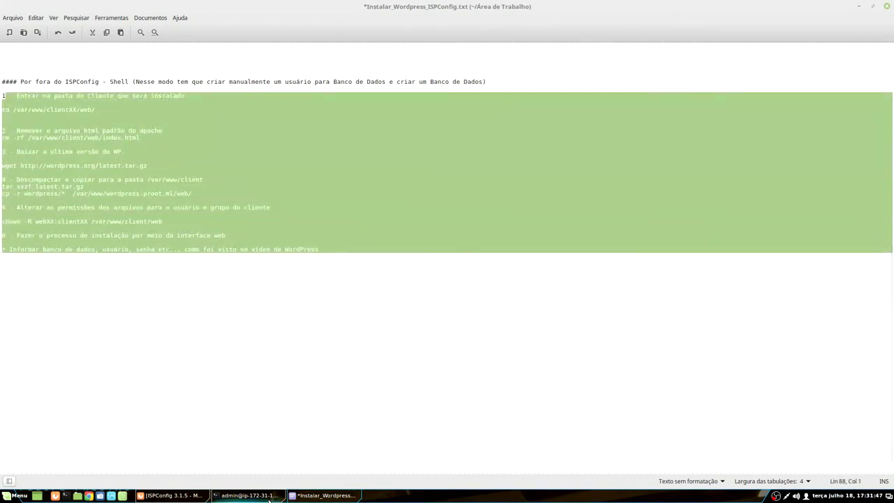
pyautogui.click(269, 497)
pyautogui.click(171, 495)
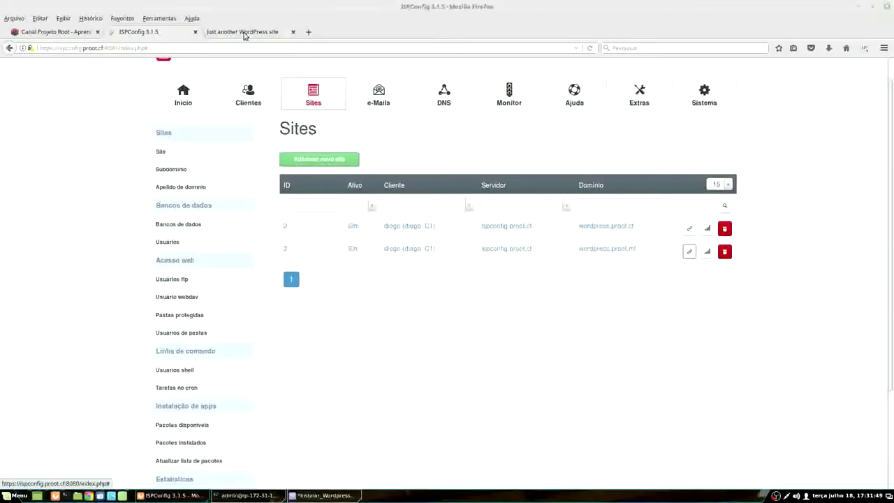
# Step: Load wordpress.proot.ml in a new tab, choose Português do Brasil, and continue
pyautogui.click(244, 31)
pyautogui.click(308, 31)
pyautogui.write('wordpress.proot.ml')
pyautogui.press('Return')
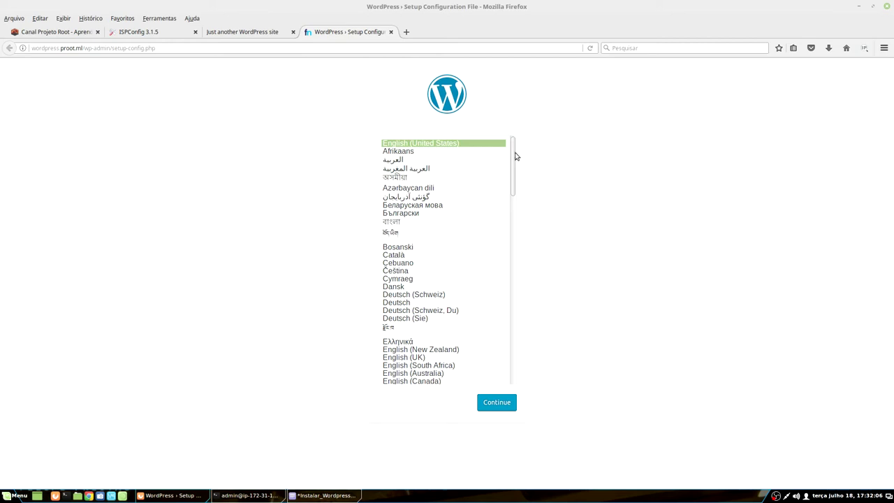
pyautogui.moveTo(512, 154); pyautogui.dragTo(525, 333)
pyautogui.click(438, 183)
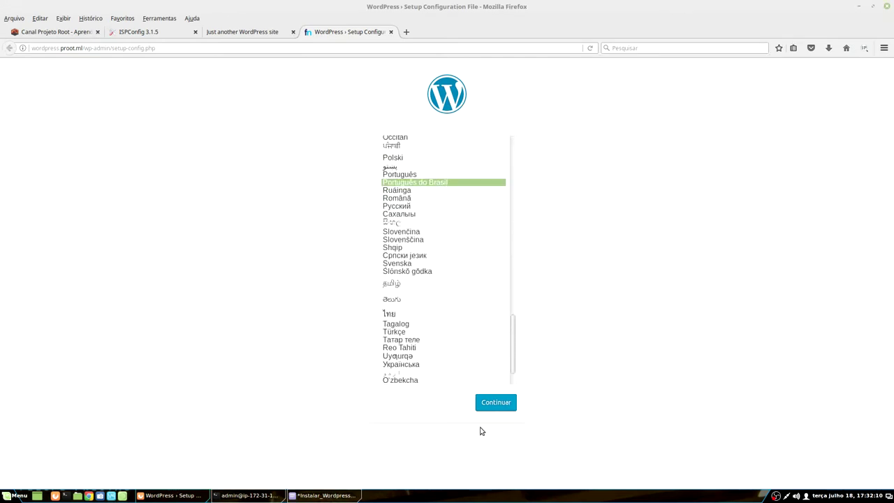
pyautogui.click(502, 403)
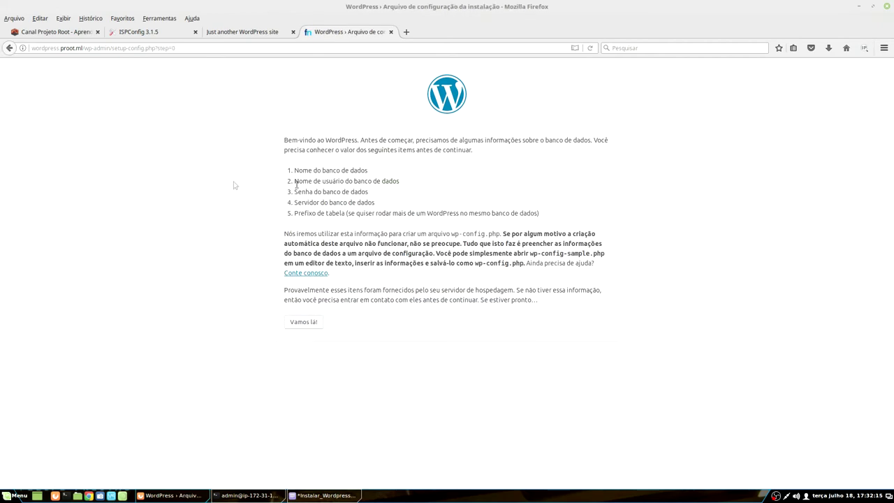
# Step: Note the required database details, proceed with Vamos lá!, and select the default database name wordpress
pyautogui.moveTo(313, 171); pyautogui.dragTo(366, 171)
pyautogui.moveTo(303, 181); pyautogui.dragTo(348, 216)
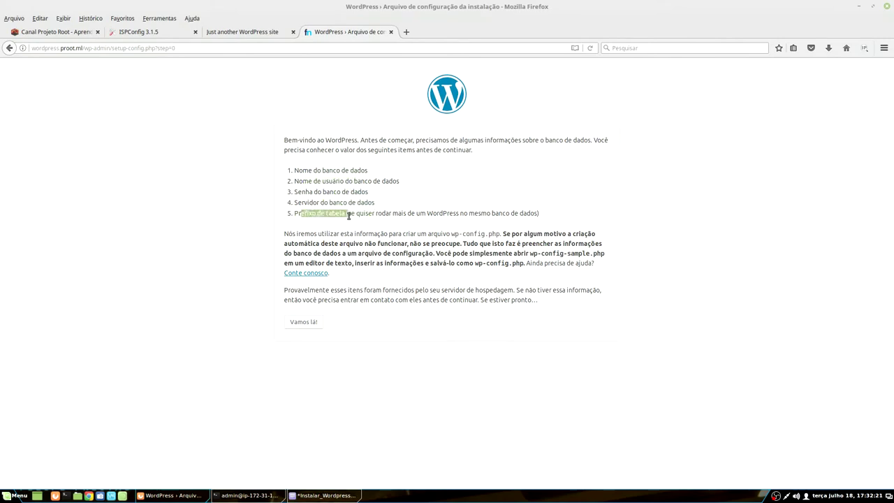
pyautogui.click(305, 323)
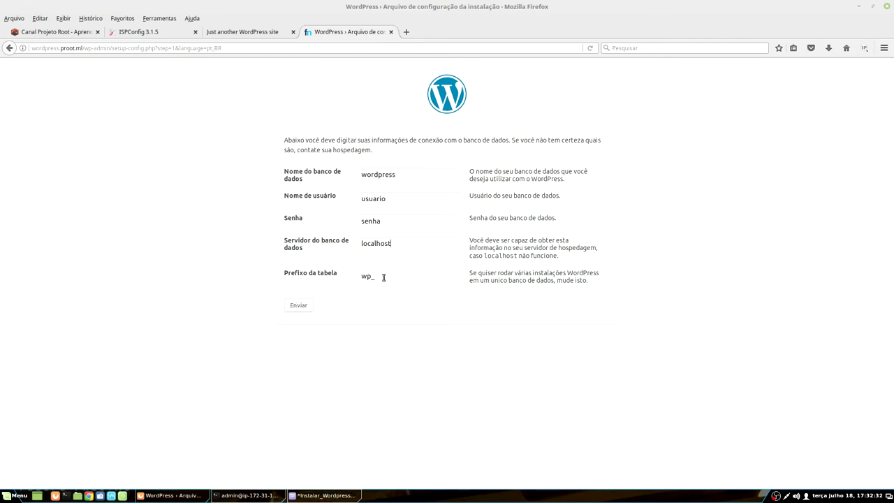
pyautogui.doubleClick(375, 174)
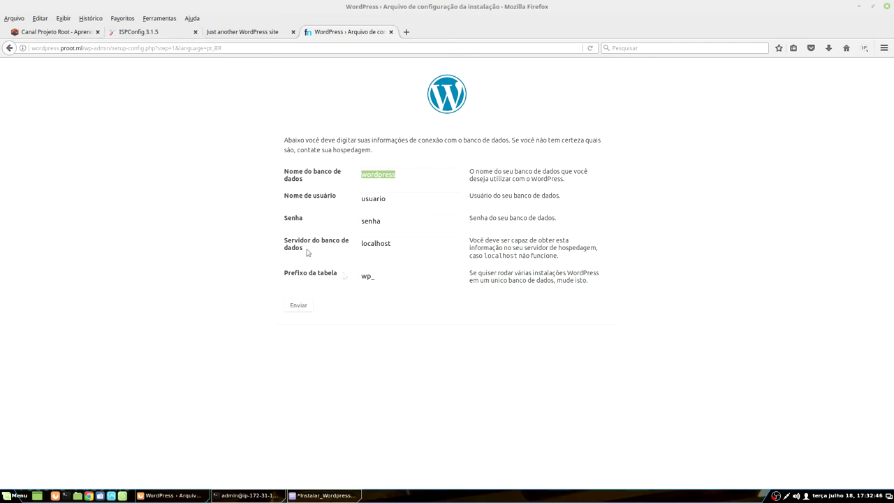
# Step: Start a new database user for the client, named wpmanual
pyautogui.click(147, 35)
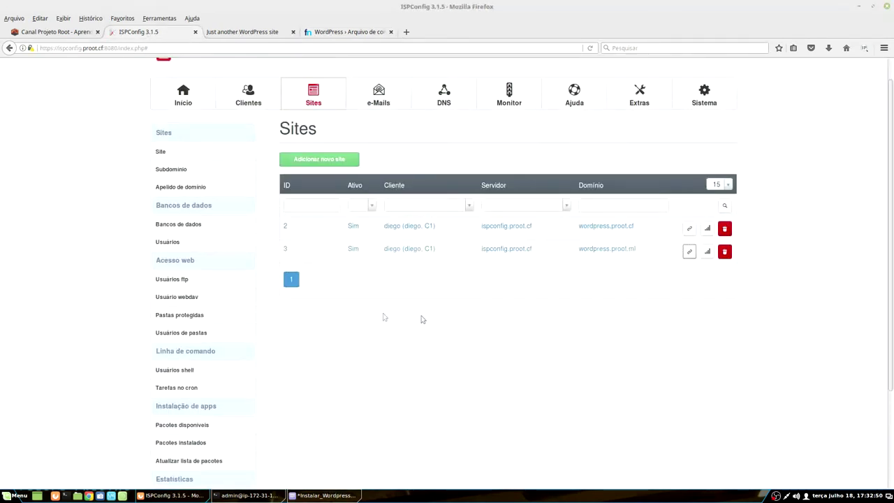
pyautogui.click(168, 241)
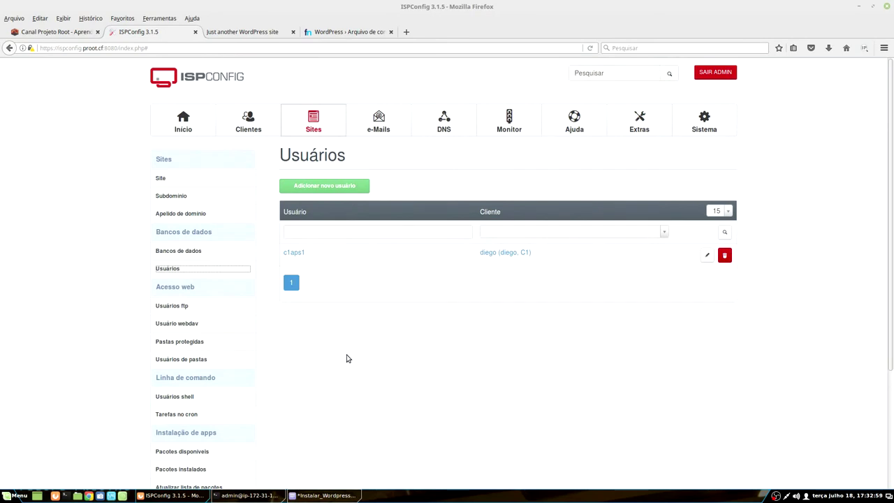
pyautogui.click(341, 188)
pyautogui.click(424, 243)
pyautogui.click(424, 276)
pyautogui.click(468, 264)
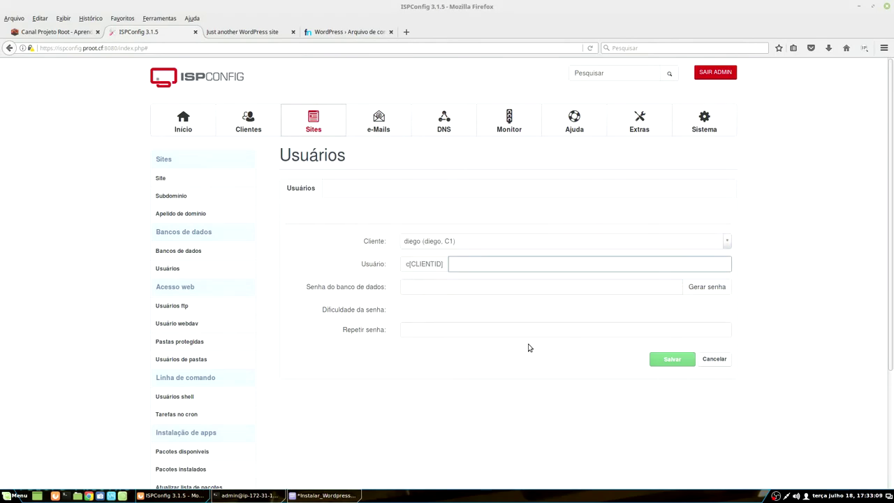
pyautogui.write('wpmanual')
# Step: Generate a strong password, copy it, and save the user c1wpmanual
pyautogui.click(422, 287)
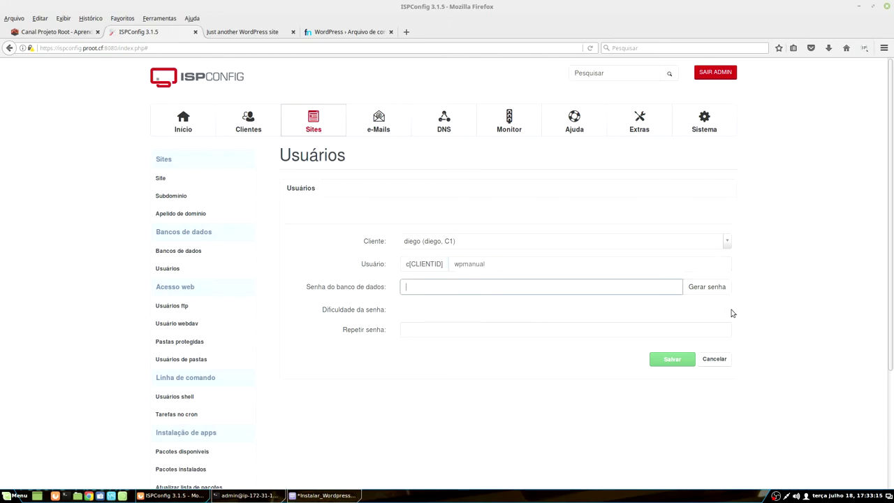
pyautogui.click(707, 286)
pyautogui.rightClick(421, 288)
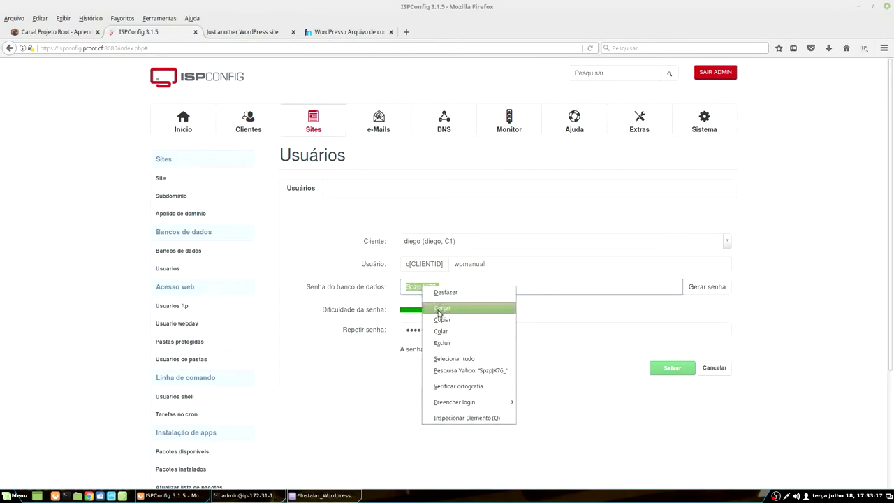
pyautogui.click(458, 320)
pyautogui.click(681, 370)
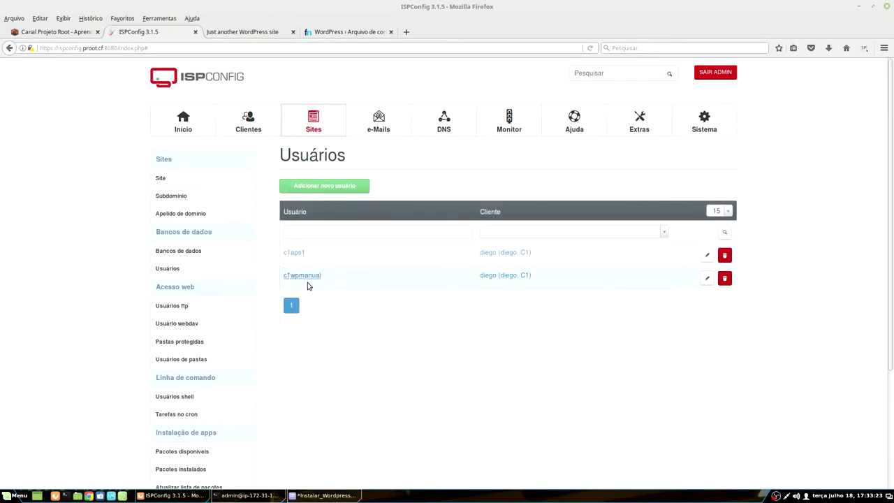
pyautogui.click(180, 252)
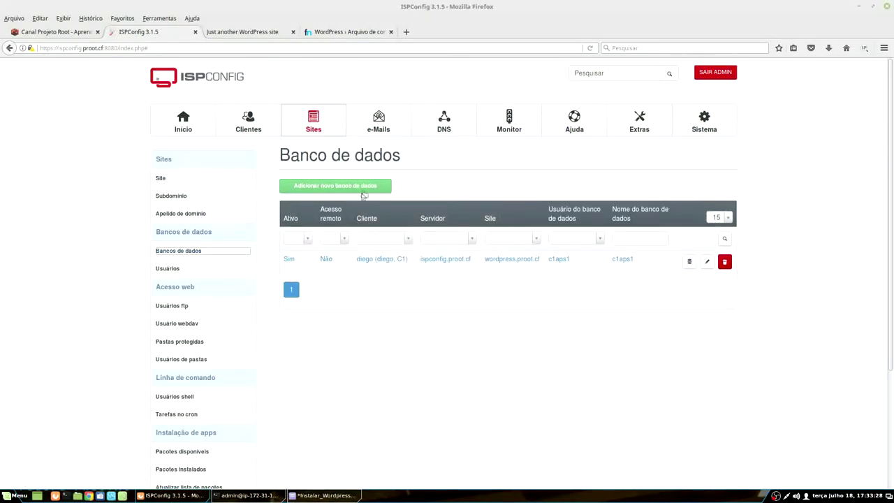
# Step: Add database 'wordpress' on site wordpress.proot.ml with user c1wpmanual and save it
pyautogui.click(366, 187)
pyautogui.click(446, 266)
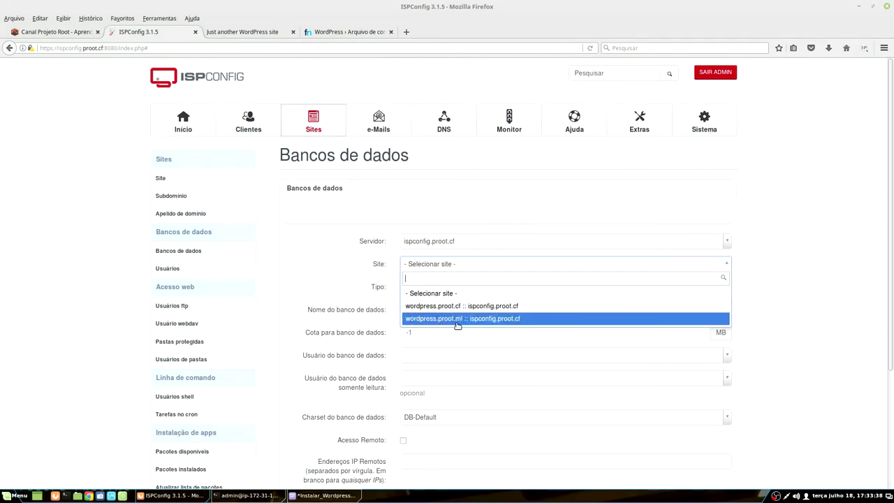
pyautogui.click(450, 319)
pyautogui.scroll(-3, 461, 293)
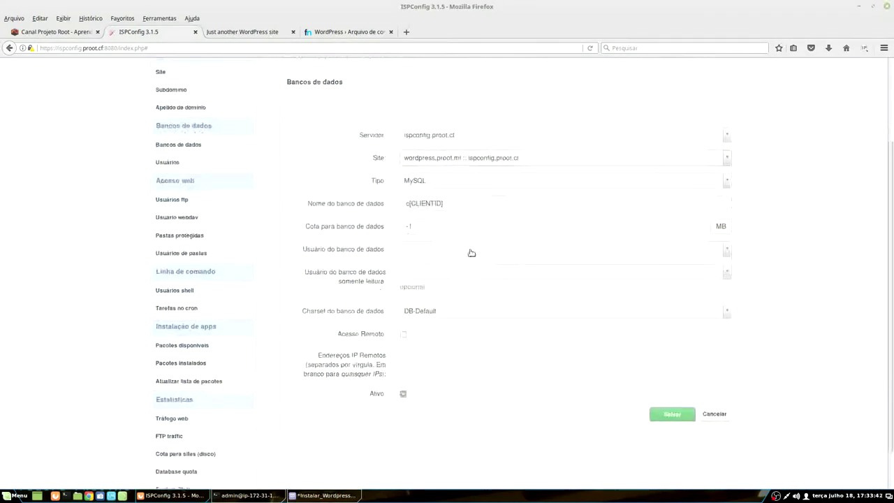
pyautogui.click(472, 202)
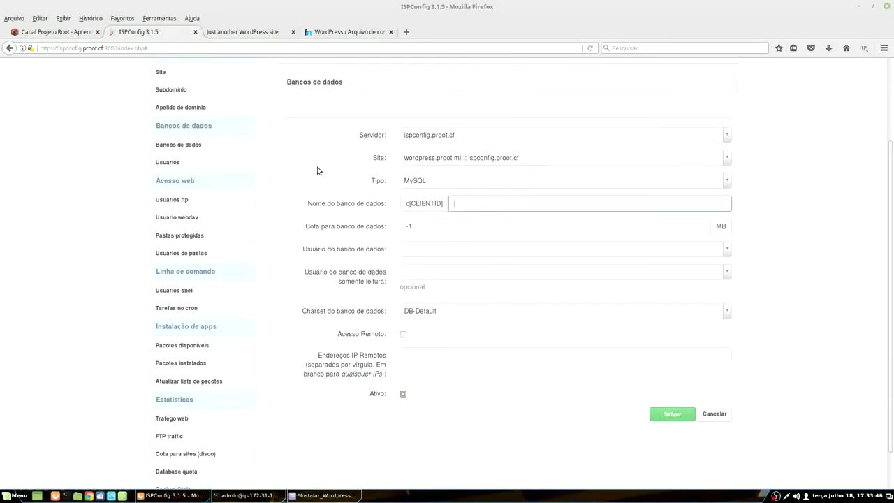
pyautogui.write('wordpress')
pyautogui.click(414, 252)
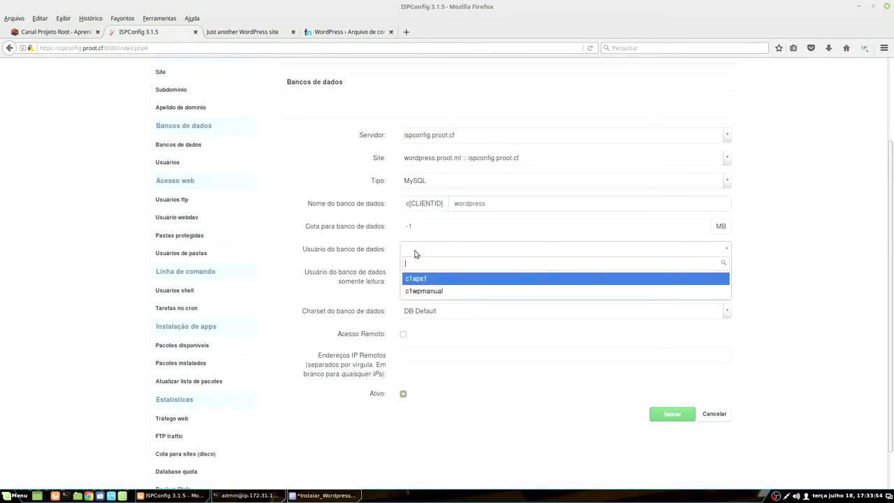
pyautogui.click(430, 291)
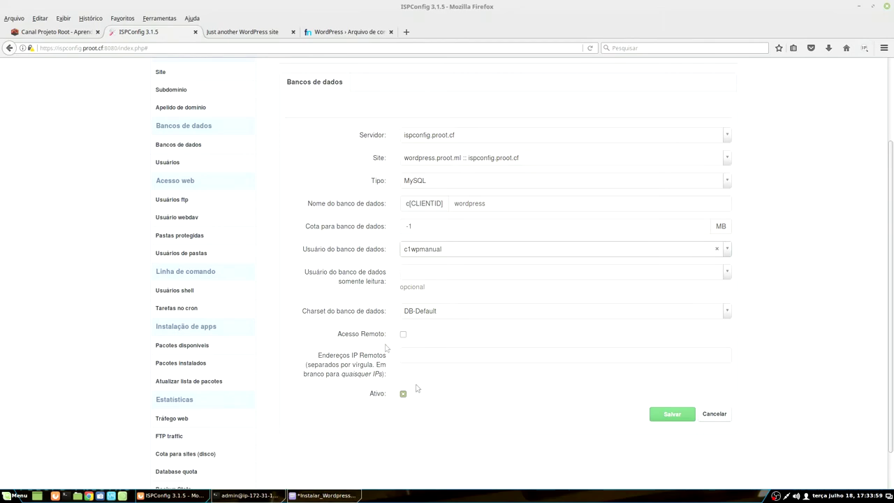
pyautogui.click(668, 419)
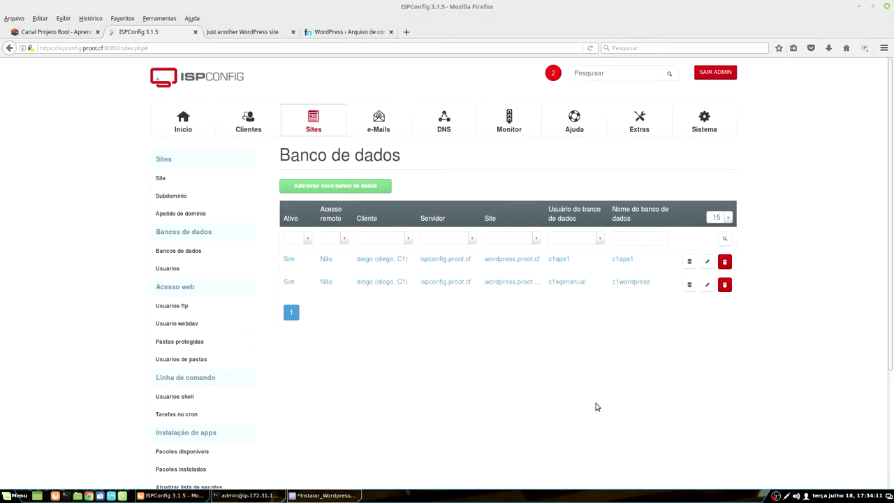
# Step: Paste the generated password into the installer's Senha field
pyautogui.click(334, 32)
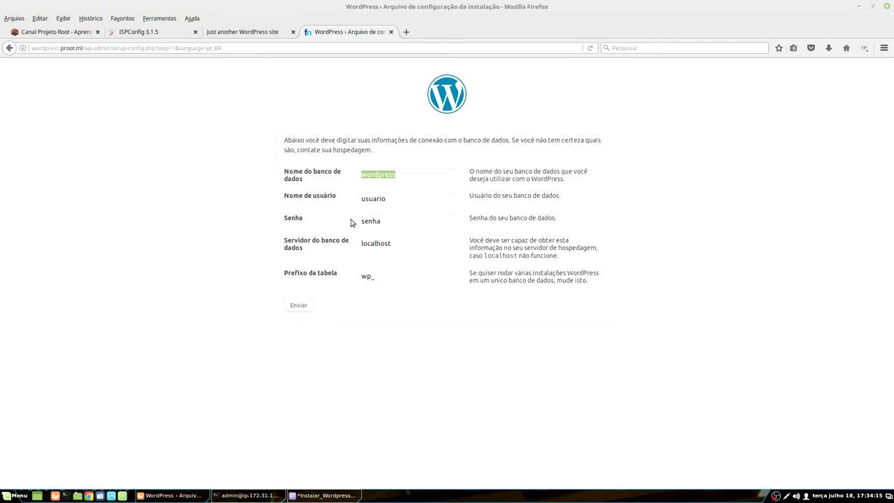
pyautogui.doubleClick(410, 220)
pyautogui.hotkey('ctrl', 'v')
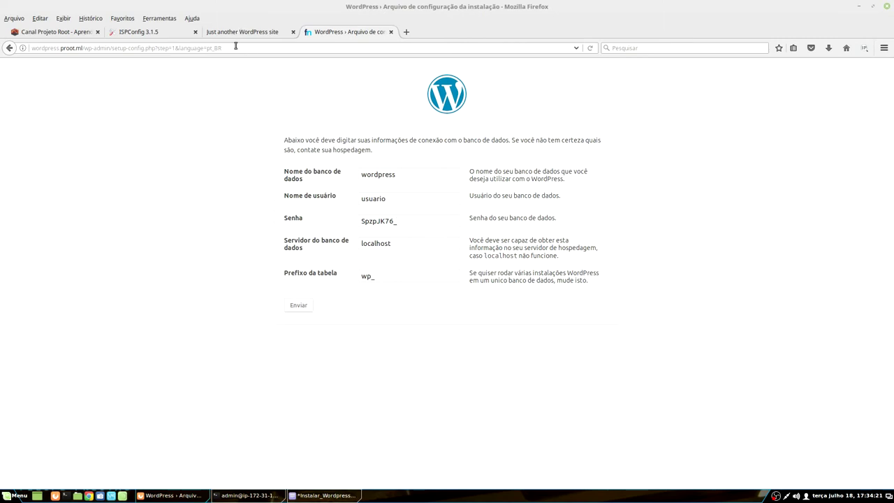
# Step: Copy c1wpmanual from ISPConfig into the installer's Nome de usuário field
pyautogui.click(139, 31)
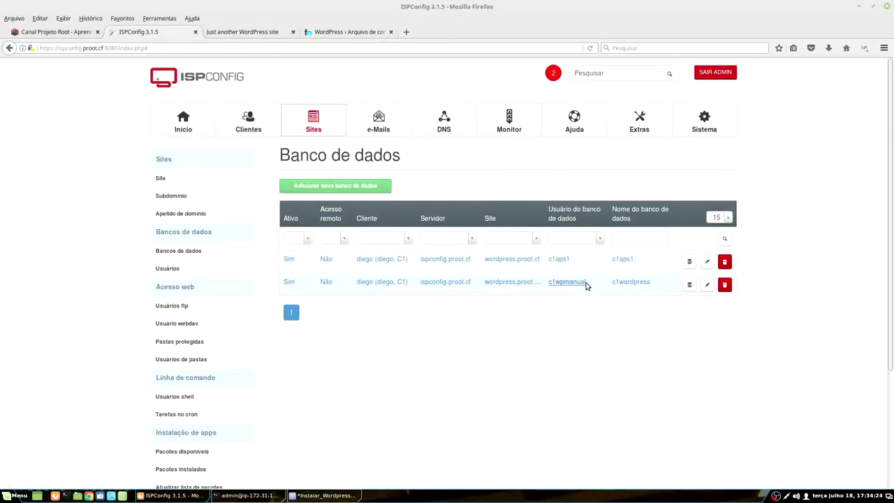
pyautogui.moveTo(584, 283); pyautogui.dragTo(548, 286)
pyautogui.click(323, 32)
pyautogui.moveTo(409, 197); pyautogui.dragTo(349, 196)
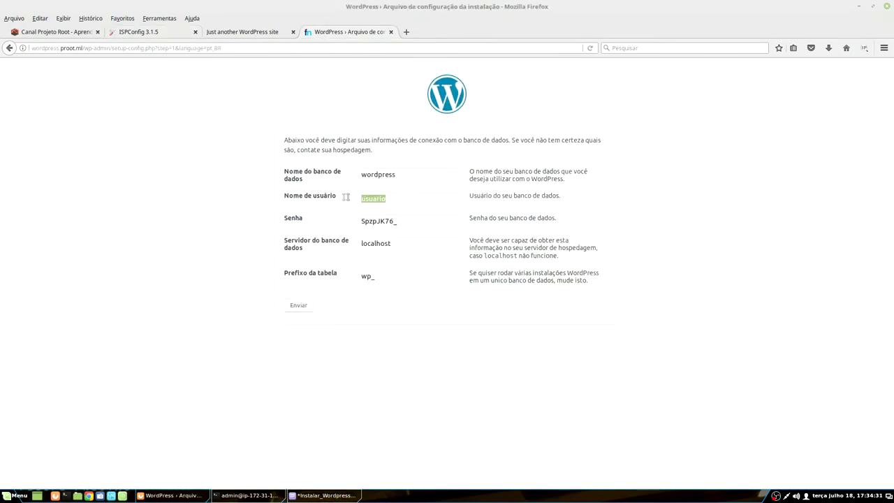
pyautogui.hotkey('ctrl', 'v')
pyautogui.click(241, 32)
# Step: Copy c1wordpress into the Nome do banco de dados field and submit the form
pyautogui.click(150, 35)
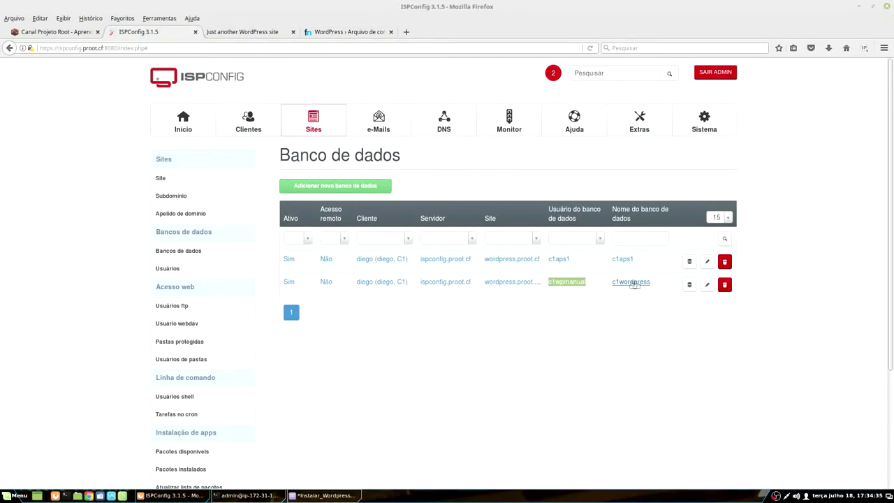
pyautogui.moveTo(649, 284); pyautogui.dragTo(610, 288)
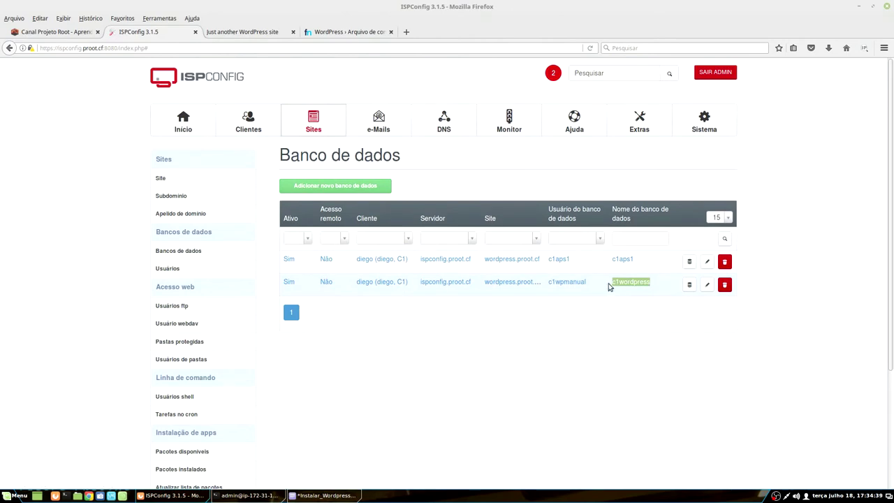
pyautogui.click(345, 35)
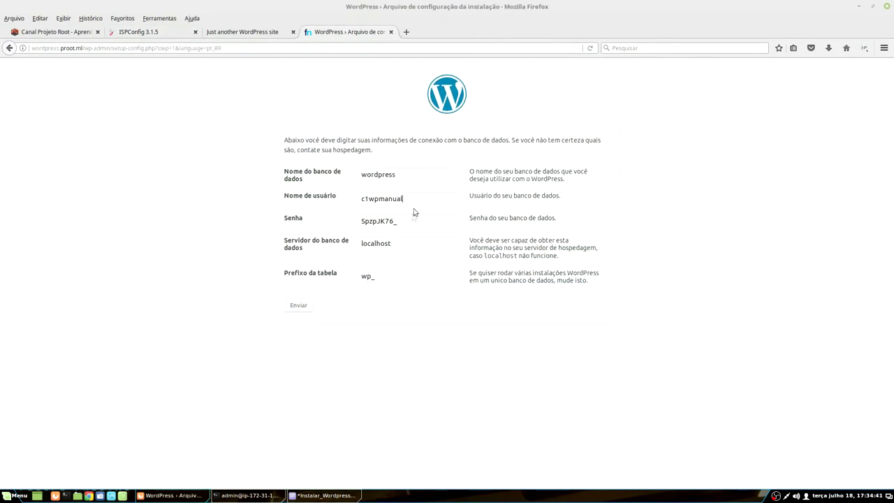
pyautogui.doubleClick(396, 175)
pyautogui.hotkey('ctrl', 'v')
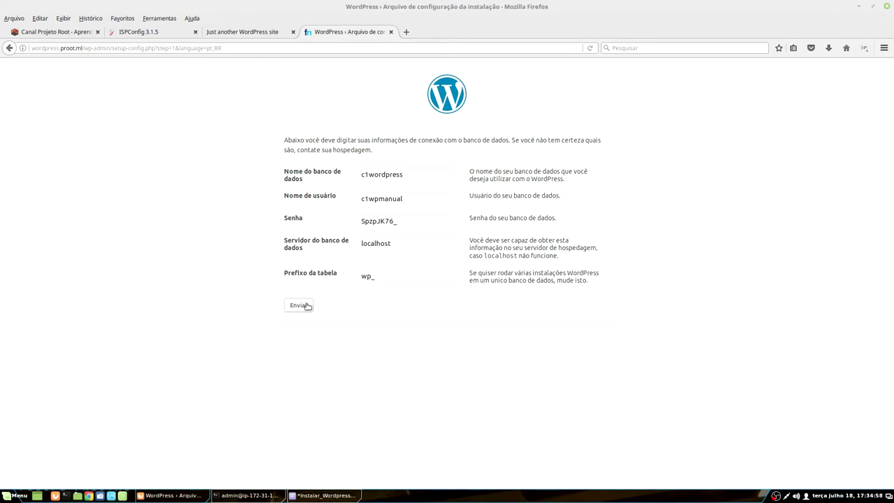
pyautogui.click(305, 307)
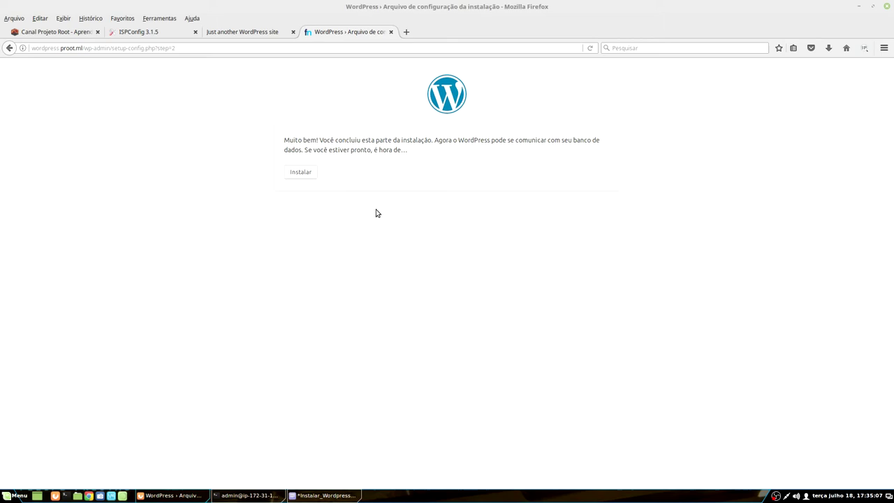
# Step: Begin installation with site title 'teste', username admin, and a confirmed weak password
pyautogui.click(307, 174)
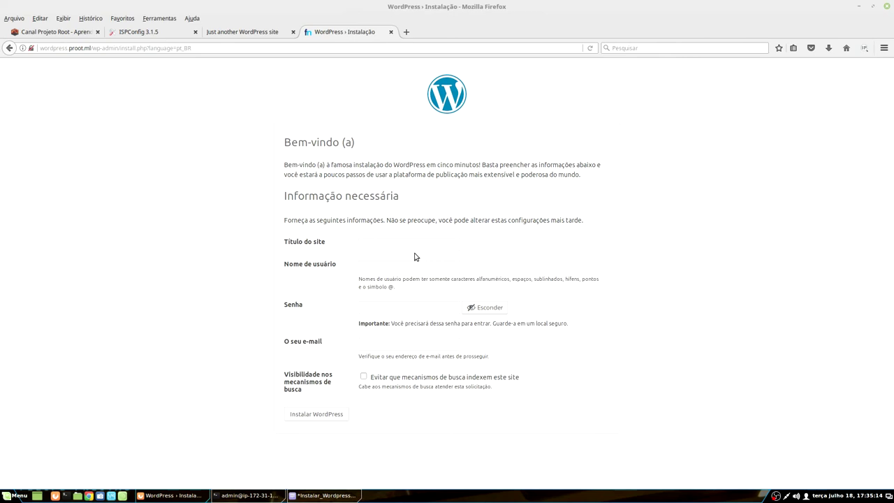
pyautogui.write('teste')
pyautogui.press('Tab')
pyautogui.write('admin')
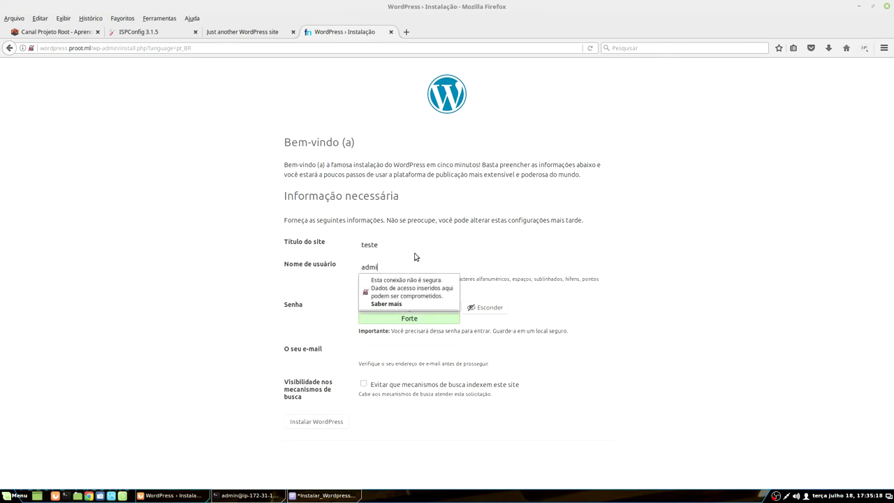
pyautogui.press('Tab')
pyautogui.write('admin')
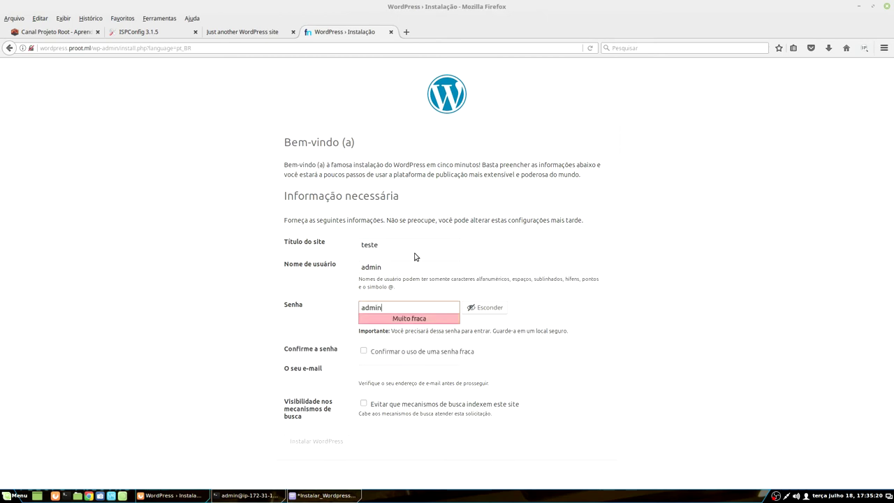
pyautogui.click(363, 353)
# Step: Enter the administrator e-mail, run the installation, and go to the login page
pyautogui.click(371, 371)
pyautogui.write('teste@123.com')
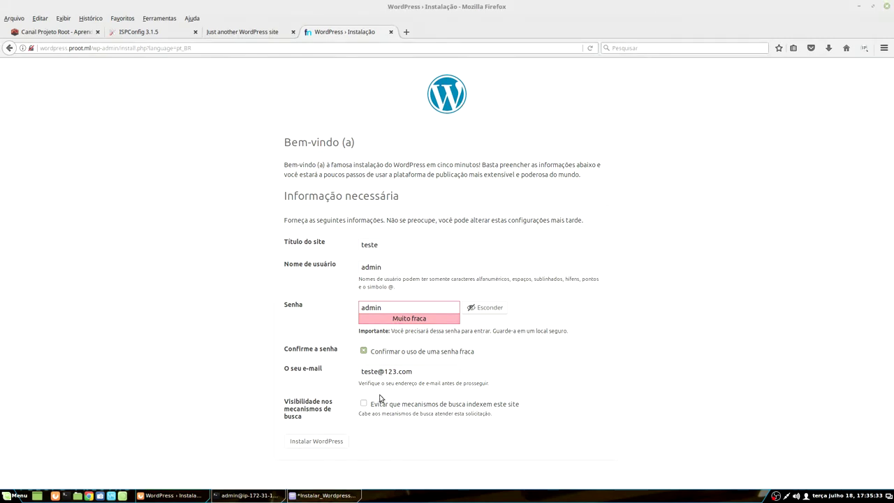
pyautogui.click(310, 445)
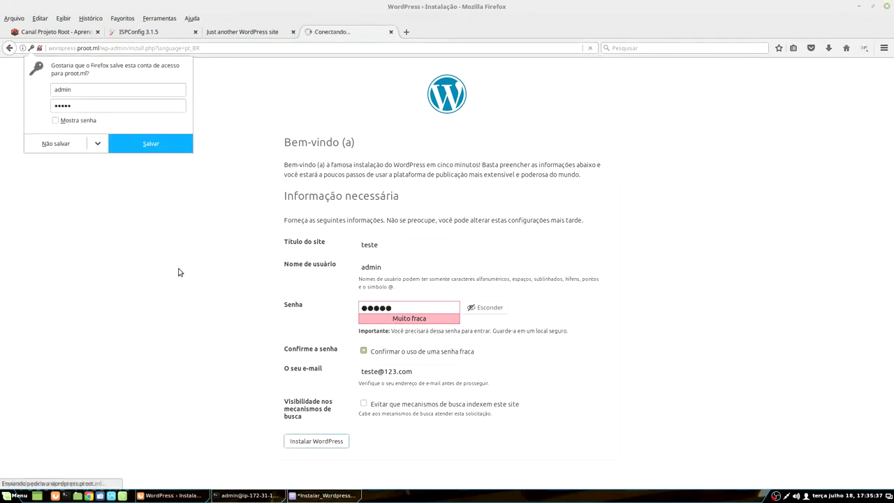
pyautogui.click(49, 145)
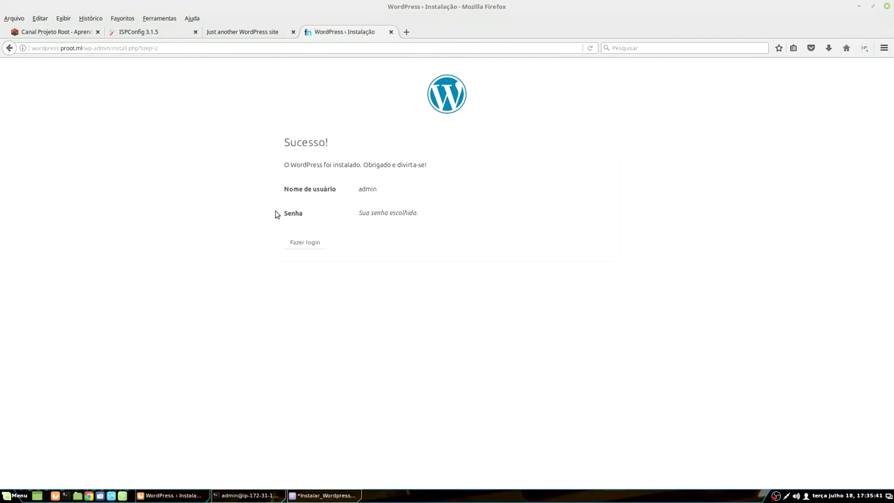
pyautogui.click(296, 247)
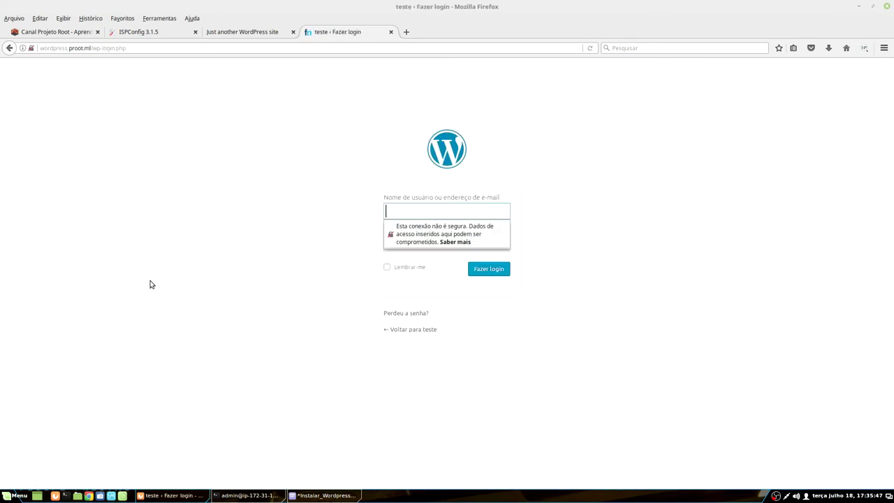
# Step: Log in to WordPress as admin without saving the password in the browser
pyautogui.write('admin')
pyautogui.press('Tab')
pyautogui.write('123')
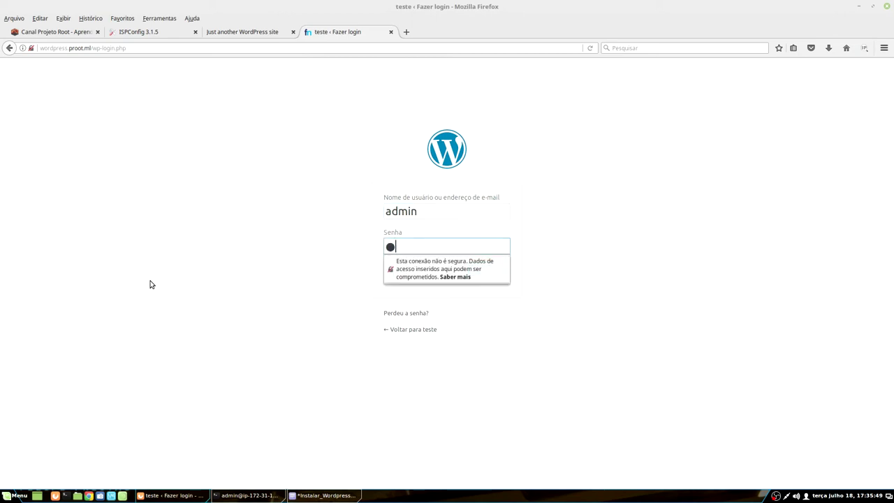
pyautogui.write('45')
pyautogui.press('Return')
pyautogui.click(67, 144)
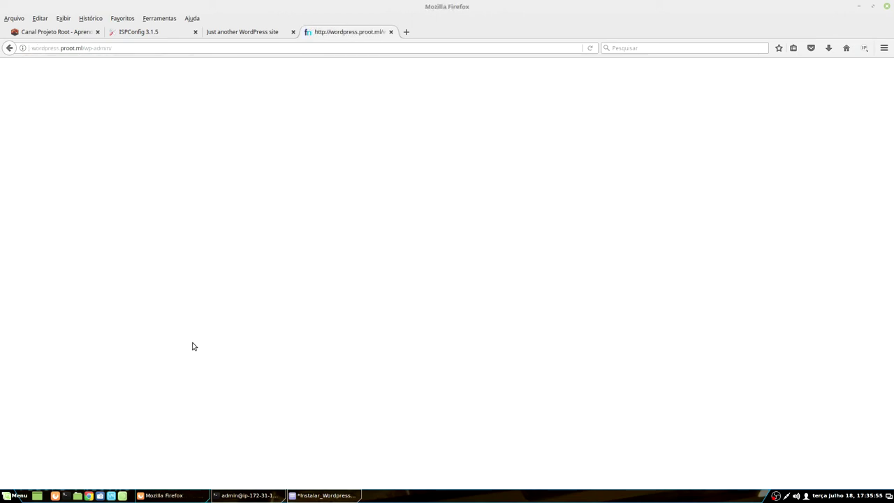
# Step: Visit the teste site's front page and compare it with the other WordPress tab
pyautogui.rightClick(119, 117)
pyautogui.click(66, 155)
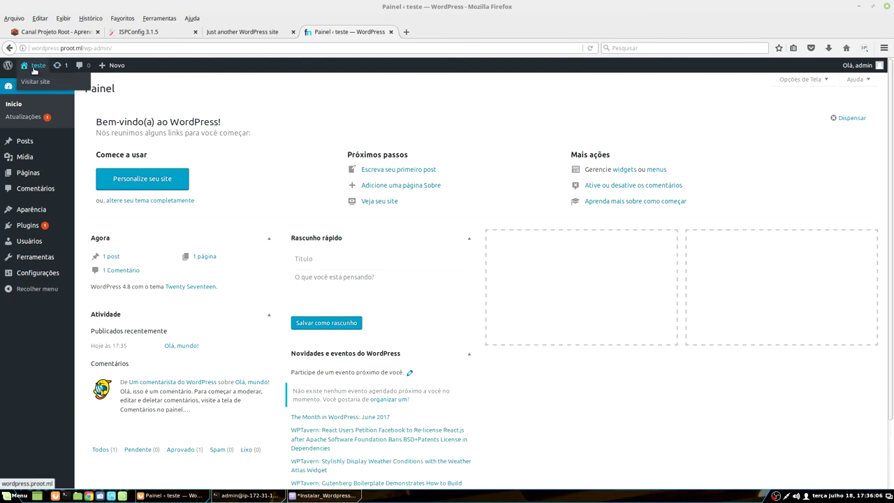
pyautogui.click(39, 84)
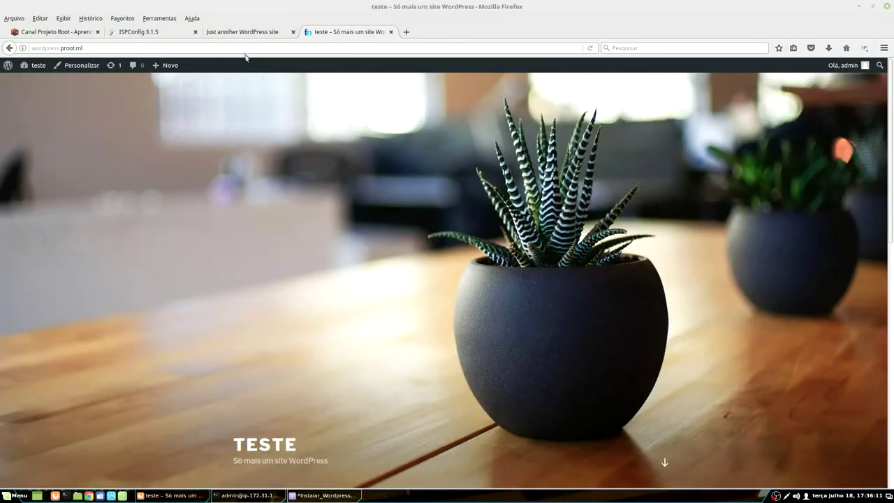
pyautogui.click(254, 35)
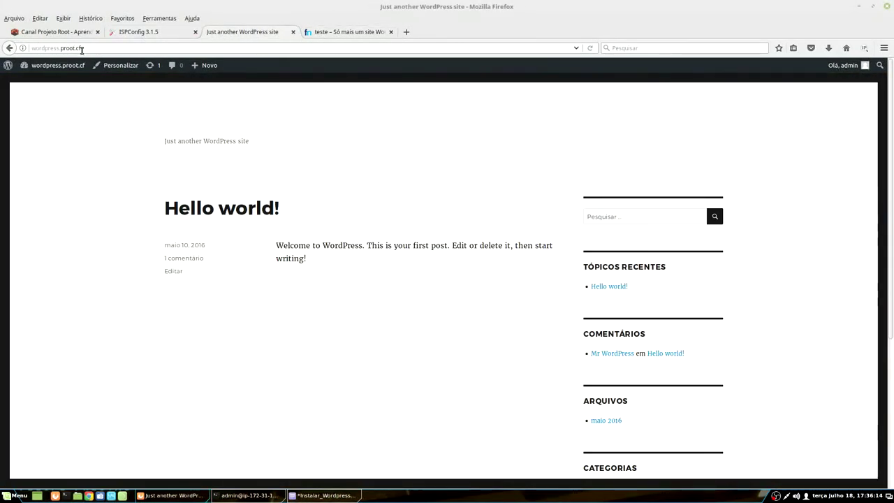
pyautogui.click(323, 35)
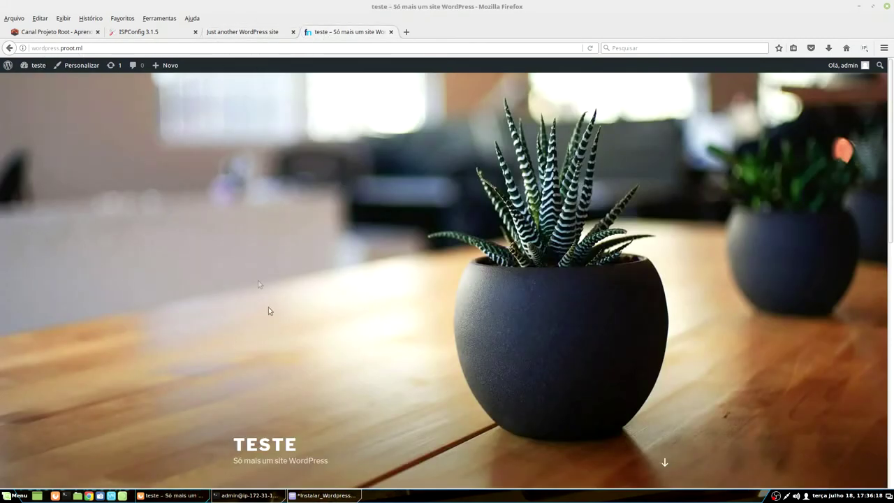
pyautogui.scroll(-5, 291, 385)
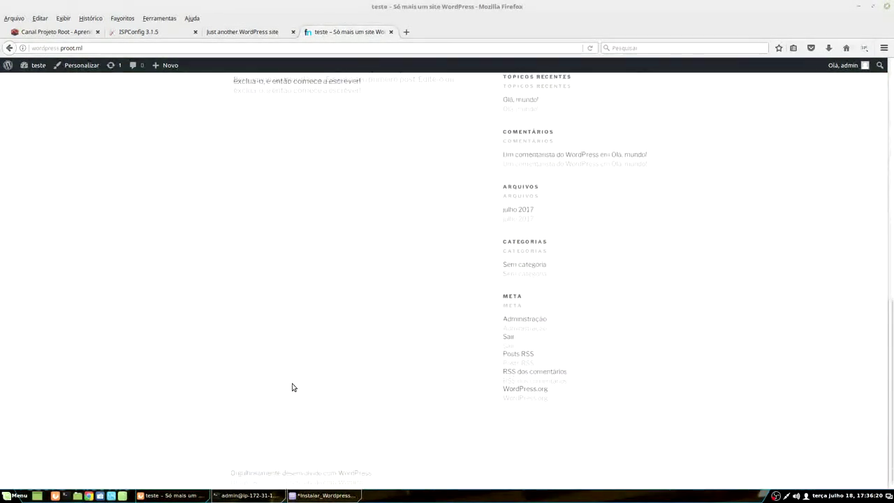
pyautogui.scroll(10, 292, 387)
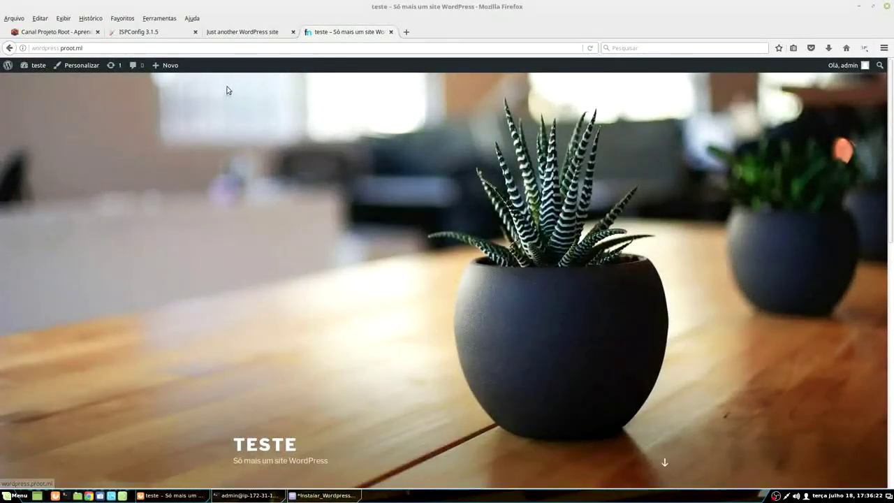
# Step: Open ISPConfig's available packages list and clear the Nome filter to show all
pyautogui.click(260, 35)
pyautogui.click(159, 35)
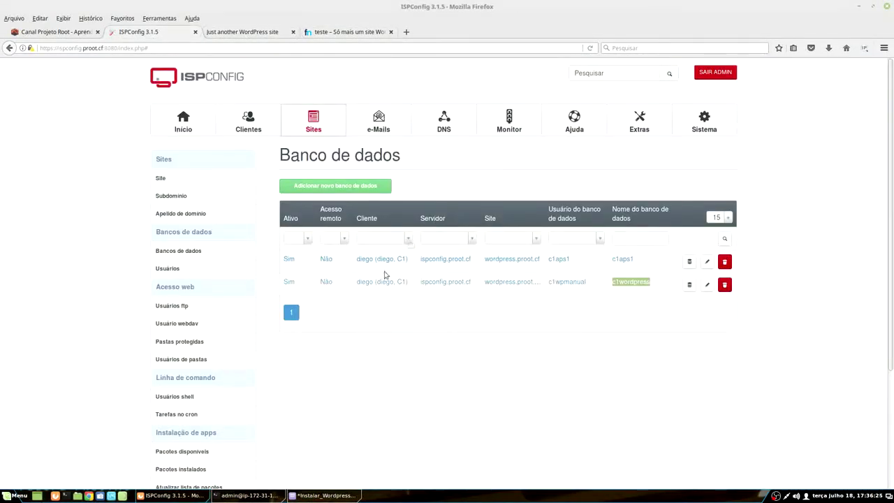
pyautogui.scroll(-3, 119, 384)
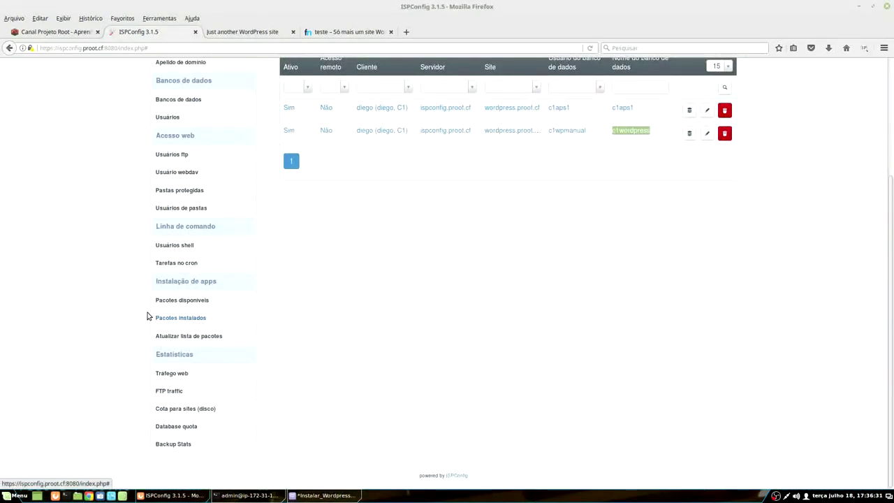
pyautogui.click(175, 304)
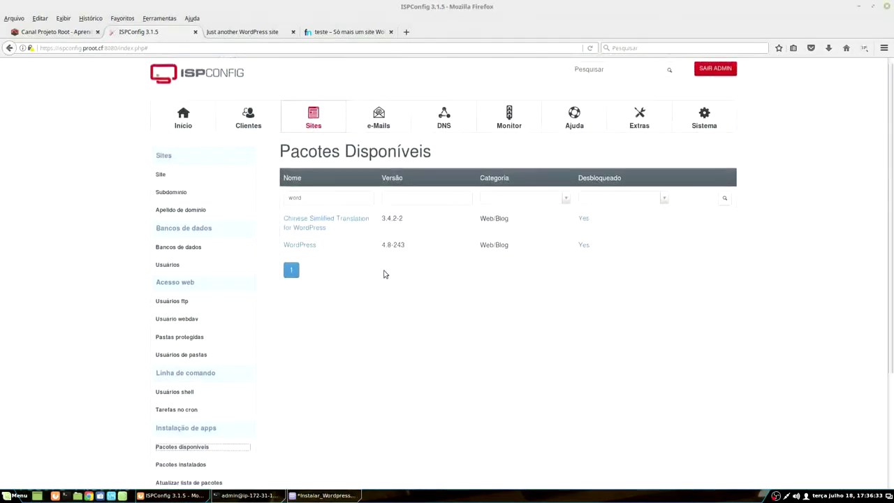
pyautogui.click(313, 204)
pyautogui.doubleClick(313, 204)
pyautogui.press('BackSpace')
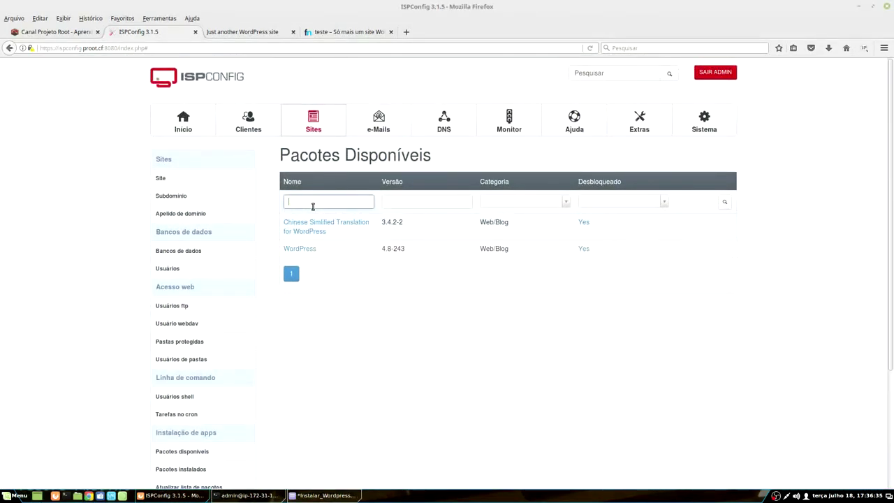
# Step: Page through to pages 2 and 3 and open the Drupal package
pyautogui.scroll(-3, 403, 278)
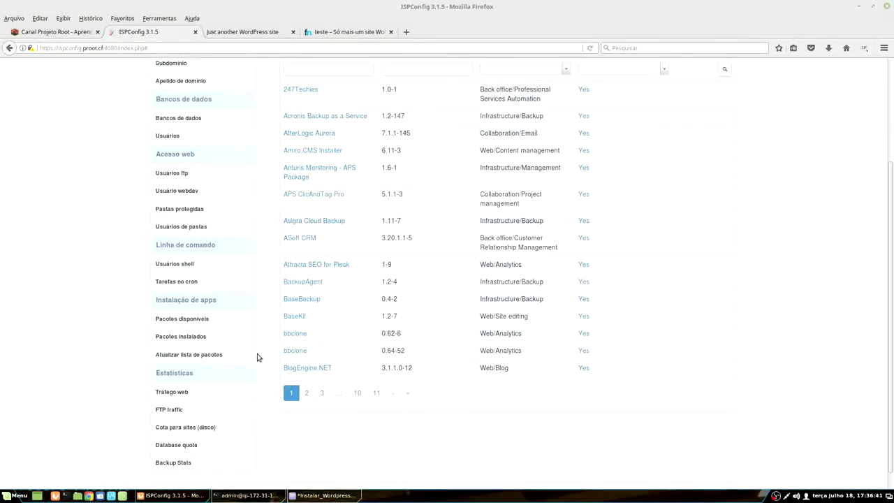
pyautogui.scroll(3, 257, 353)
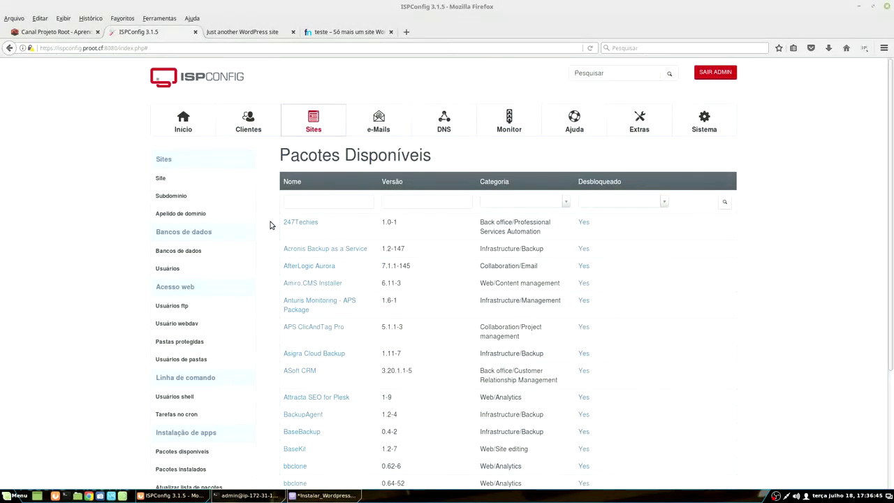
pyautogui.scroll(-1, 271, 225)
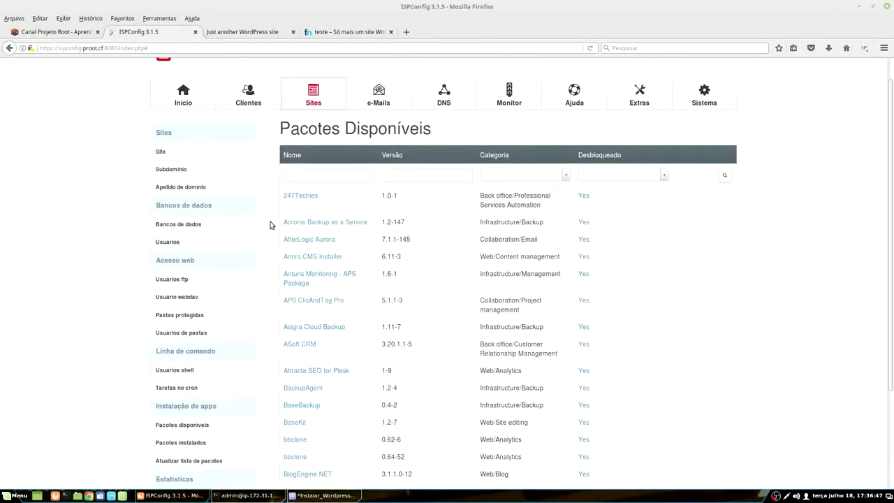
pyautogui.scroll(-4, 272, 225)
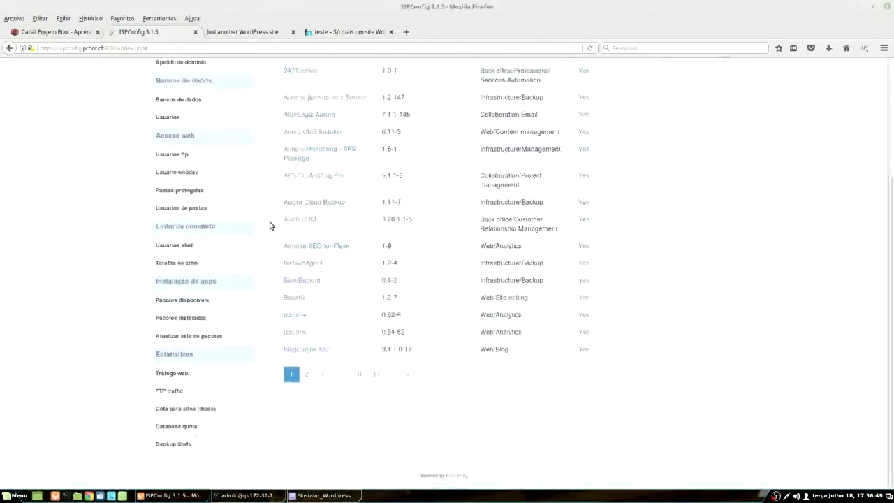
pyautogui.click(306, 374)
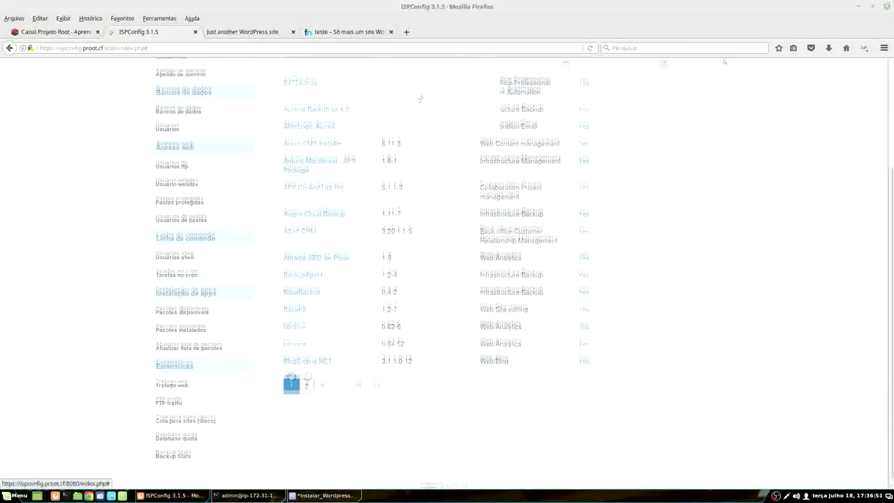
pyautogui.scroll(-3, 321, 225)
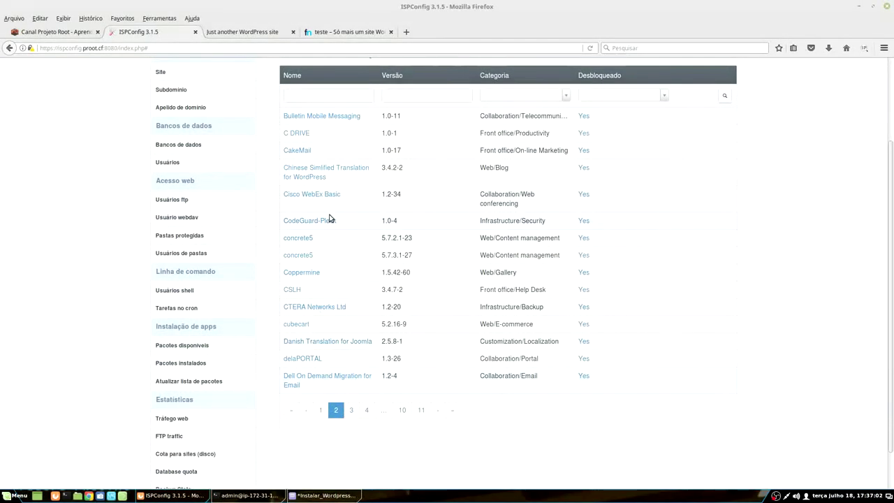
pyautogui.click(348, 411)
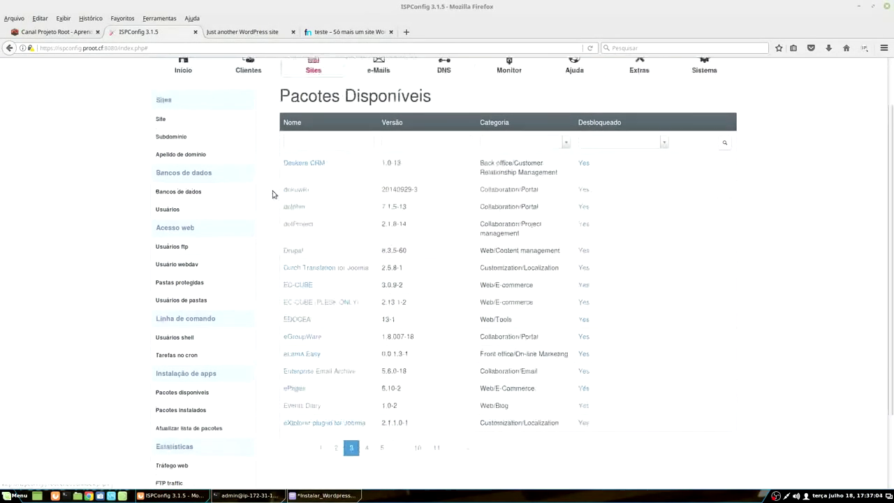
pyautogui.scroll(-3, 259, 266)
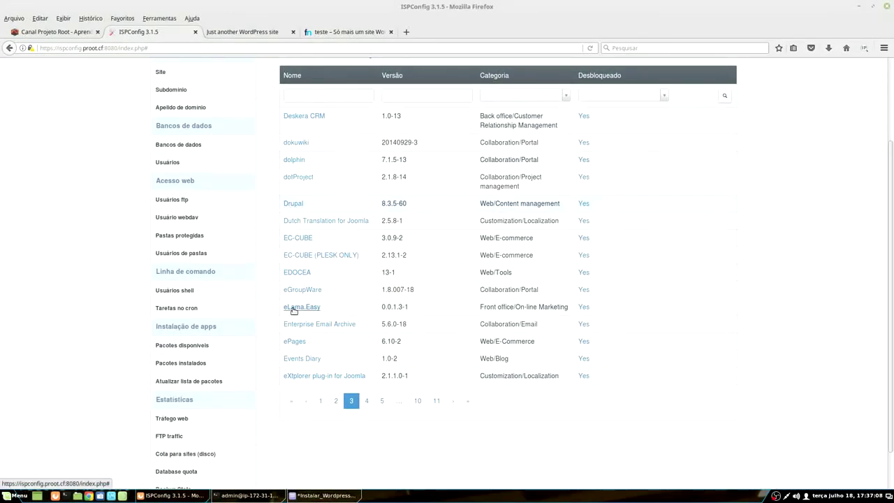
pyautogui.click(291, 204)
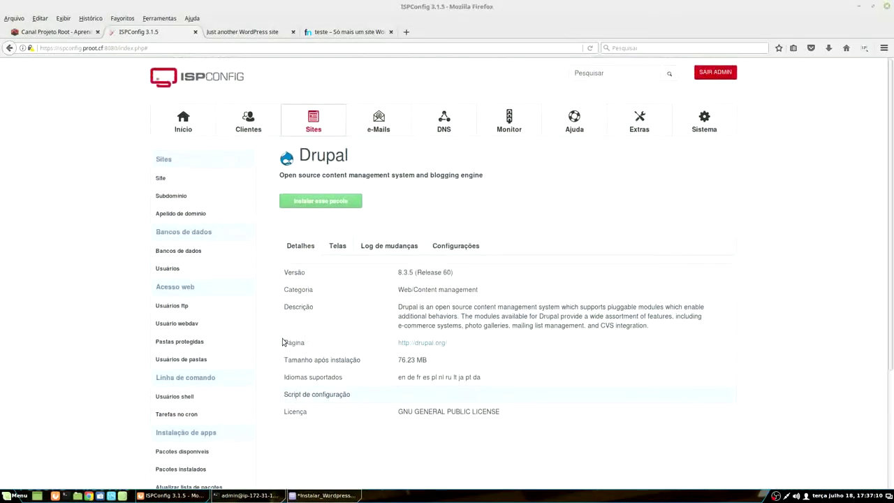
# Step: View Drupal's screenshots and changelog, open its install form, then return to the WordPress notes
pyautogui.click(341, 245)
pyautogui.click(409, 246)
pyautogui.click(294, 248)
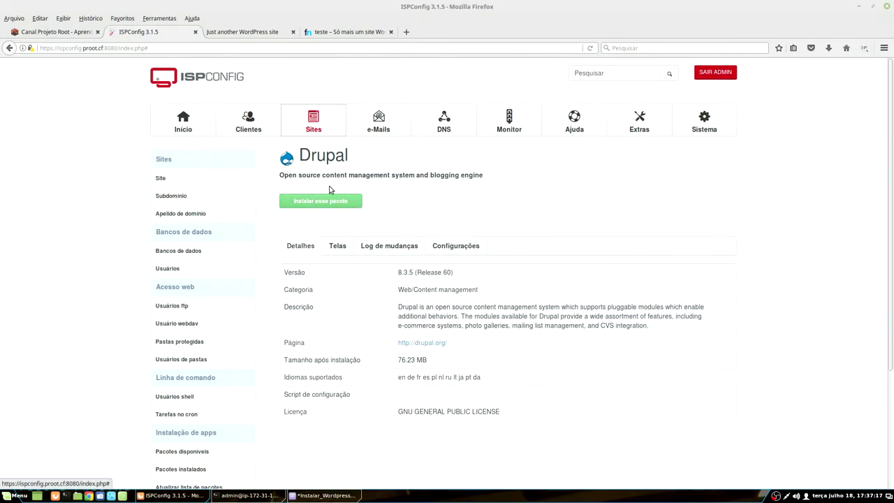
pyautogui.click(308, 199)
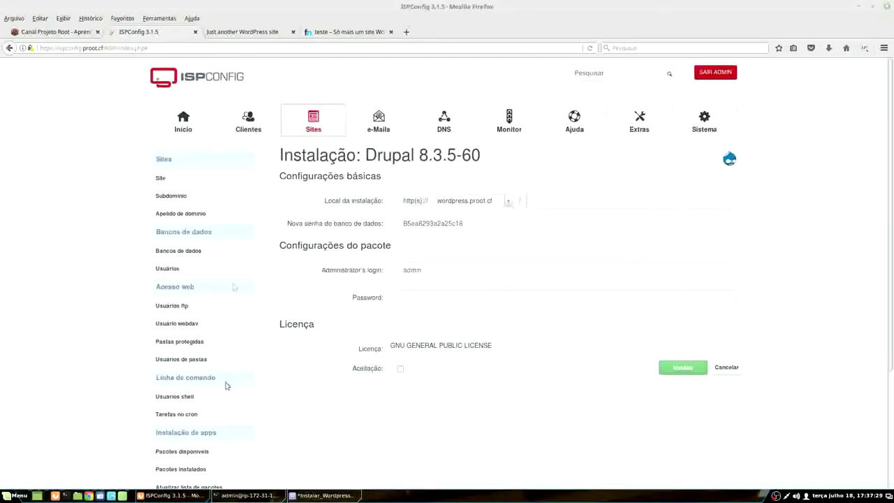
pyautogui.click(323, 495)
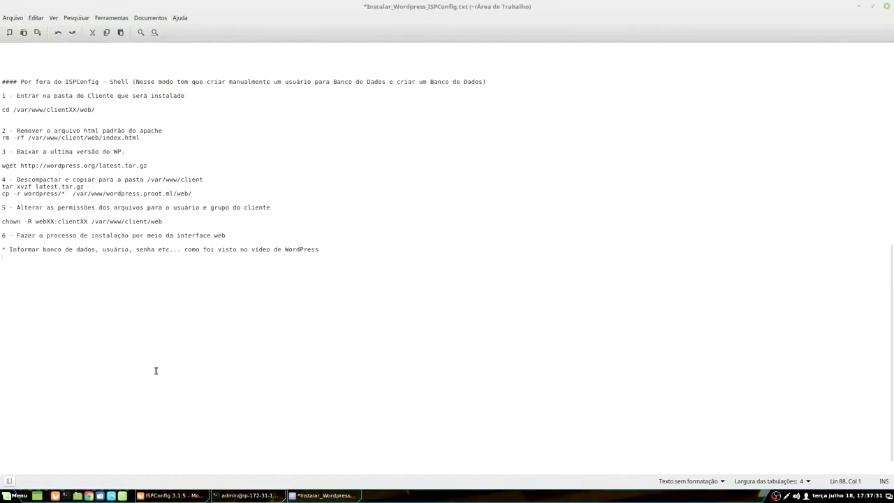
# Step: Scroll through the Instalar_Wordpress_ISPConfig.txt notes to reread the steps
pyautogui.scroll(-1, 155, 367)
pyautogui.scroll(5, 156, 368)
pyautogui.scroll(7, 155, 370)
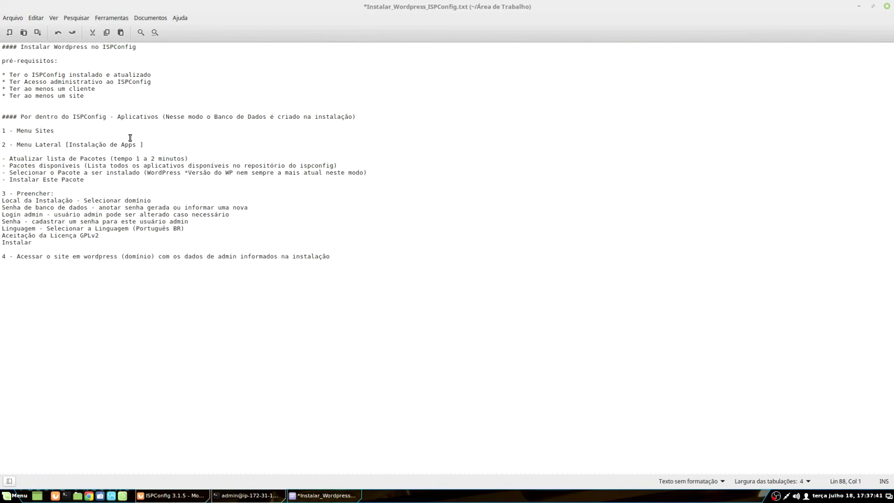
pyautogui.scroll(-10, 130, 137)
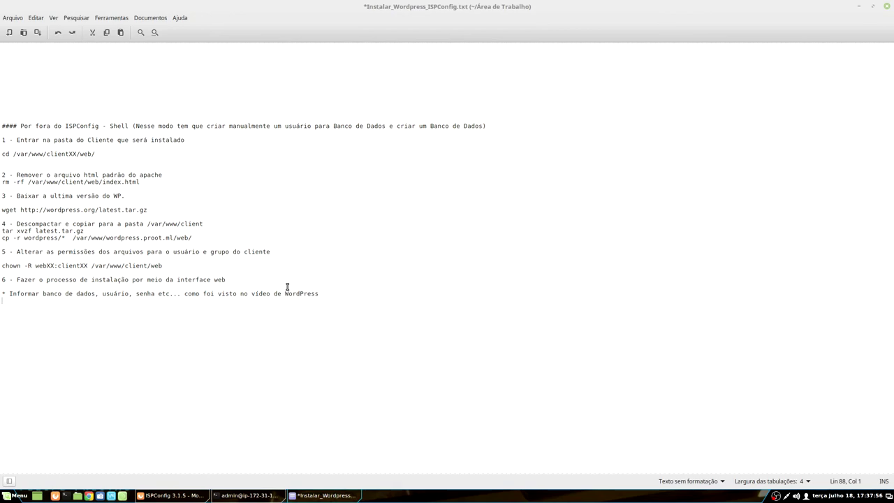
pyautogui.scroll(15, 209, 293)
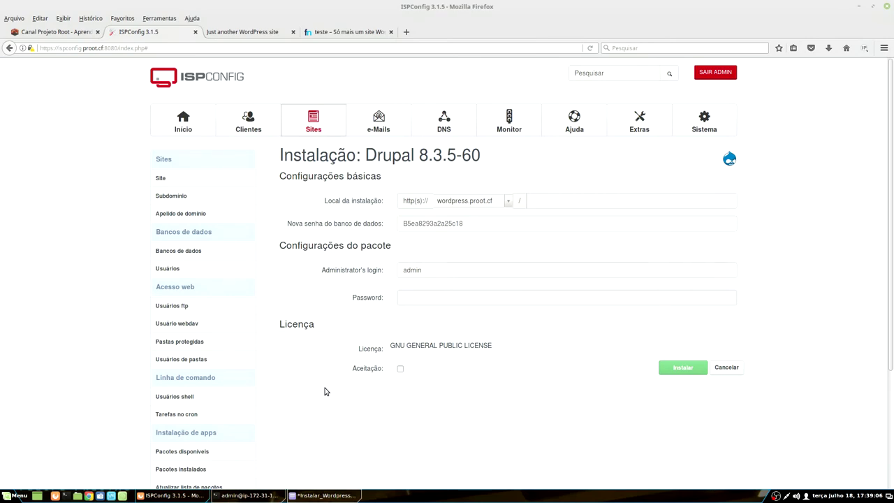
# Step: Run htop in the server terminal to monitor processes
pyautogui.click(246, 495)
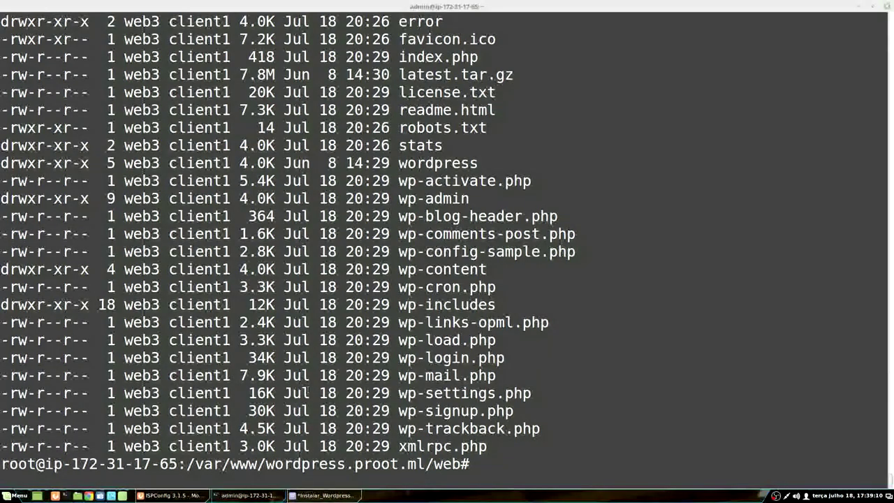
pyautogui.write('htop')
pyautogui.press('Return')
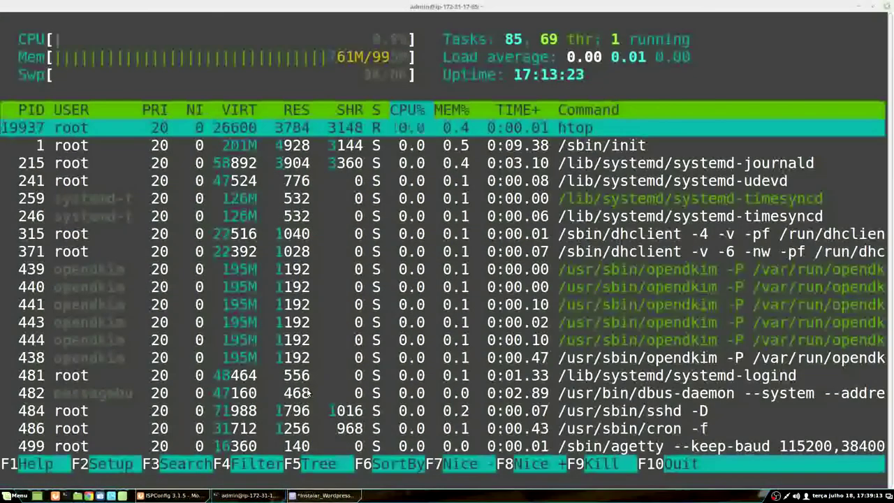